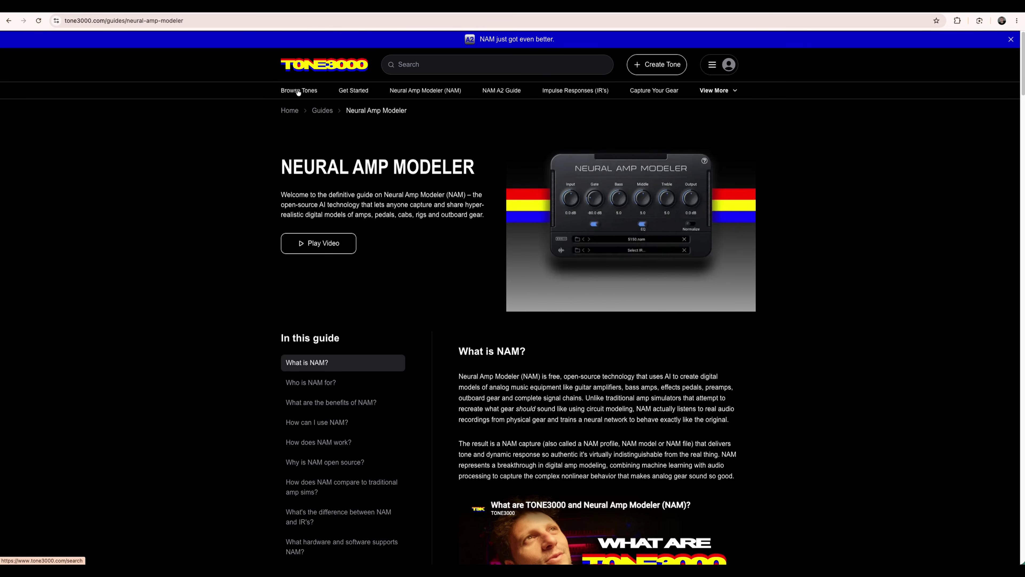
Open the tone browsing page and look at the Technical filter options.
click(298, 92)
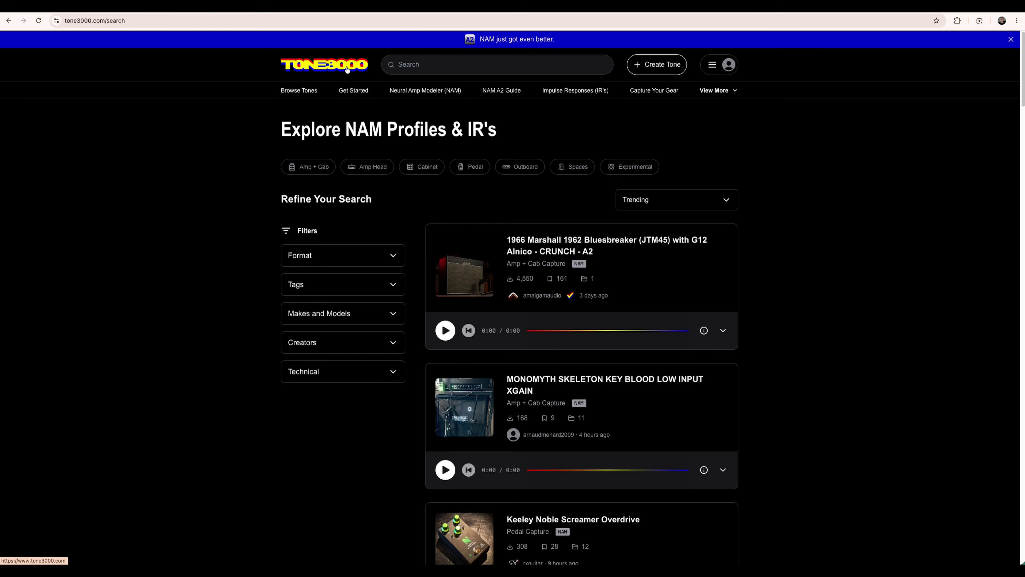
click(374, 378)
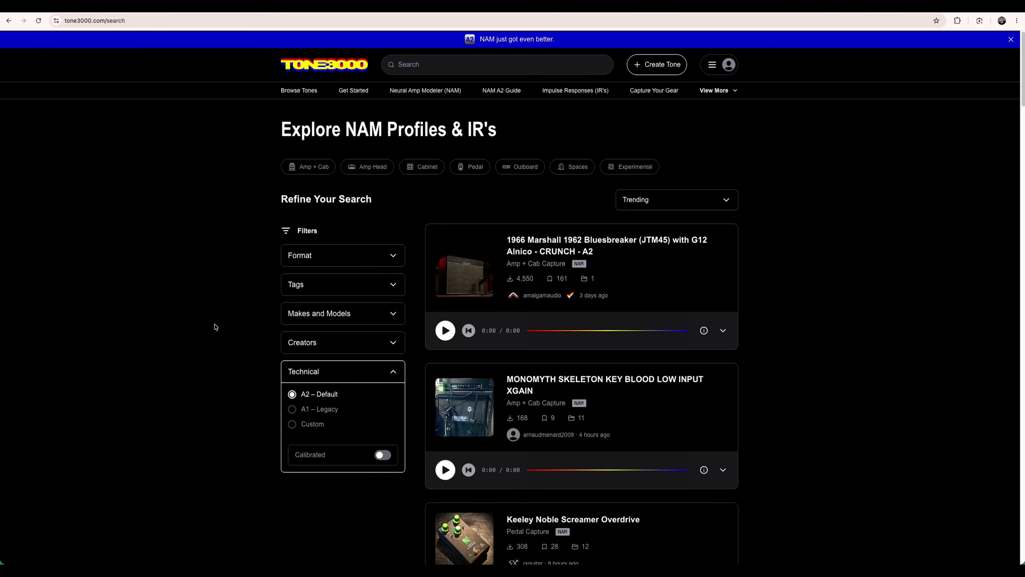
click(393, 374)
Filter the tones by the Neural Amp Modeler (NAM) format, checking the Impulse Response (IR) format along the way.
click(384, 257)
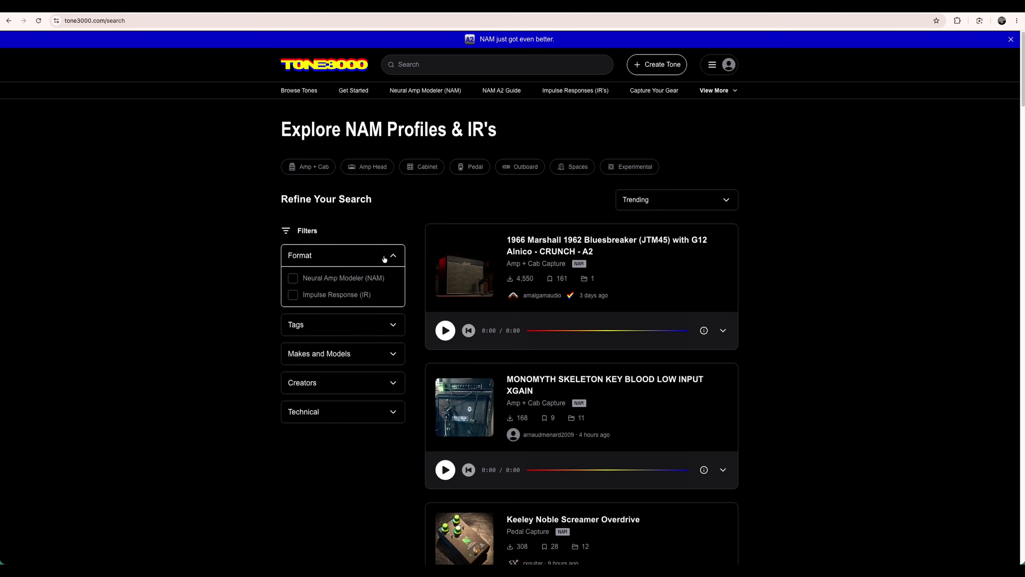
click(321, 283)
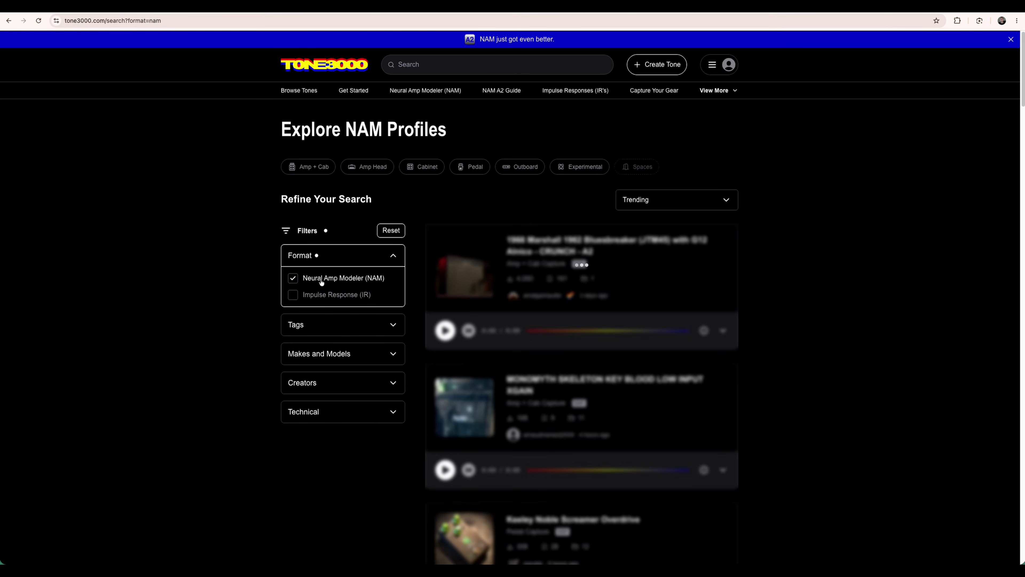
click(321, 297)
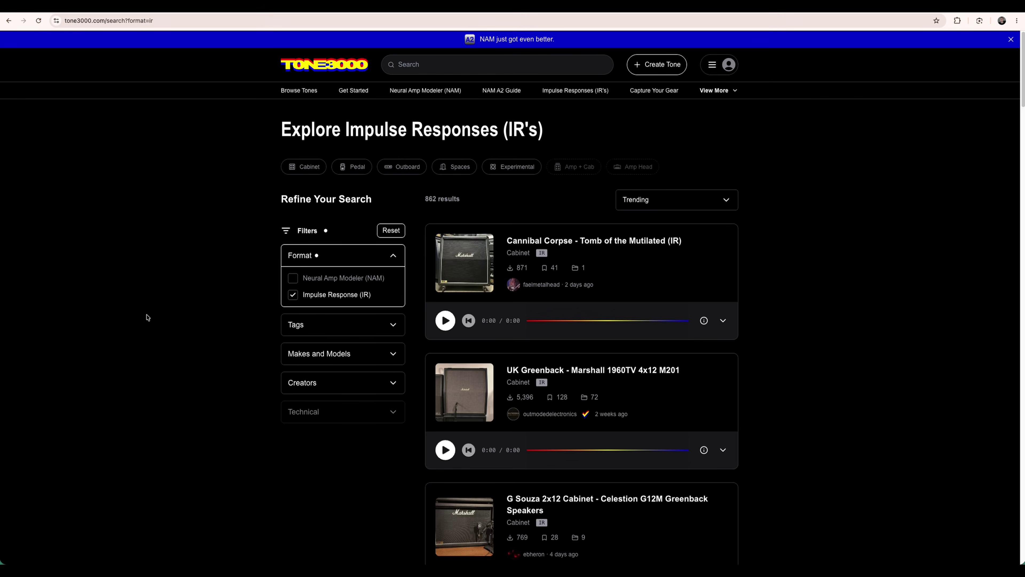
key(alt+Left)
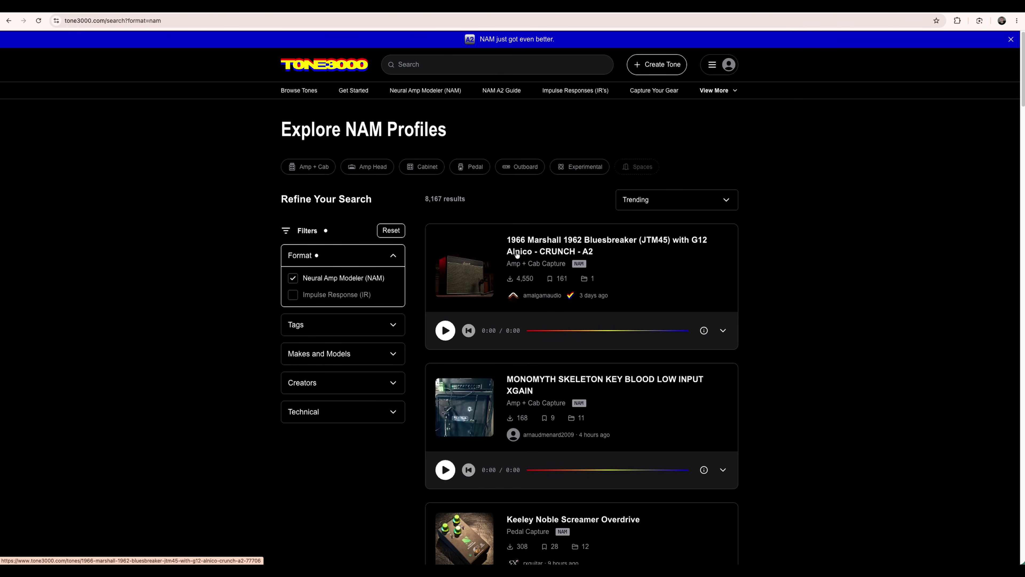
Expand the demo player of the 1966 Marshall 1962 Bluesbreaker tone and look through its model and IR choices.
click(724, 331)
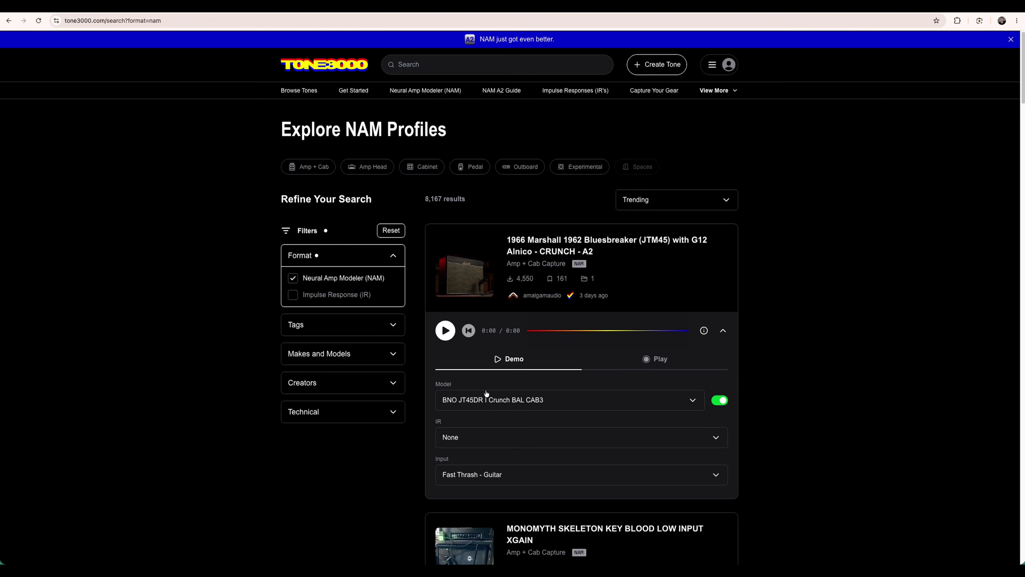
click(497, 404)
click(485, 408)
click(514, 441)
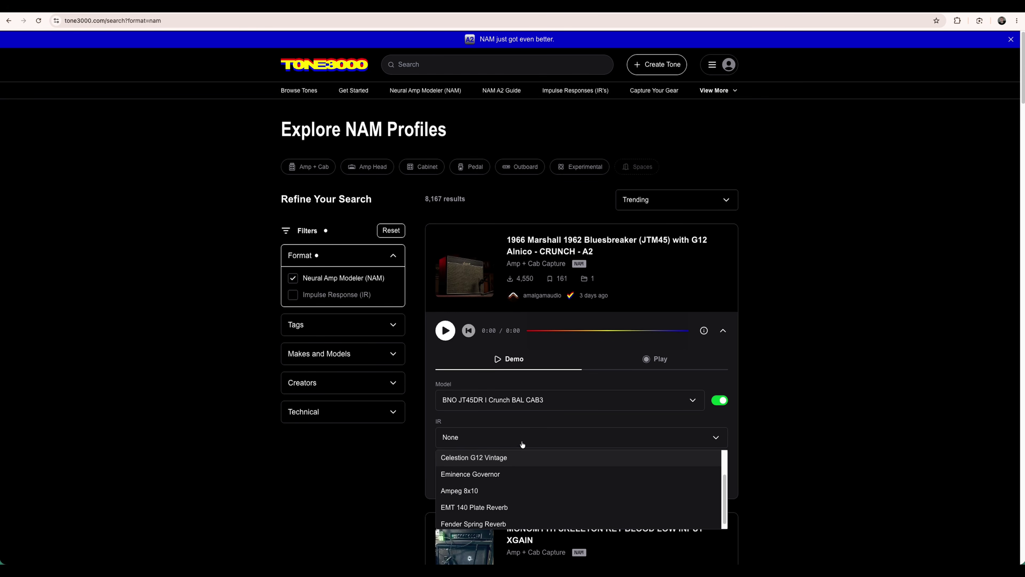
click(404, 449)
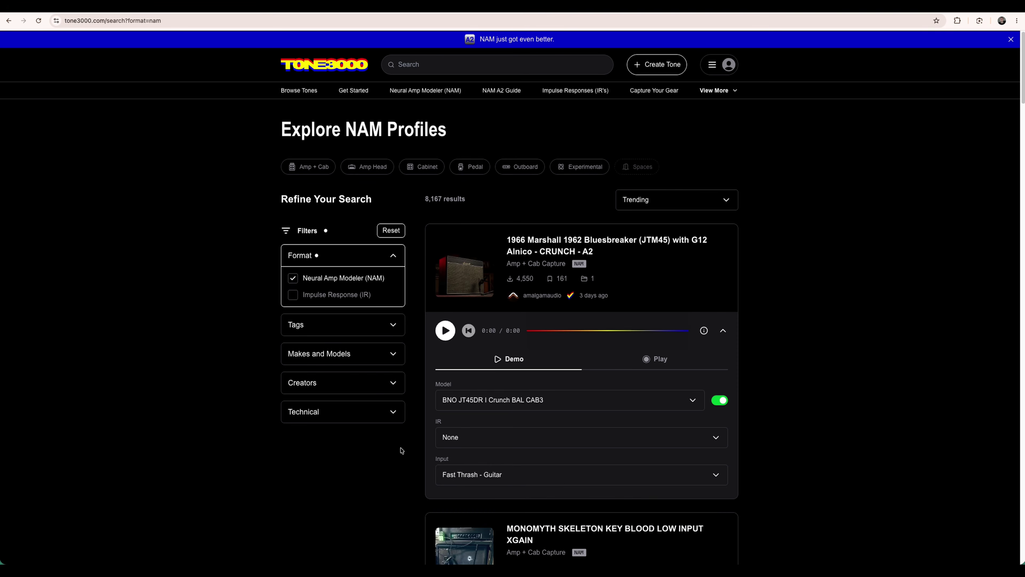
Set the Bluesbreaker demo's input to Cream - Guitar, play a few seconds of it and pause.
click(534, 477)
scroll(787, 488, down, 1)
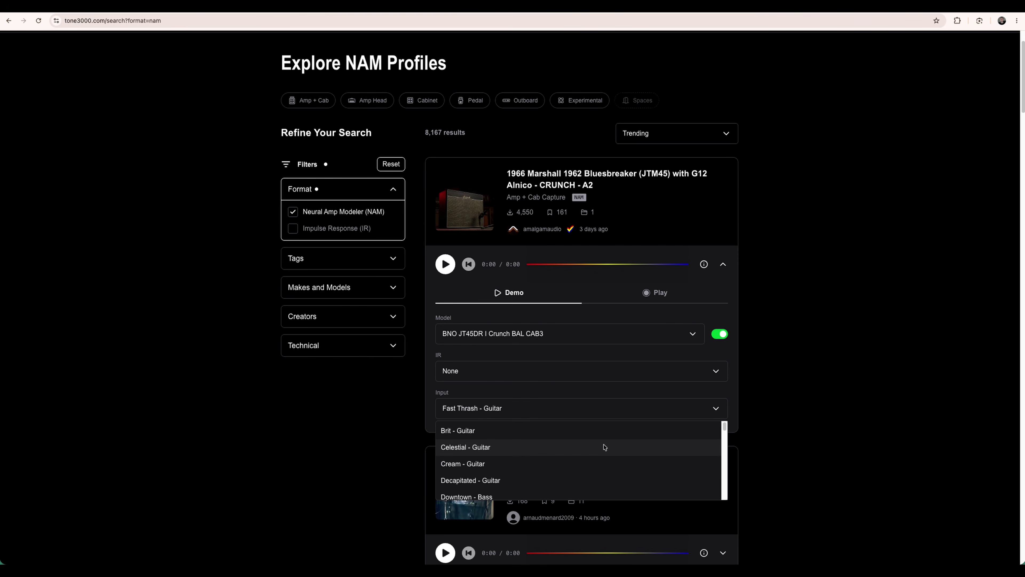
scroll(606, 458, down, 5)
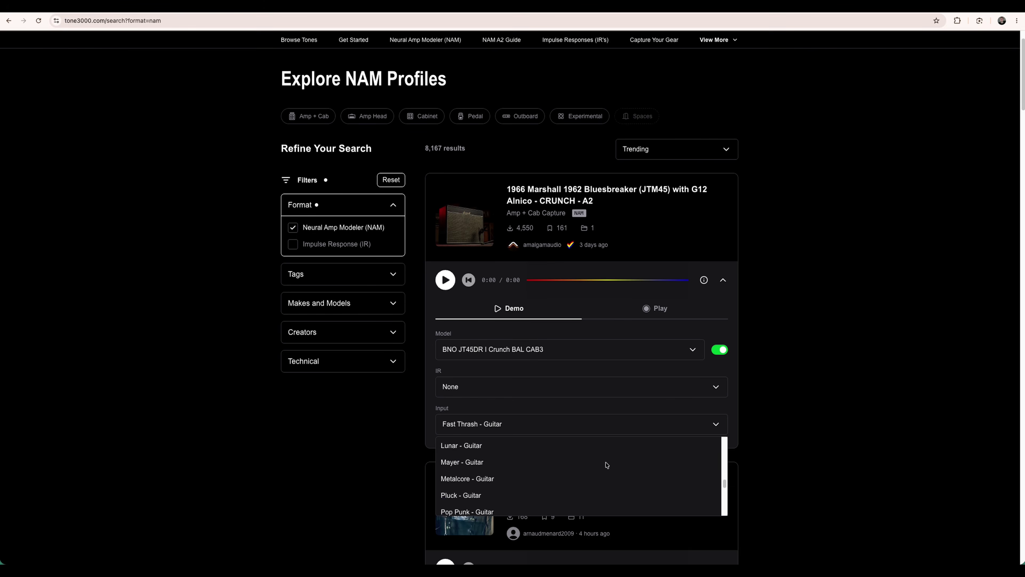
click(445, 281)
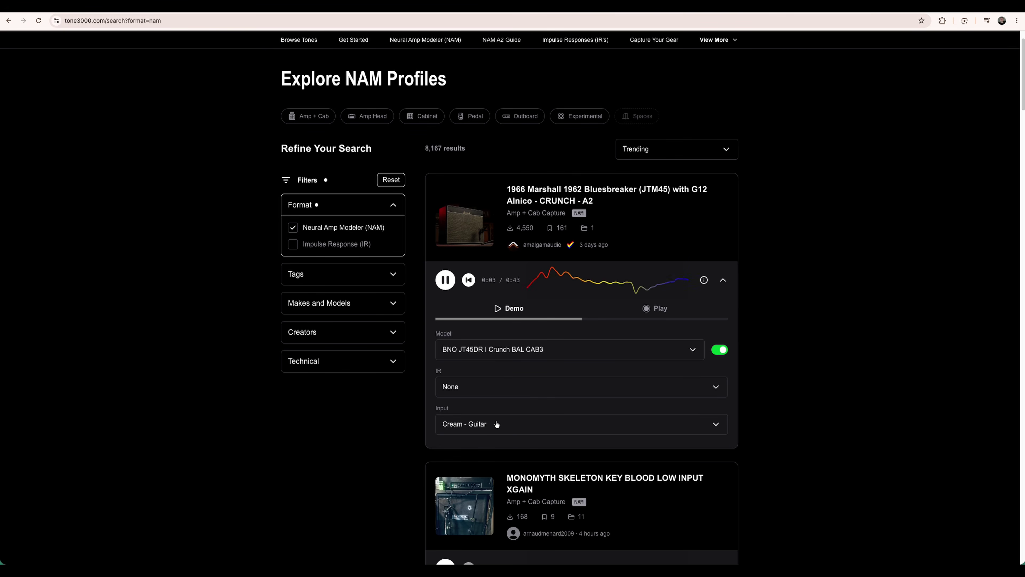
click(446, 282)
Glance at the live play option, then open the 1966 Marshall 1962 Bluesbreaker tone's page and download the capture.
click(655, 308)
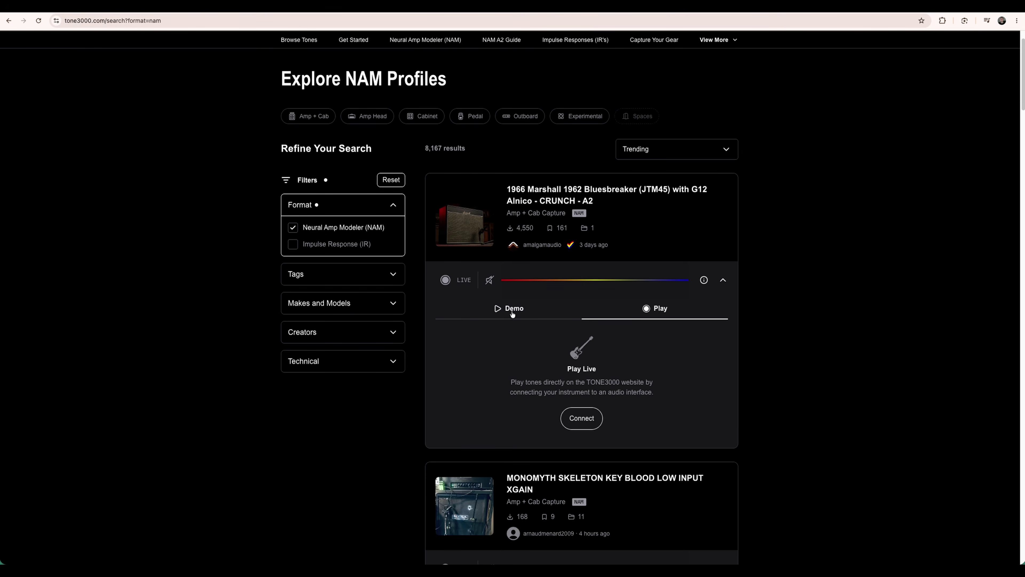
click(512, 311)
click(565, 248)
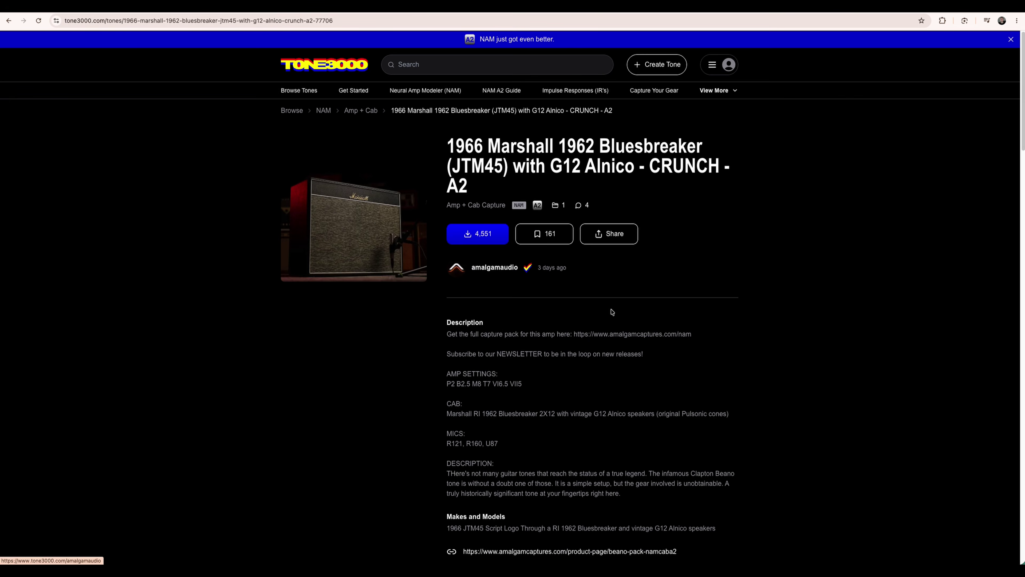
click(472, 234)
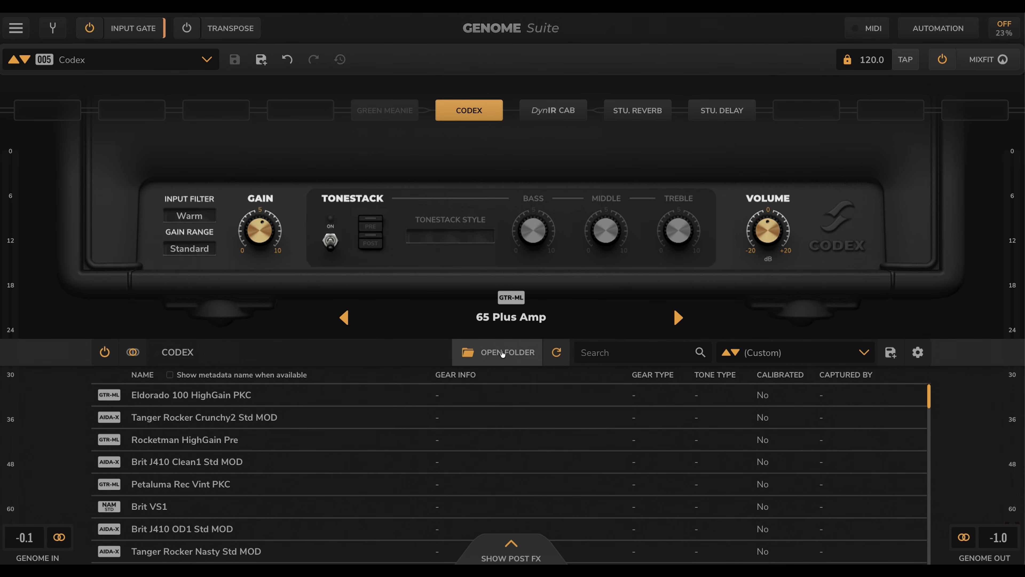
Open the Codex captures folder and move the downloaded BNO JT45DR I Crunch .nam file into it from the desktop NAM folder.
click(502, 354)
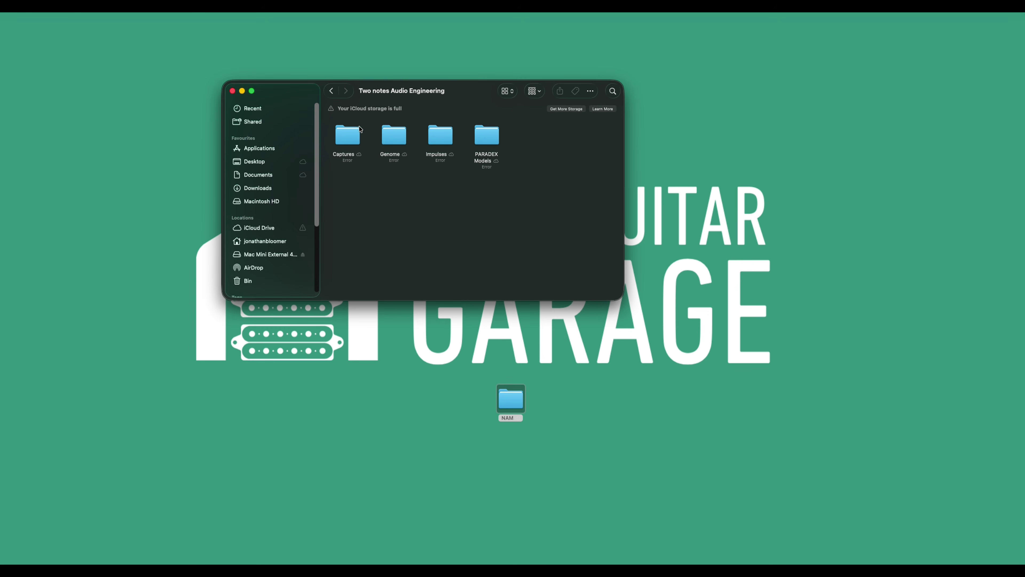
double_click(349, 137)
drag(623, 299, 672, 372)
double_click(509, 401)
drag(424, 148, 630, 317)
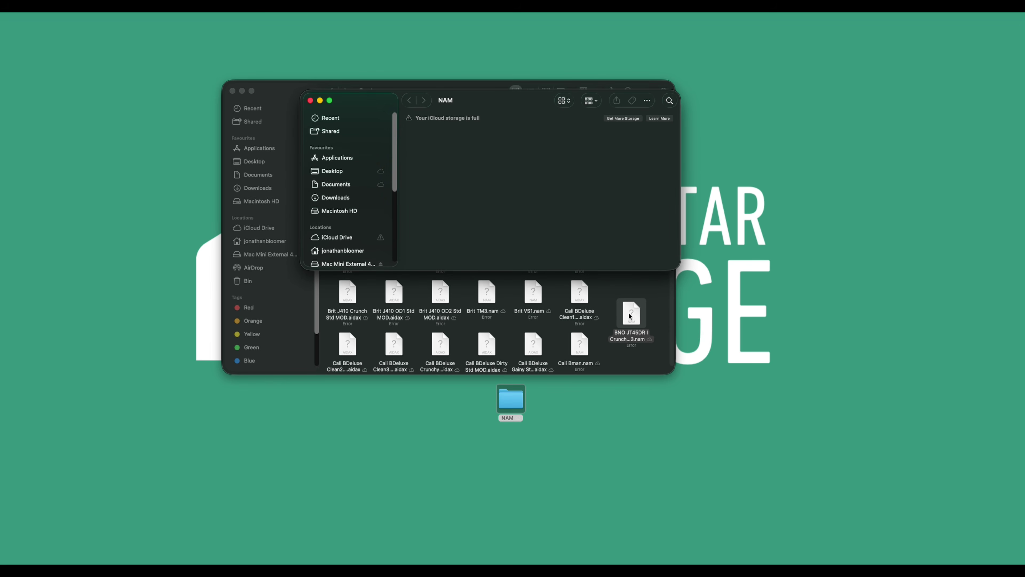
Close the emptied NAM folder's window and delete the NAM folder from the desktop.
click(310, 101)
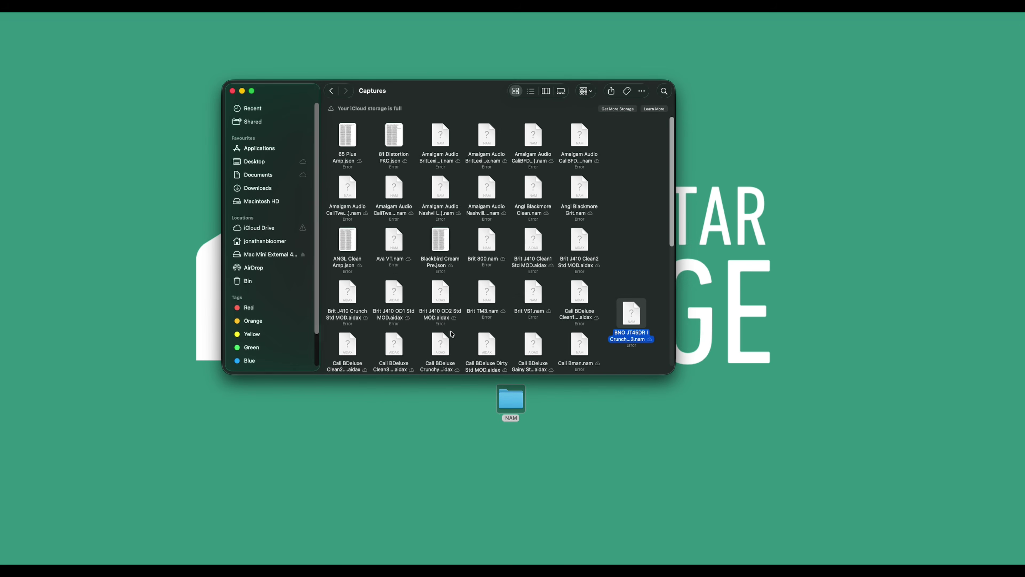
click(511, 405)
key(super+BackSpace)
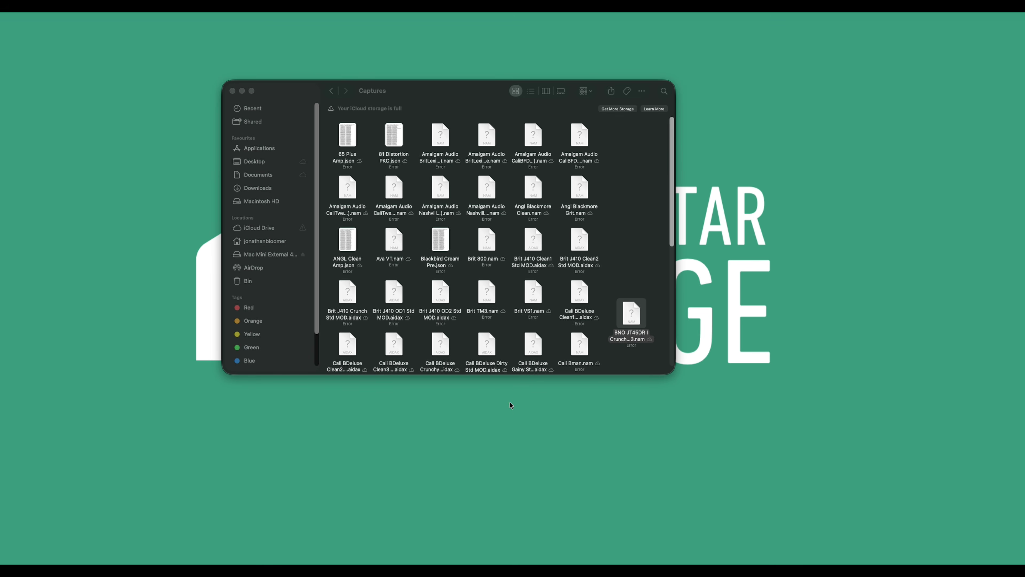
Switch back to Genome Suite and view the Captures folder in the model selection dialog without choosing a file.
mouse_move(488, 561)
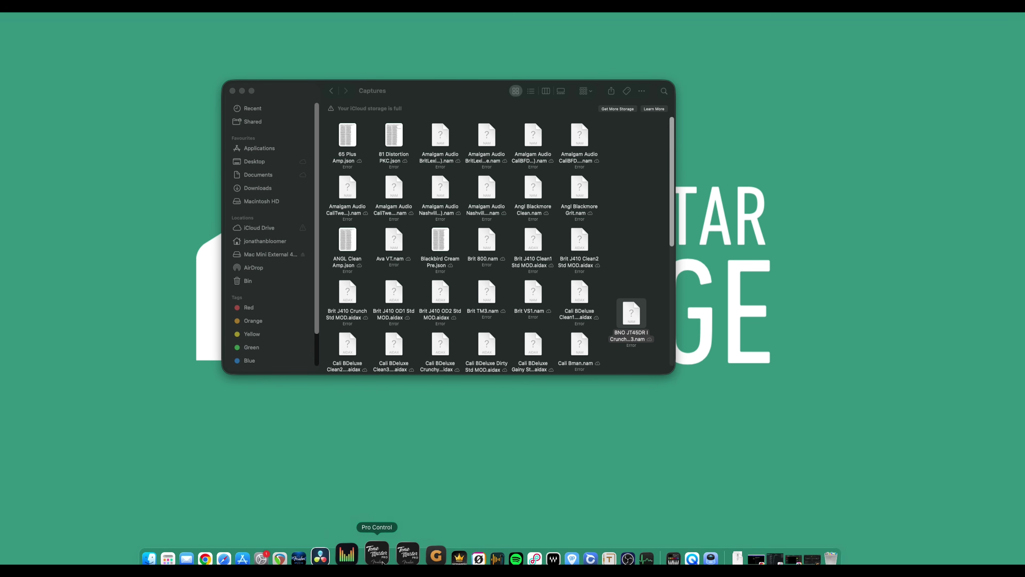
click(416, 557)
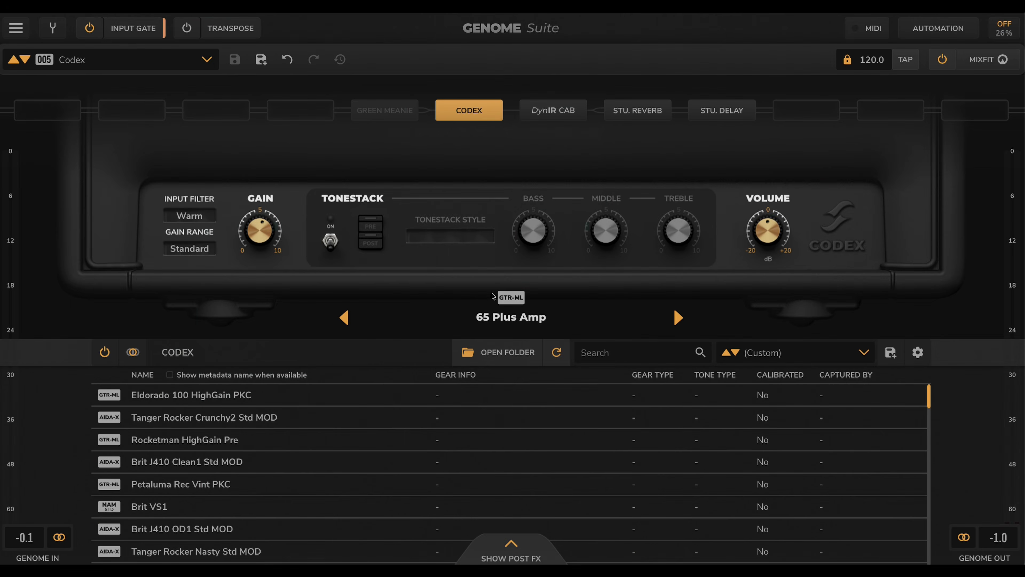
click(525, 353)
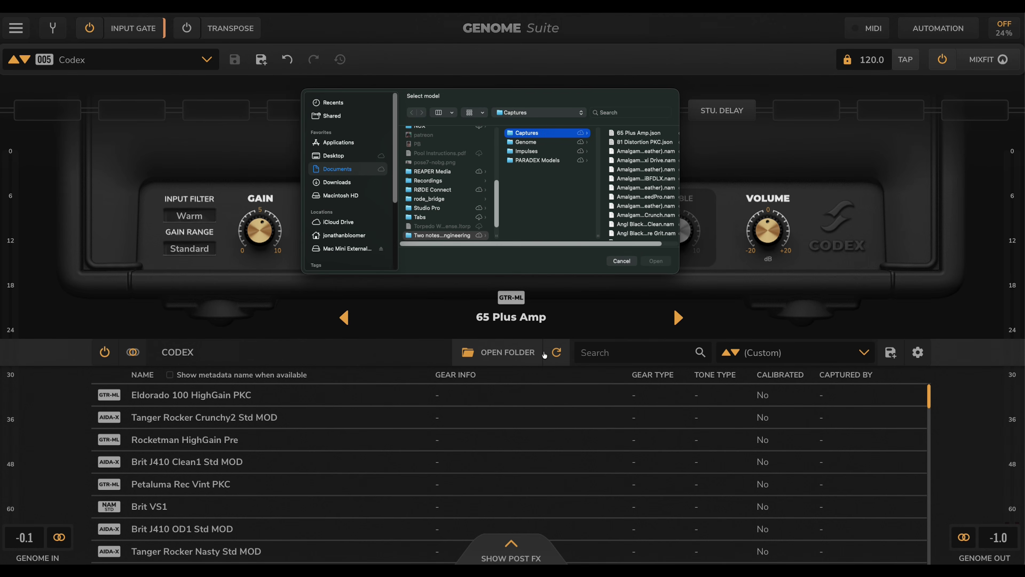
click(615, 261)
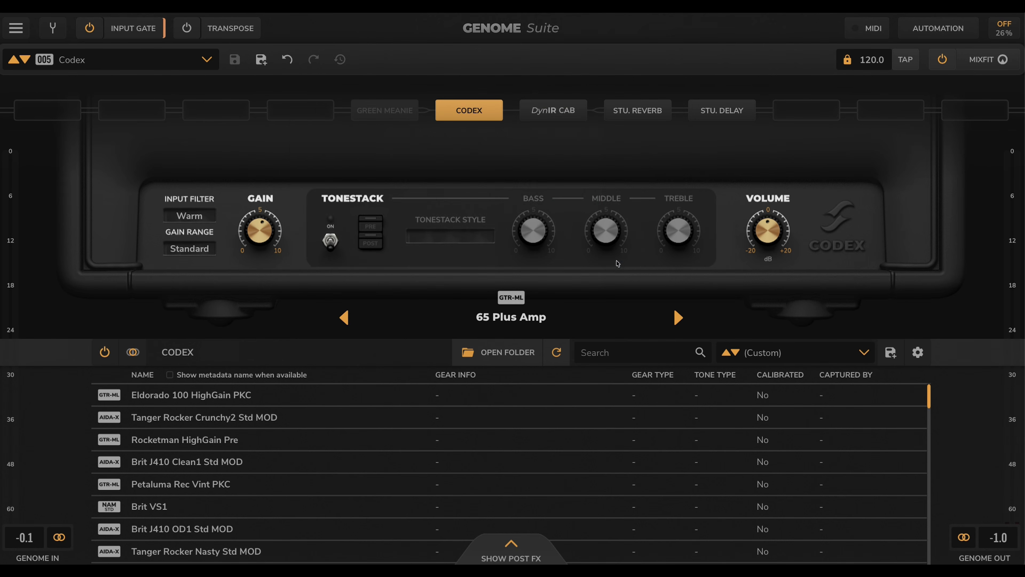
Refresh the Codex model list and load the BNO JT45DR I Crunch BAL CAB3 capture.
click(557, 352)
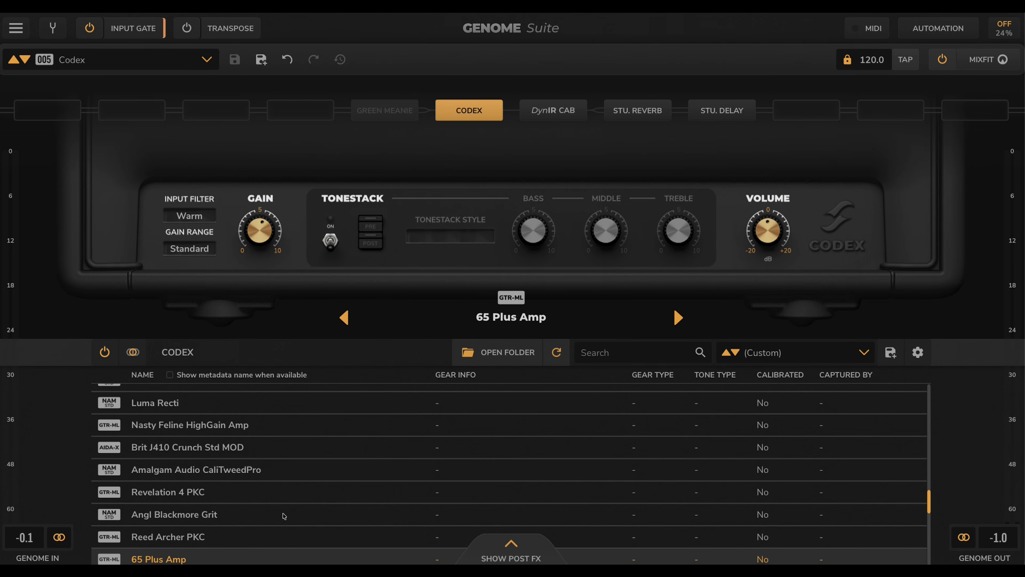
scroll(284, 516, up, 10)
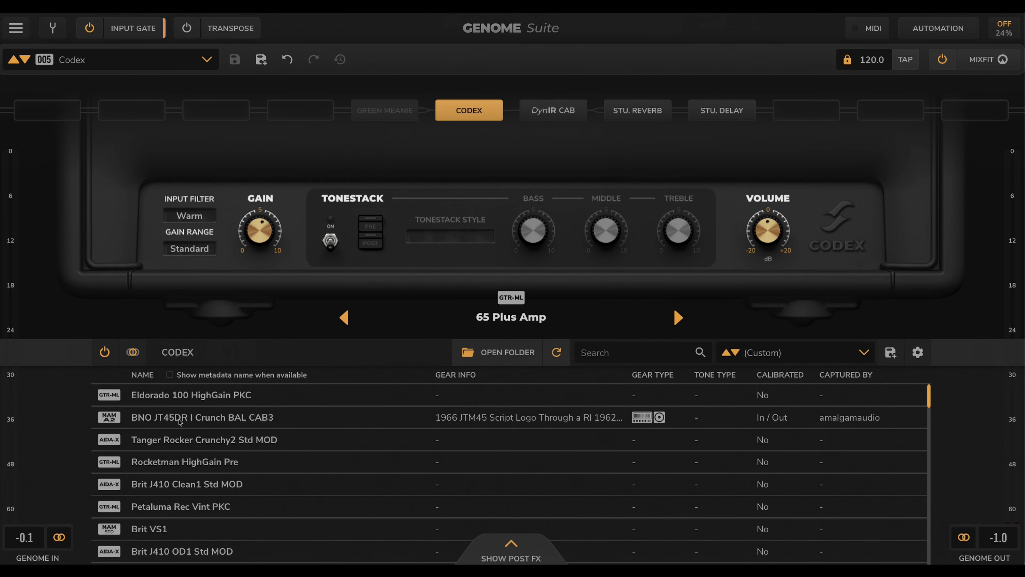
double_click(548, 419)
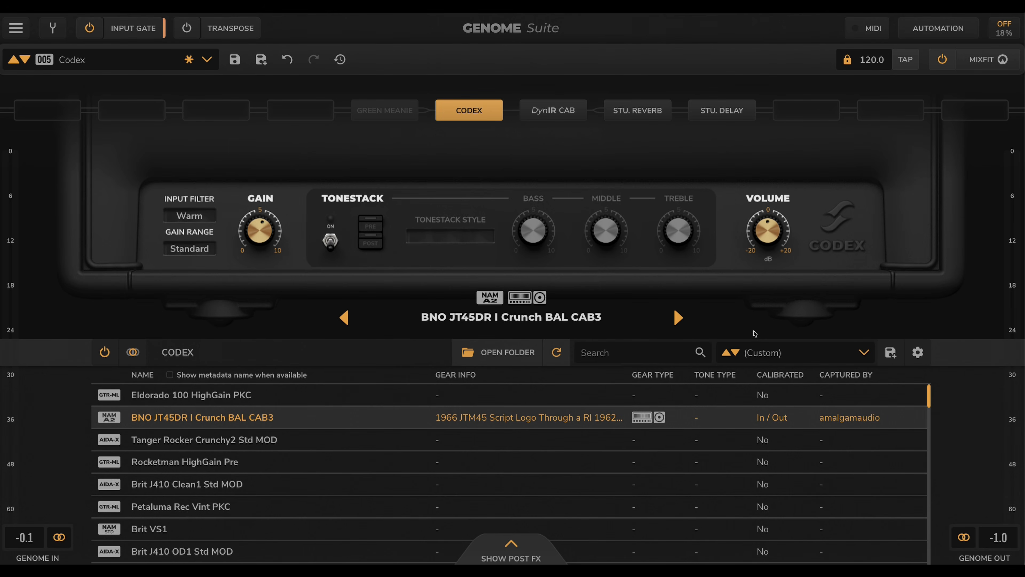
Show the Codex post effects and switch off both the Graphic EQ and the Enhancer.
click(558, 320)
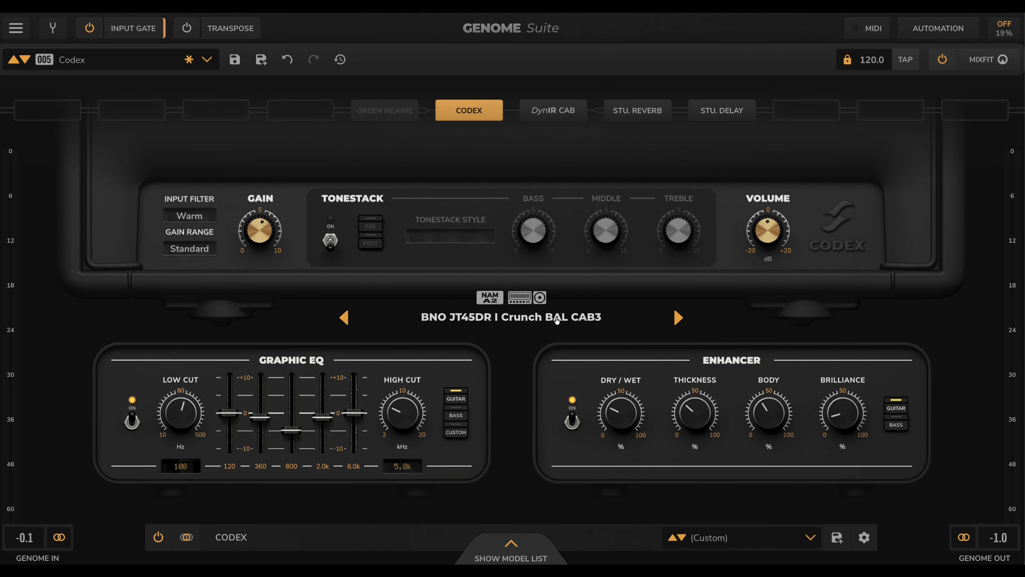
click(141, 420)
click(570, 416)
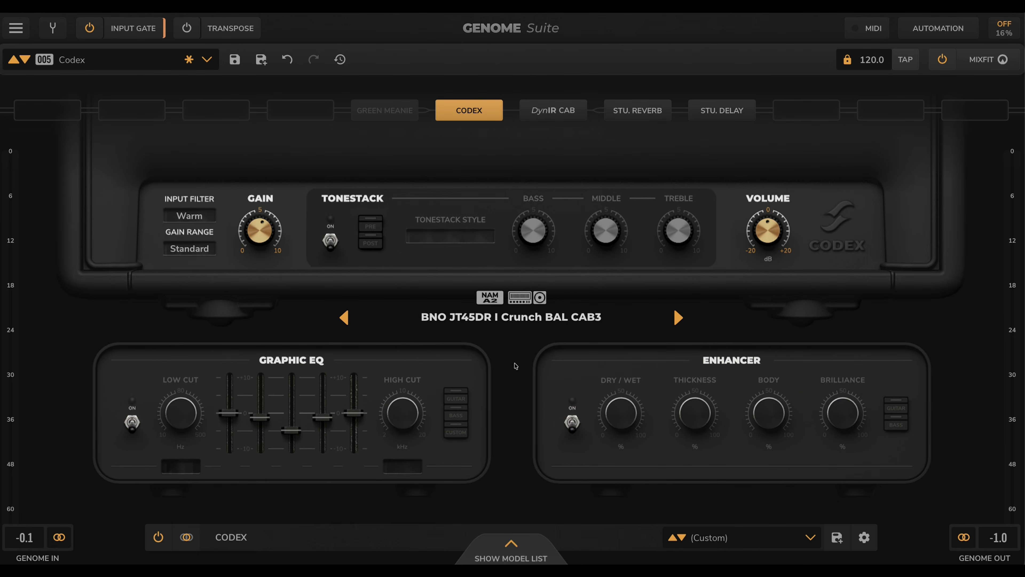
click(529, 128)
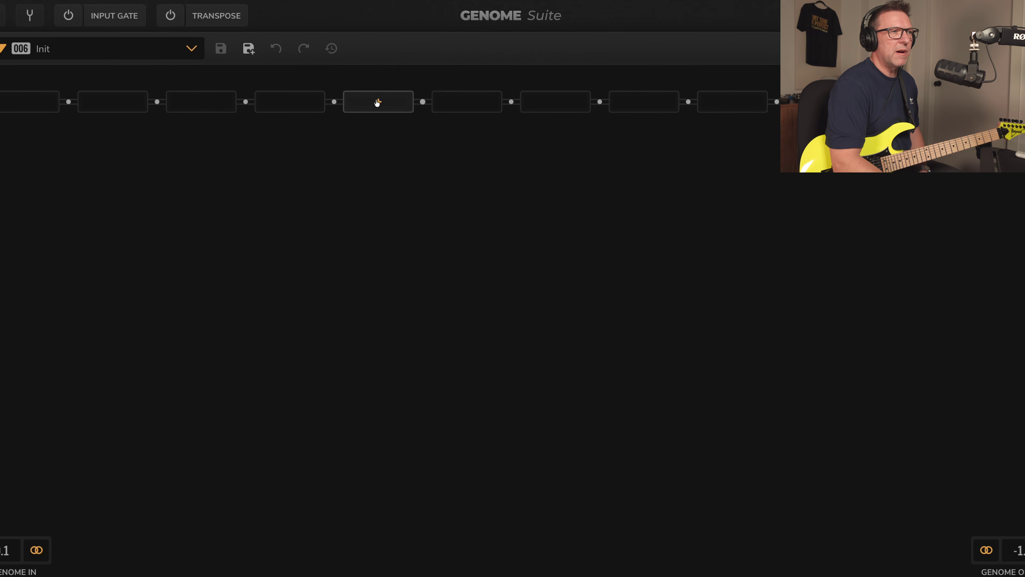
Add a CODEX amplifier to the fifth visible empty slot of the Init preset's signal chain.
click(366, 104)
mouse_move(405, 230)
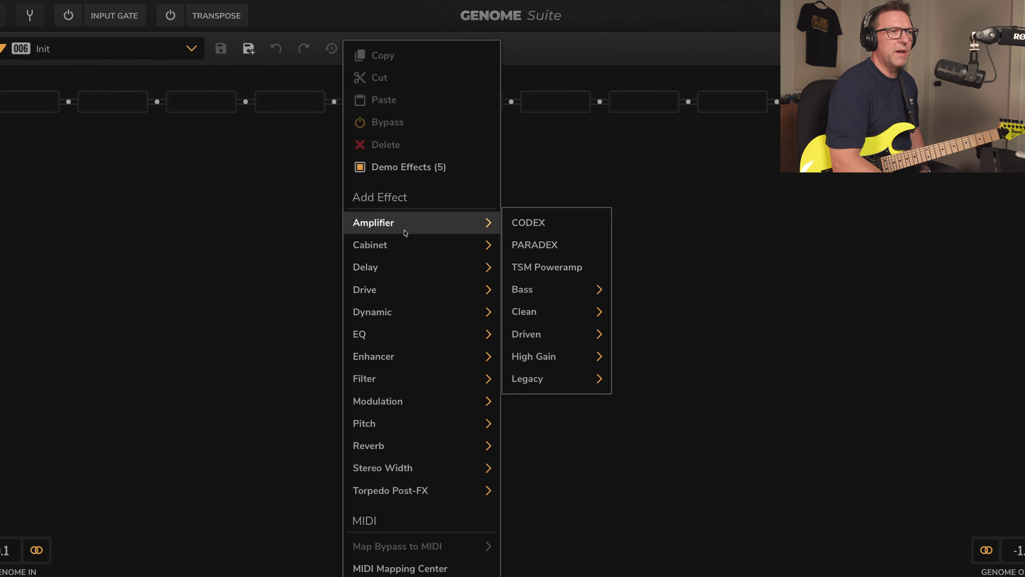
click(580, 223)
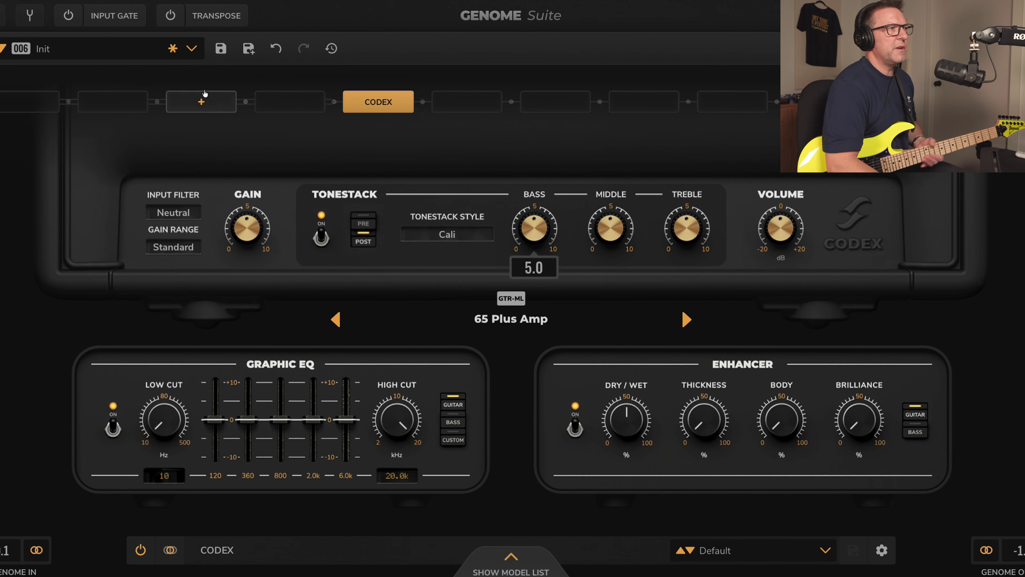
Turn on the input gate and have it learn its threshold automatically.
click(106, 18)
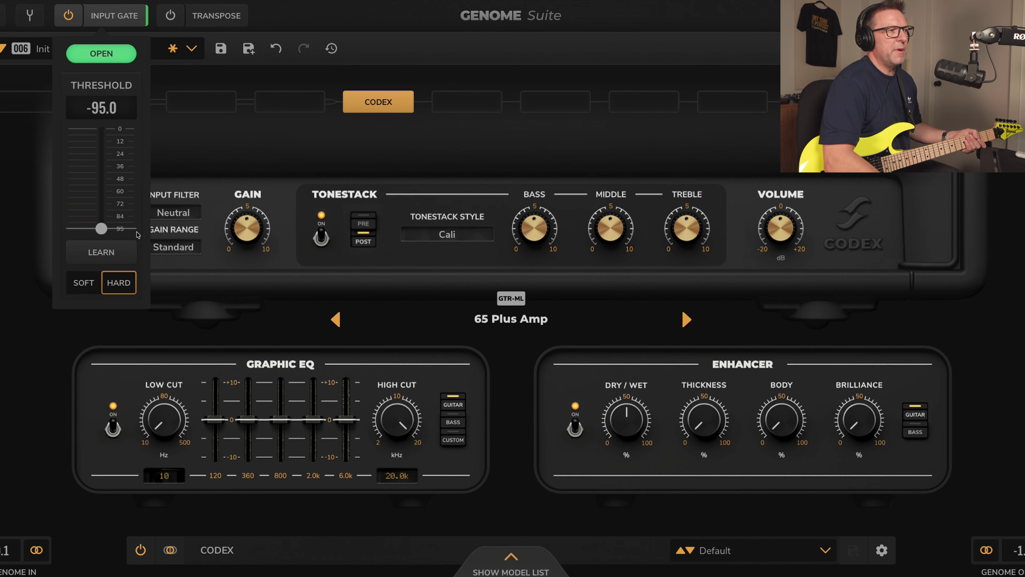
click(102, 253)
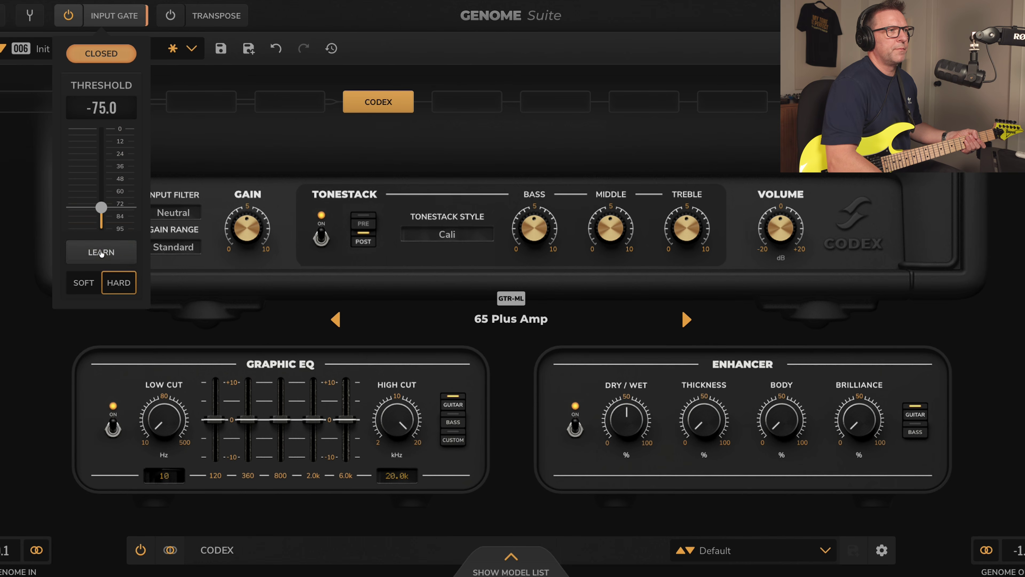
click(307, 12)
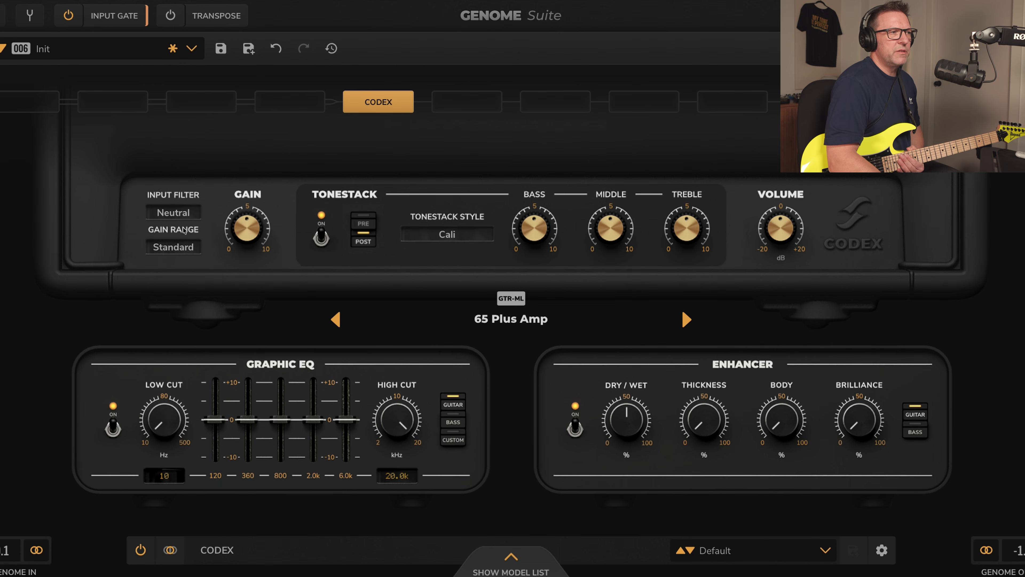
Review the Codex amp's Input Filter, Gain Range and Tonestack Style options, and check the Tonestack on/off switch.
click(179, 212)
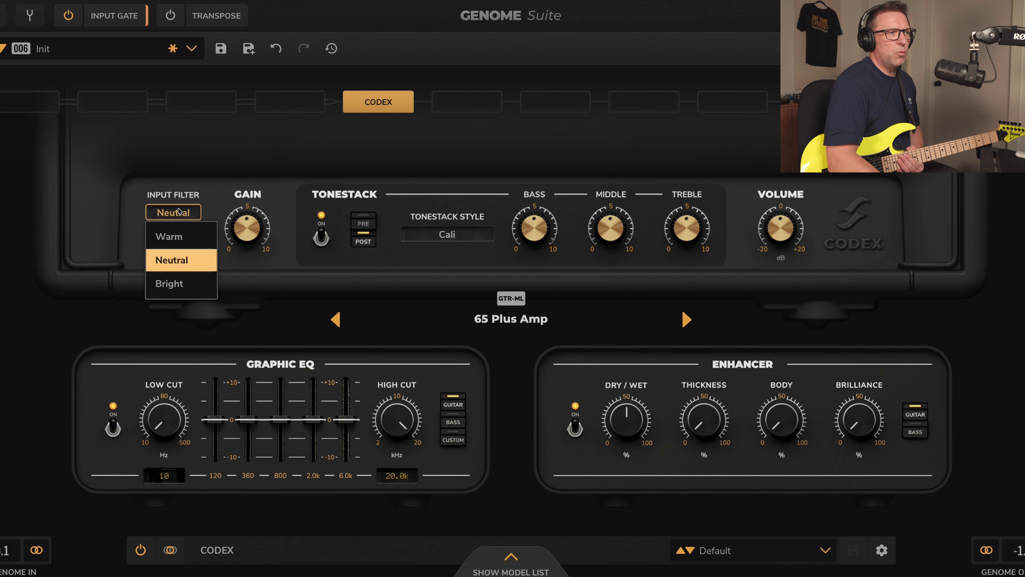
click(111, 267)
click(189, 247)
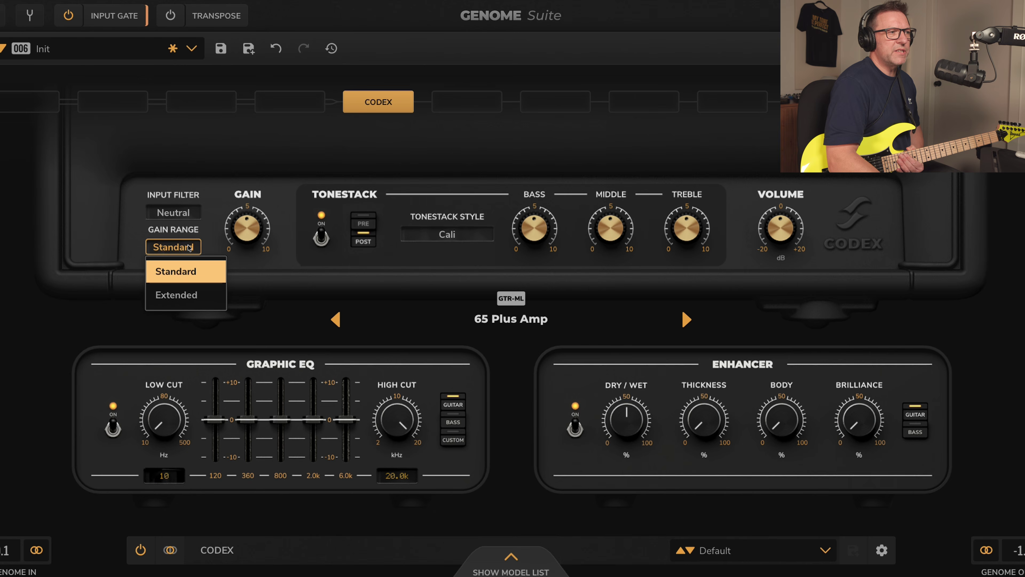
click(119, 259)
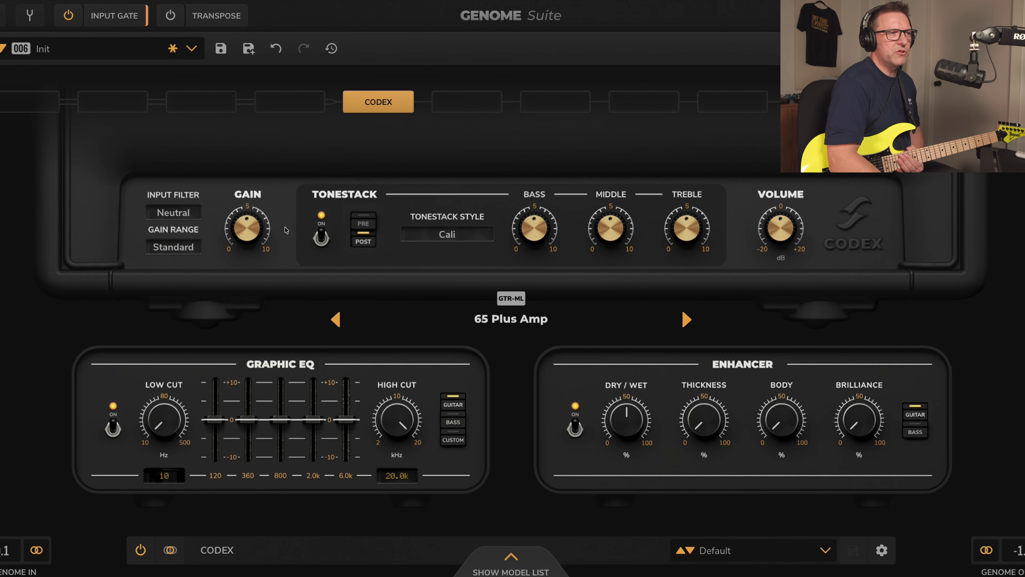
click(322, 237)
click(322, 237)
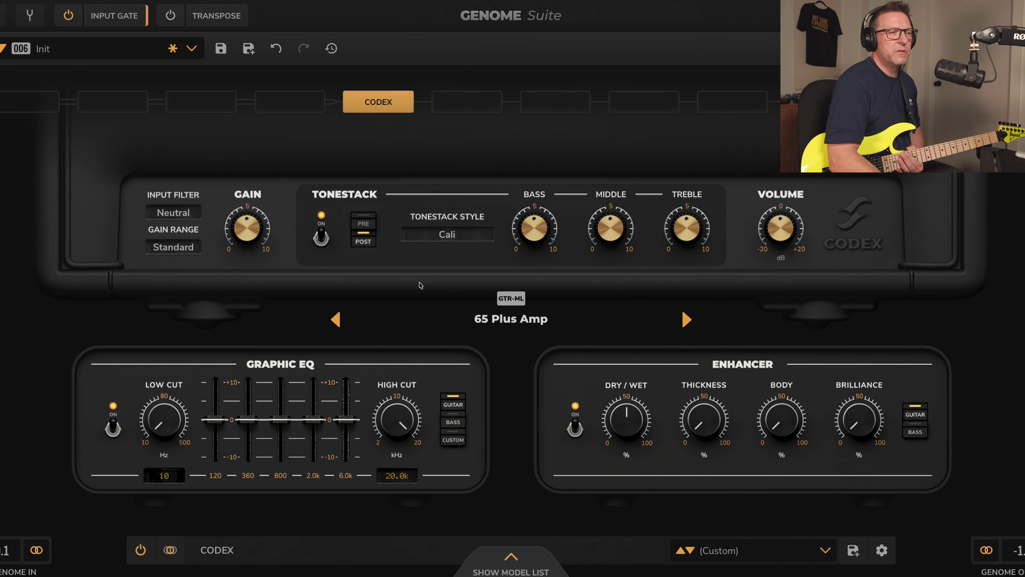
click(444, 235)
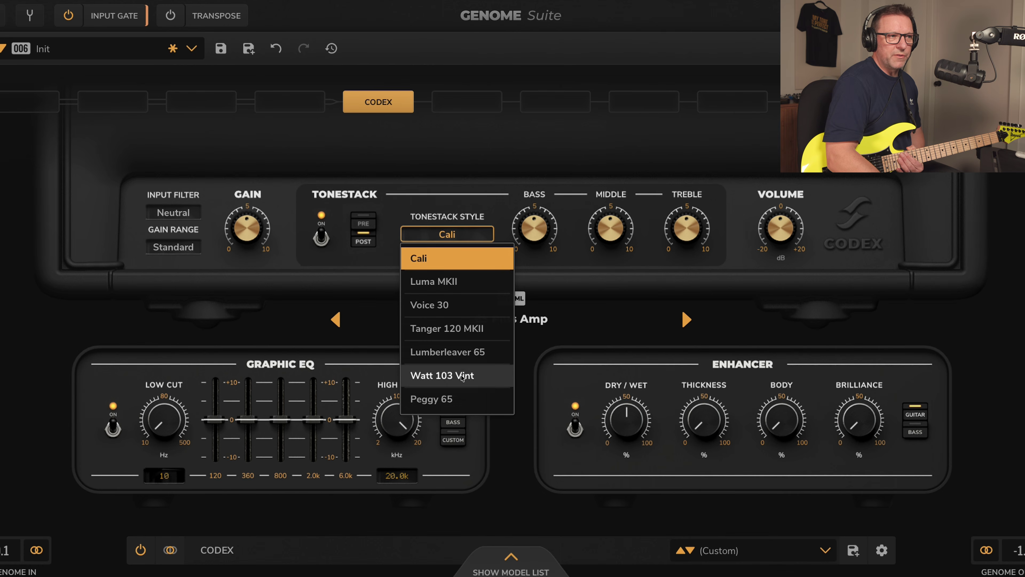
click(560, 263)
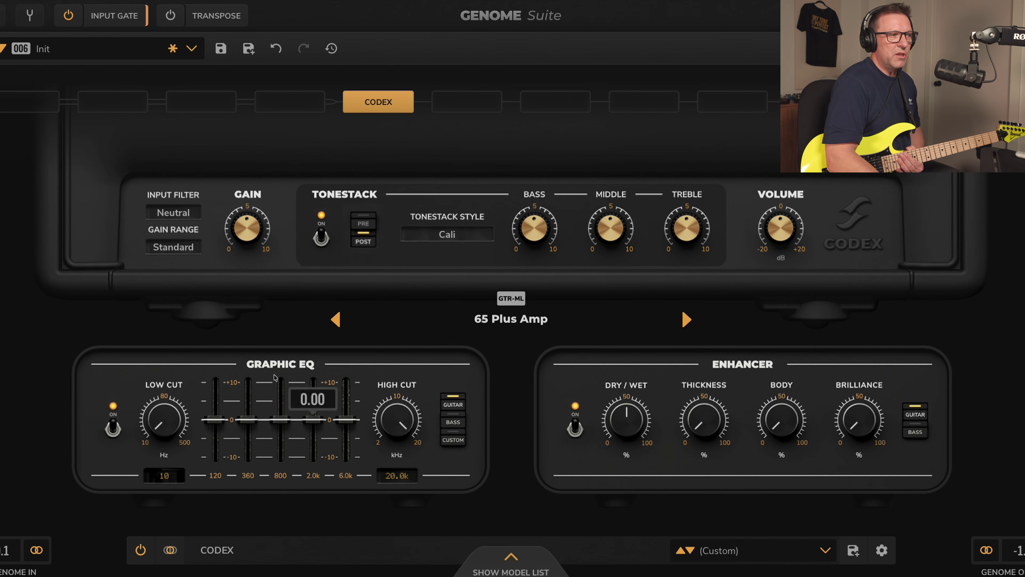
Switch off the Codex Graphic EQ, set the Enhancer to Bass mode and switch the Enhancer off.
click(112, 428)
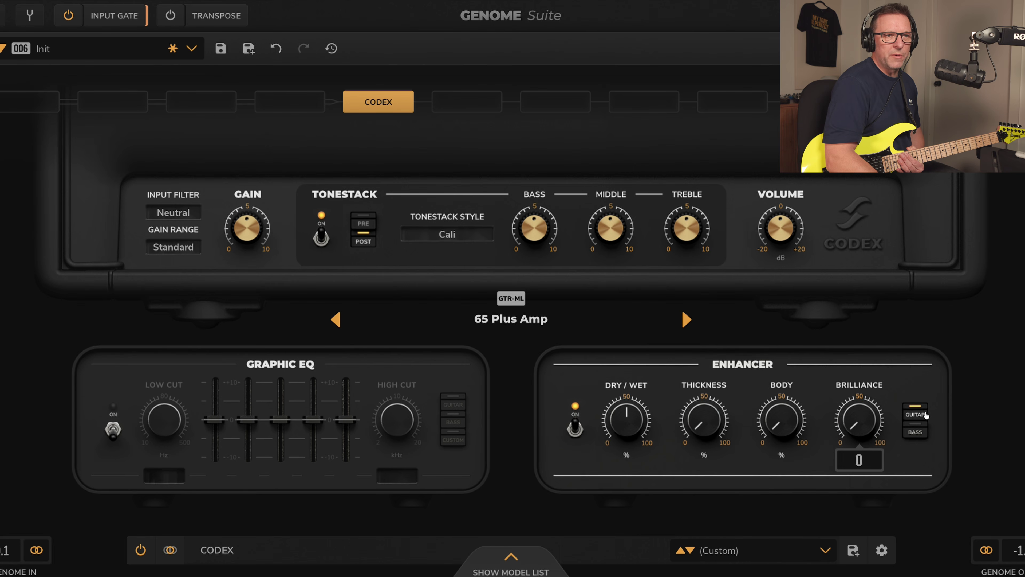
click(911, 432)
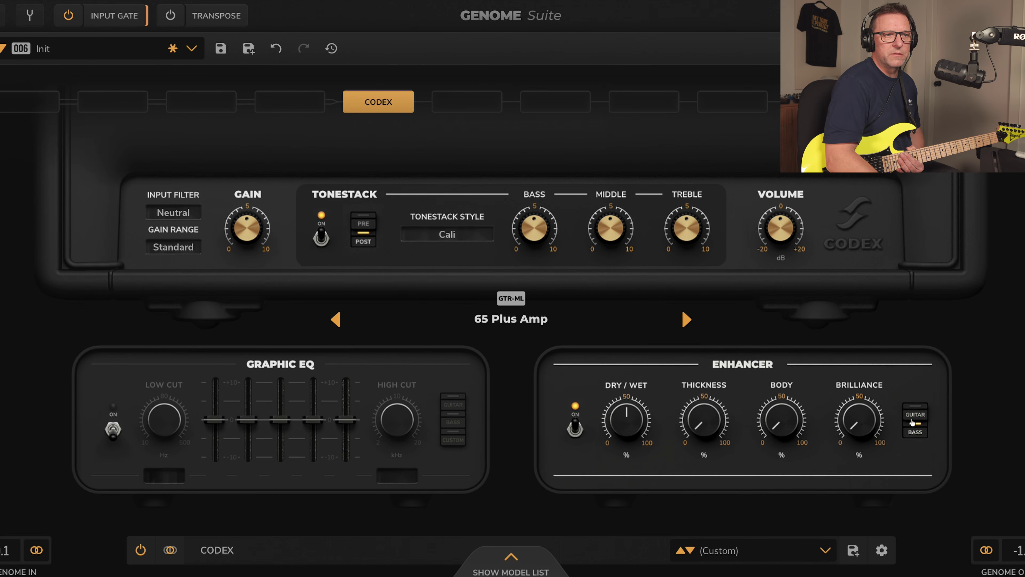
Browse the full Codex model list to see which captures are available and return to the post effects.
click(524, 320)
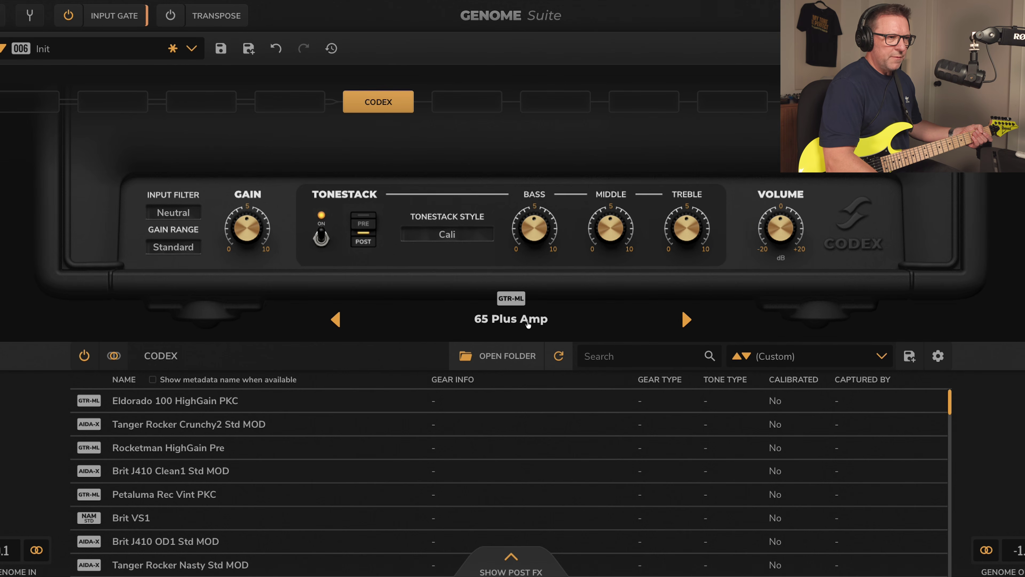
scroll(282, 494, down, 10)
scroll(282, 494, down, 10)
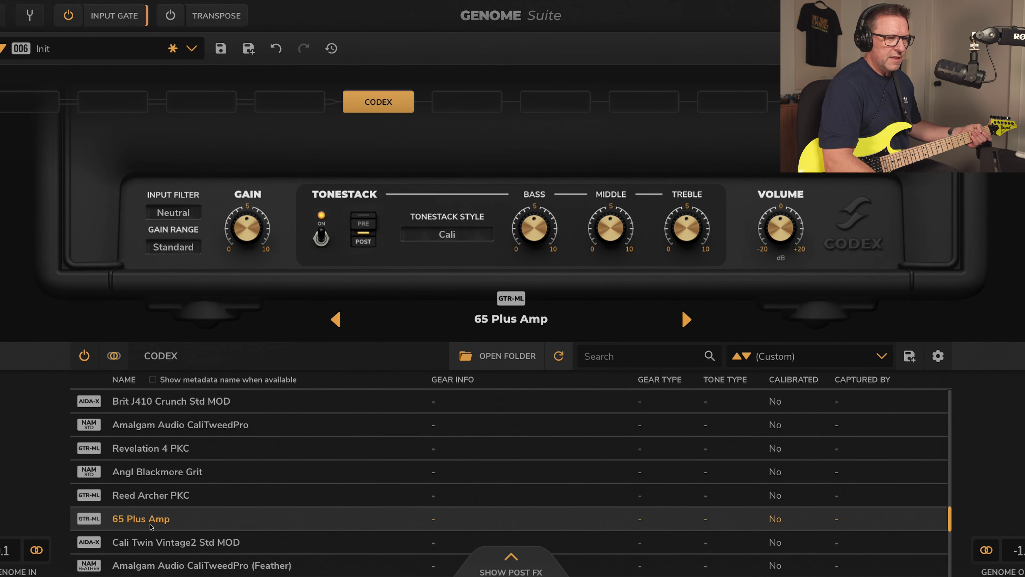
scroll(311, 517, down, 2)
scroll(310, 517, up, 5)
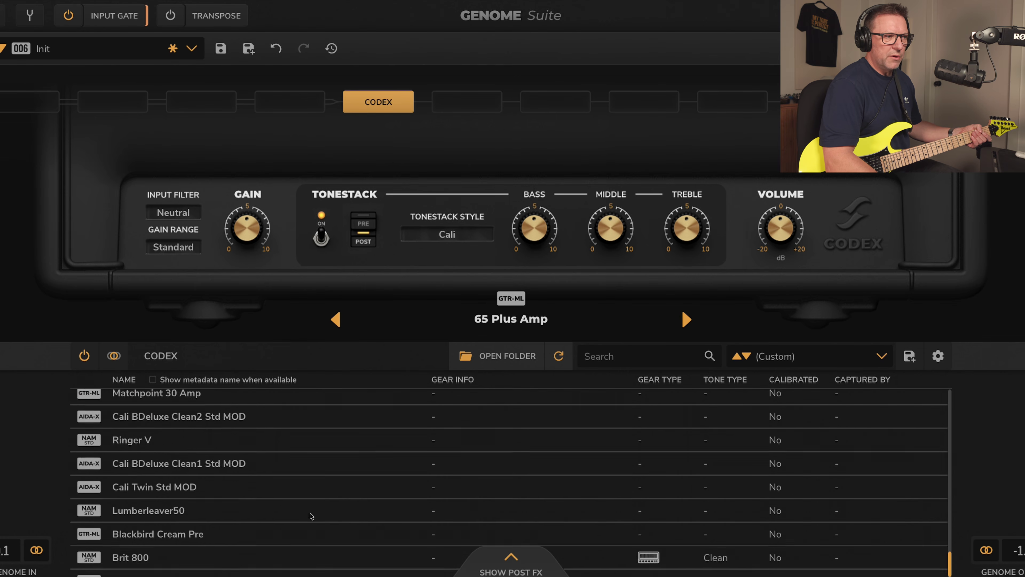
scroll(315, 510, up, 15)
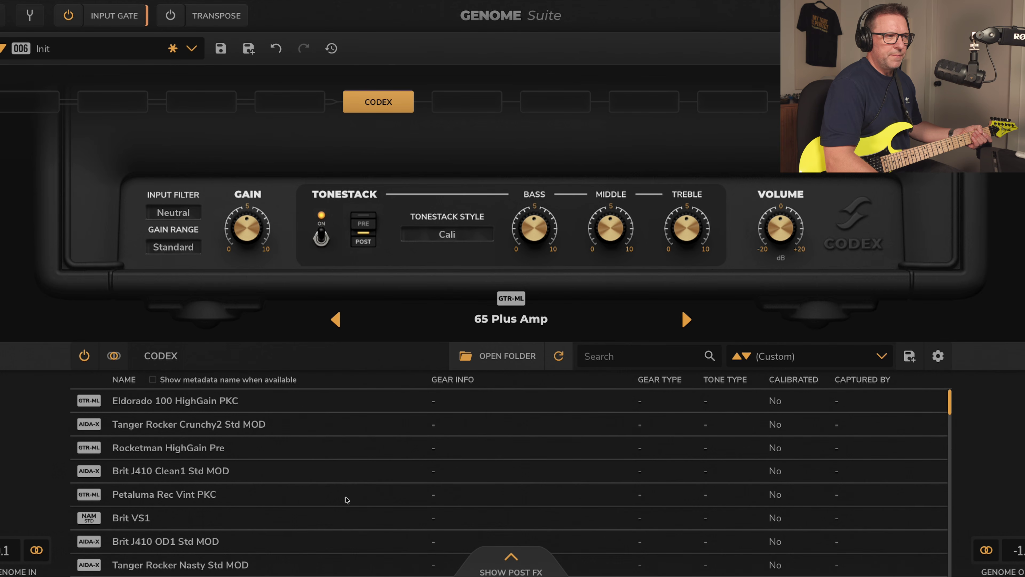
scroll(400, 478, down, 7)
click(500, 314)
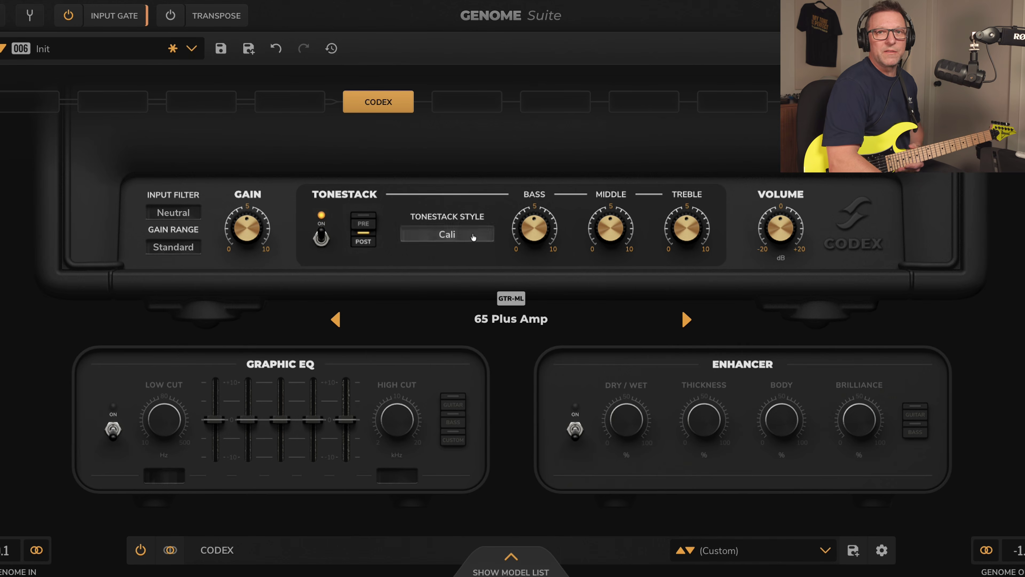
Add a DynIR Cab in the slot directly after CODEX and look through its 4x12 cabinet library.
click(455, 107)
mouse_move(491, 250)
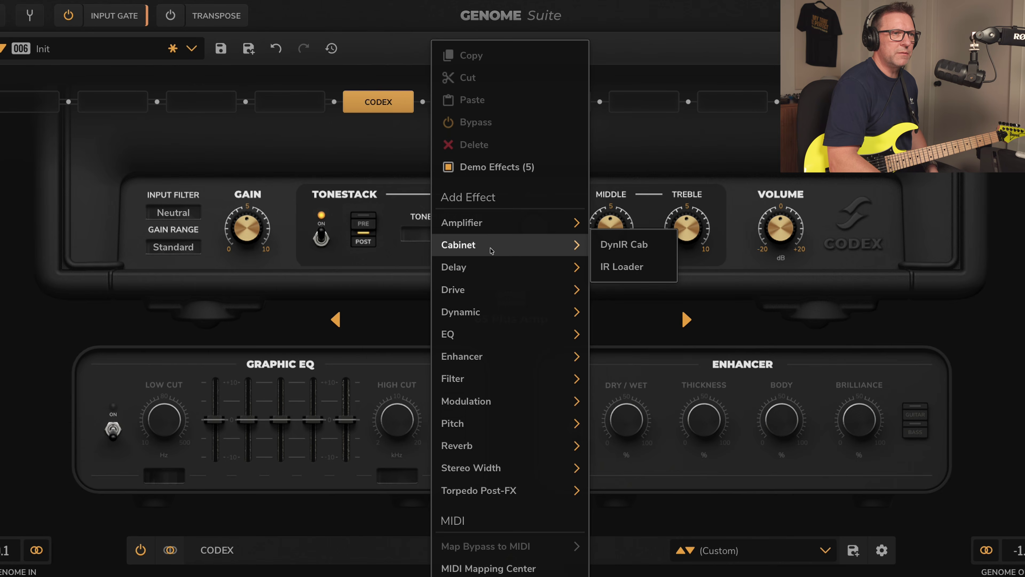
click(624, 244)
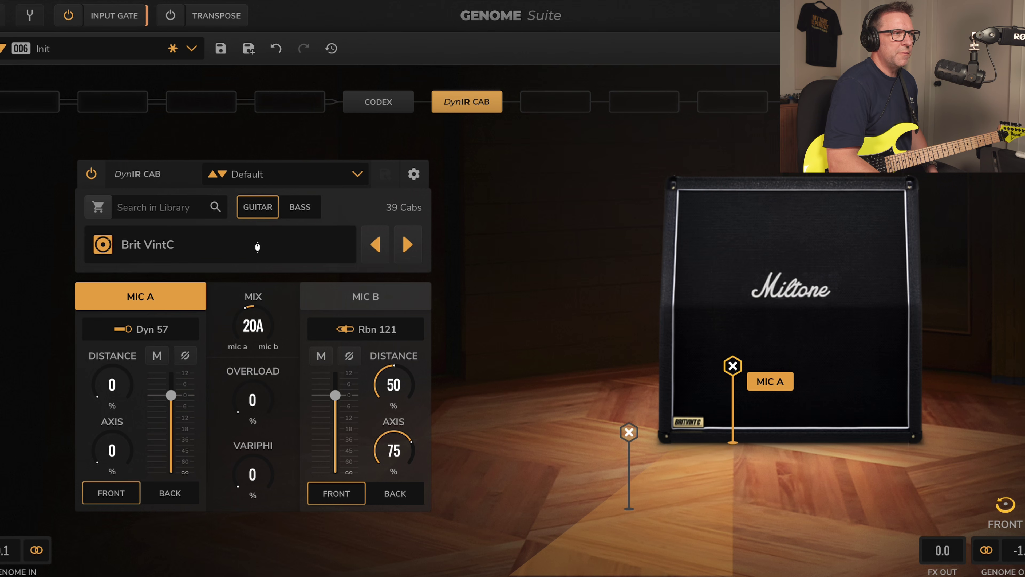
click(242, 244)
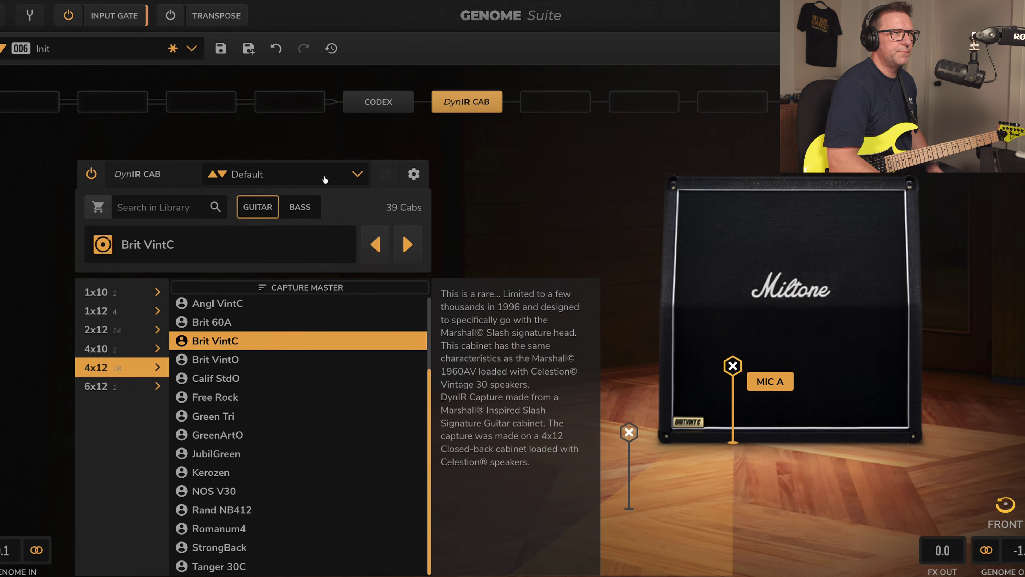
click(517, 183)
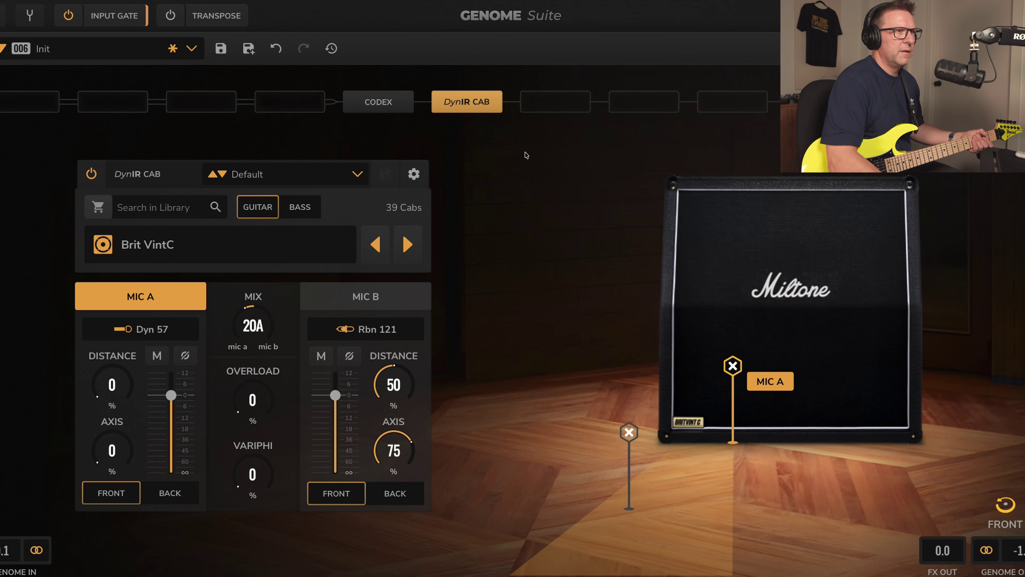
Load the Cali BDeluxe Clean3 Std MOD model into the Codex amp and lower its gain to 1.6.
click(382, 101)
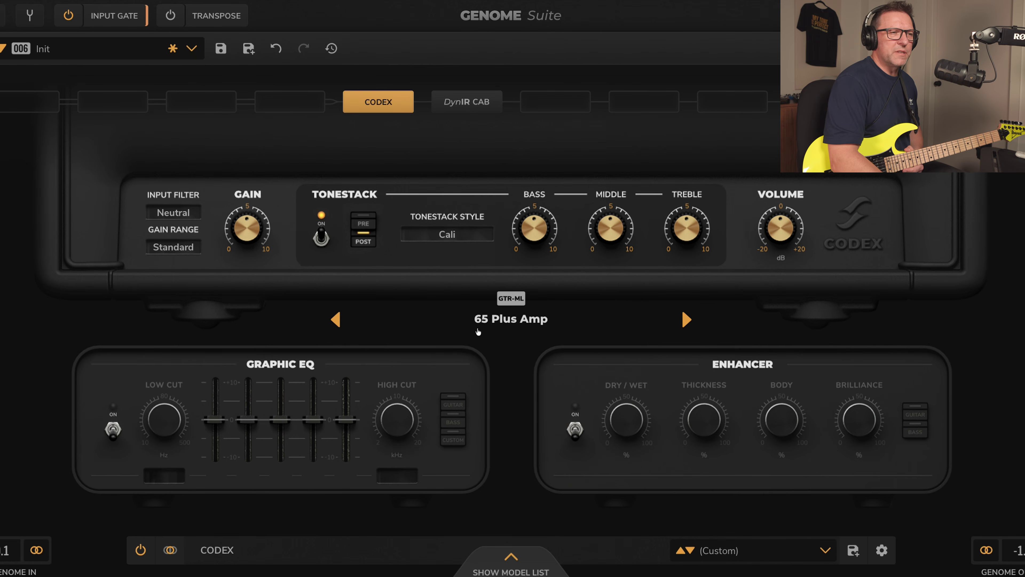
click(515, 319)
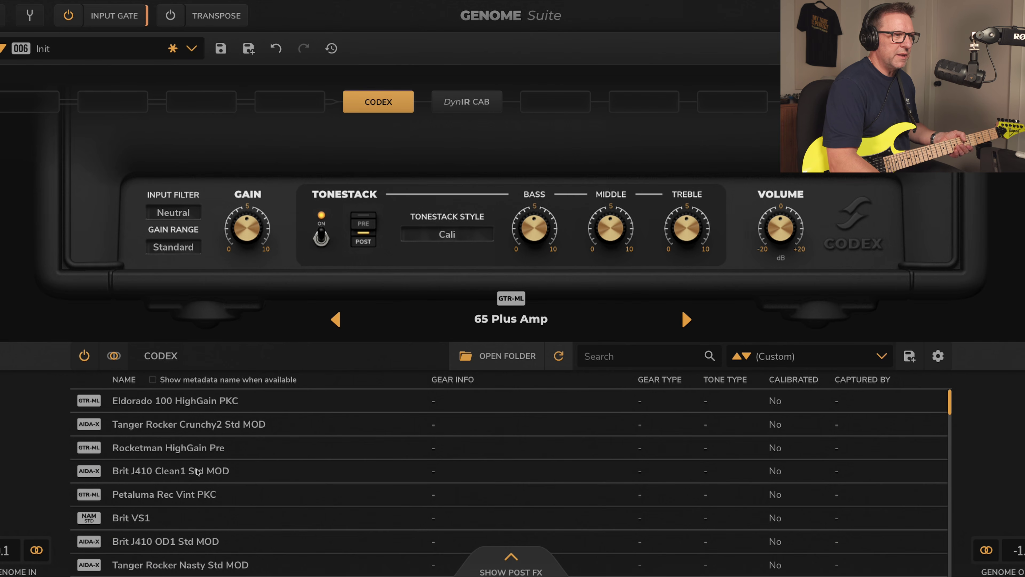
scroll(199, 472, down, 2)
scroll(213, 471, down, 1)
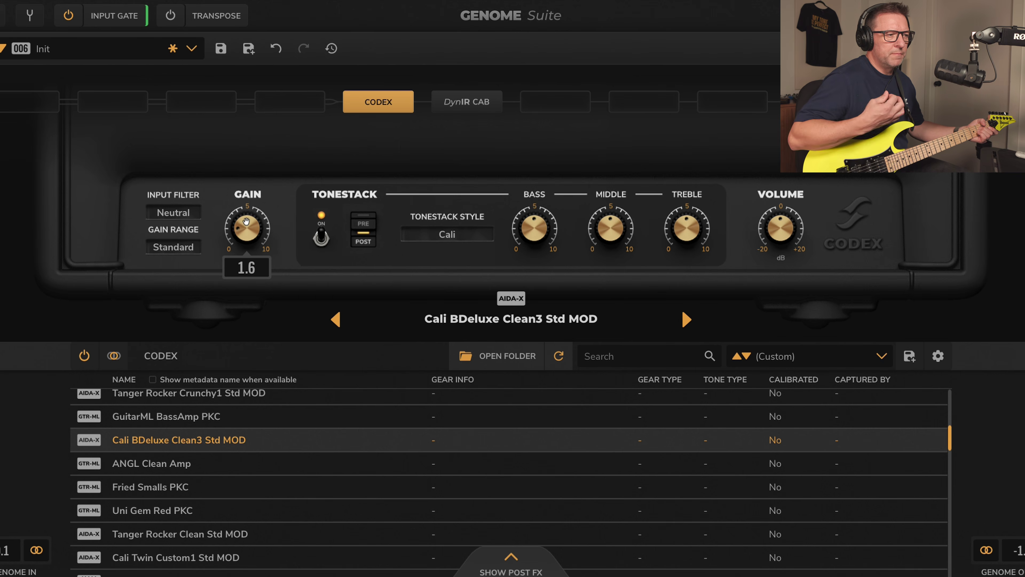
Compare the Codex amp's Warm, Bright and Neutral input filters, finishing on Neutral.
click(182, 214)
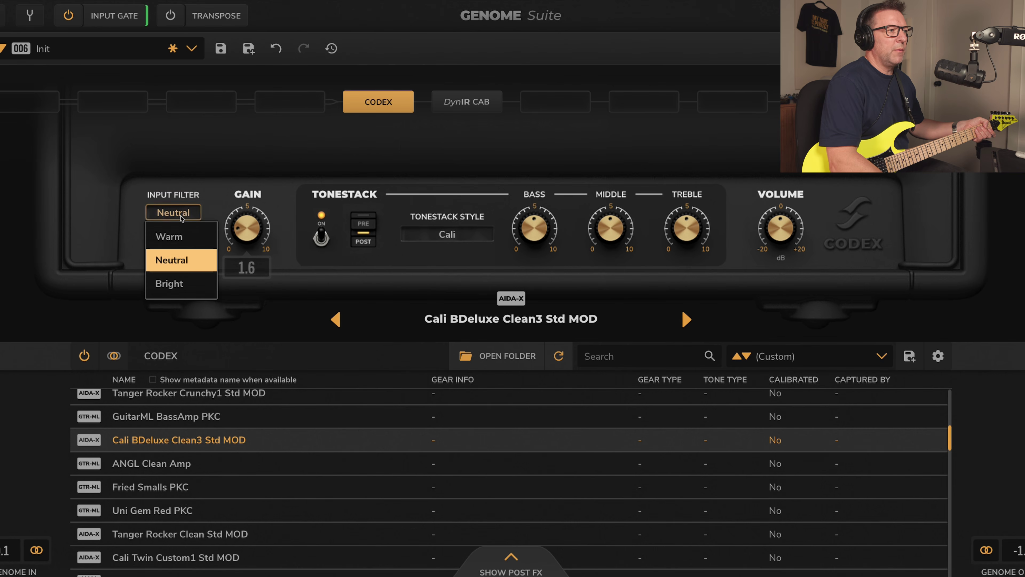
click(186, 246)
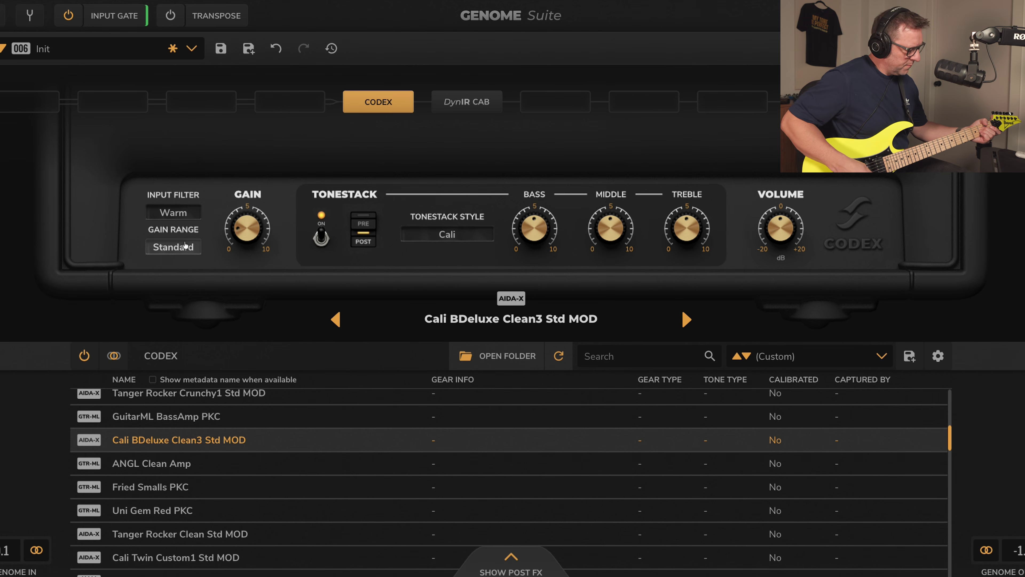
click(183, 214)
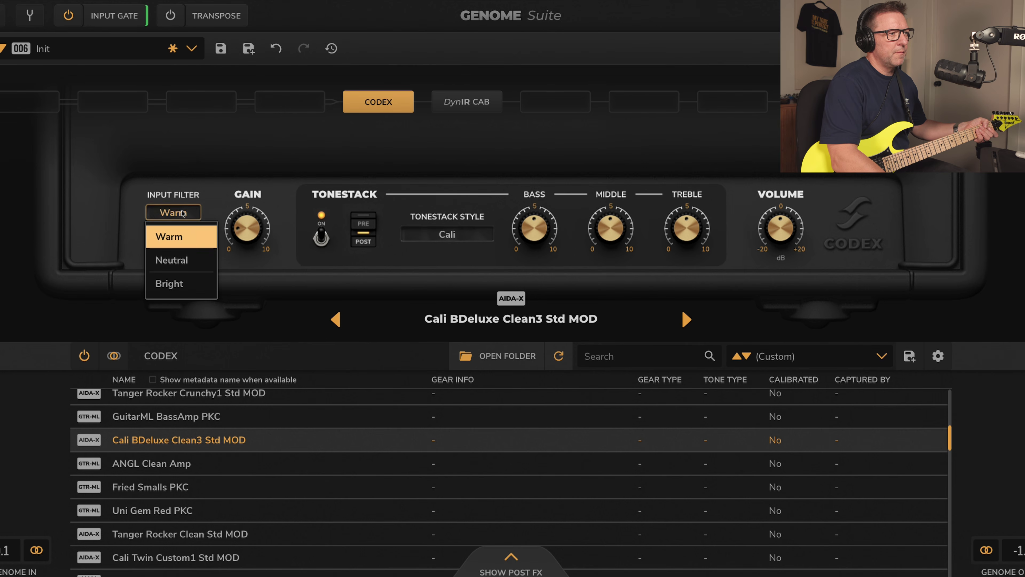
click(193, 284)
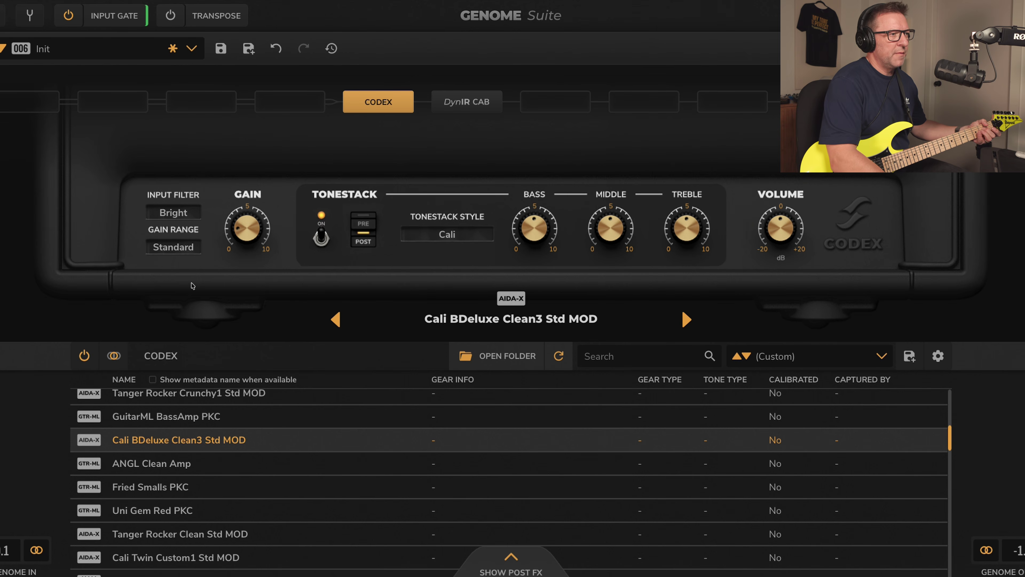
click(182, 214)
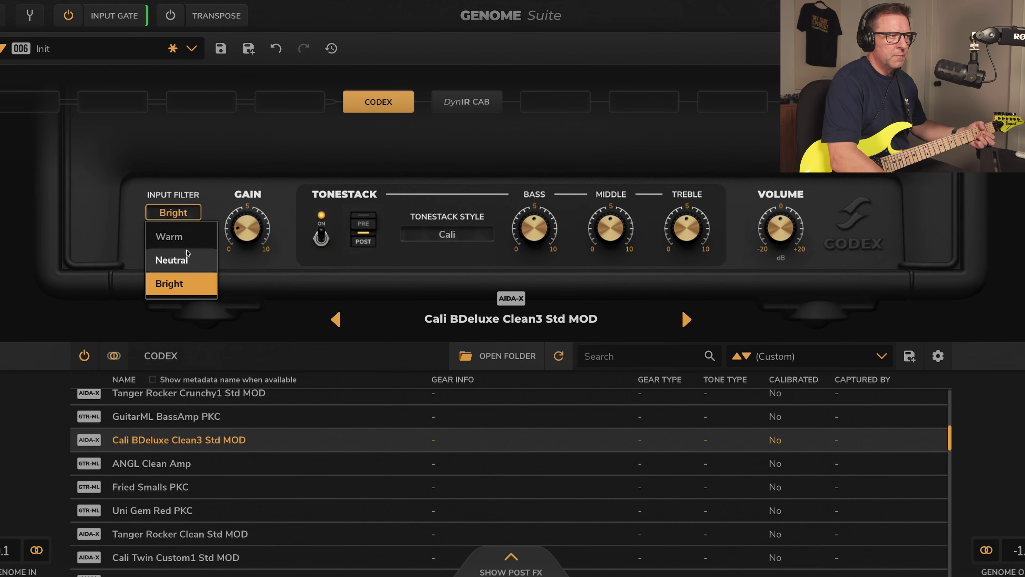
click(186, 268)
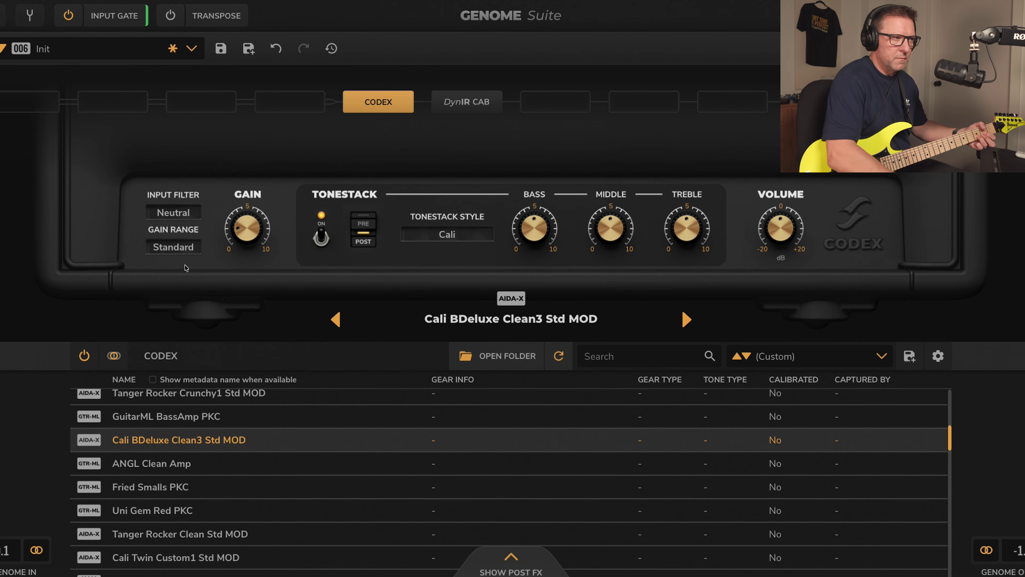
click(175, 210)
click(174, 233)
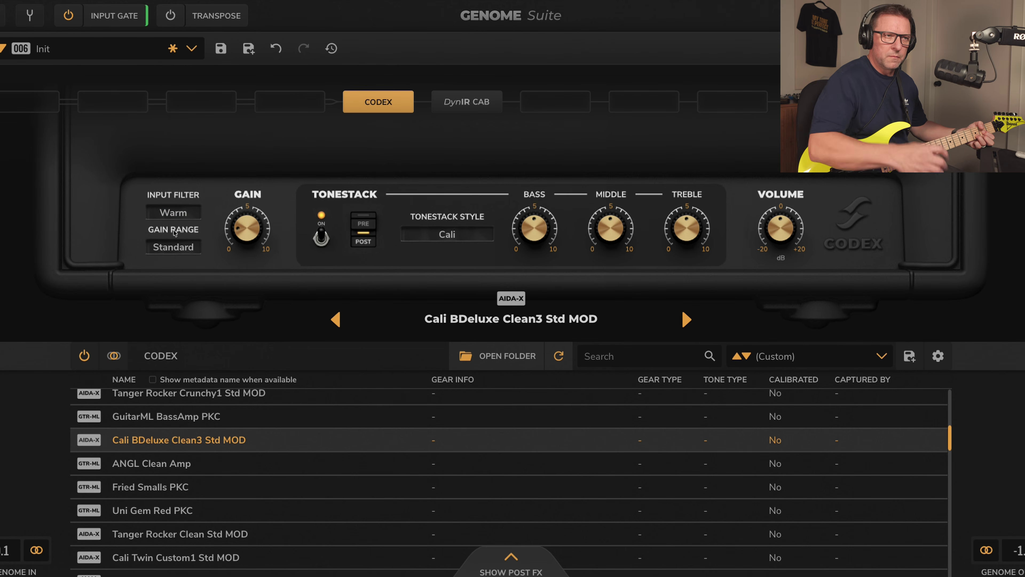
mouse_move(254, 232)
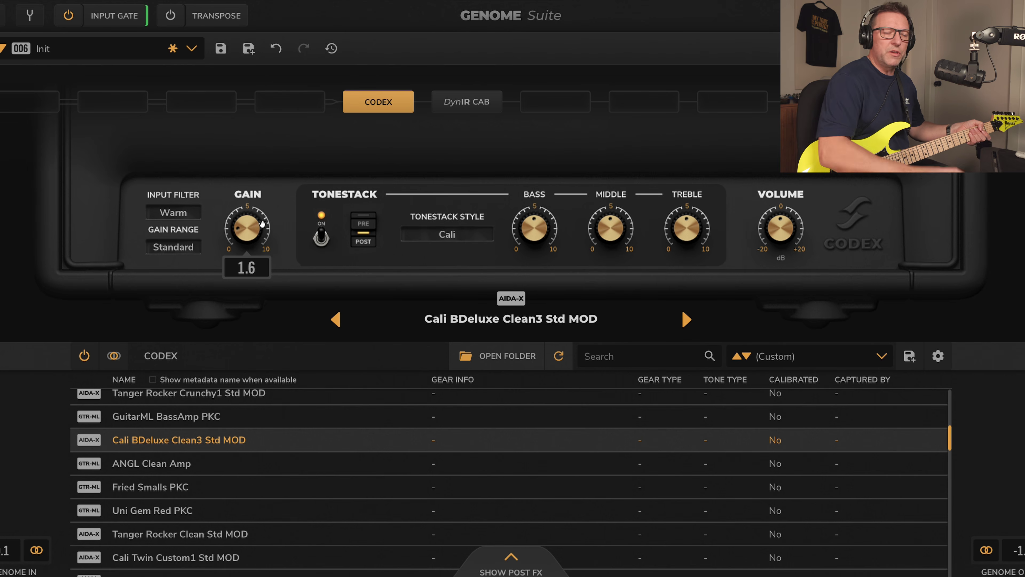
click(173, 213)
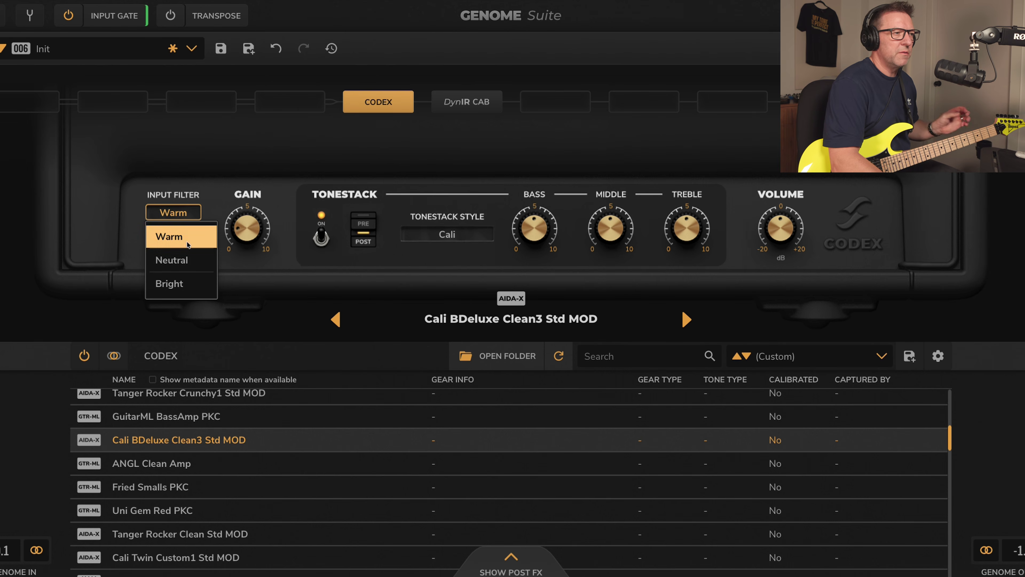
click(182, 262)
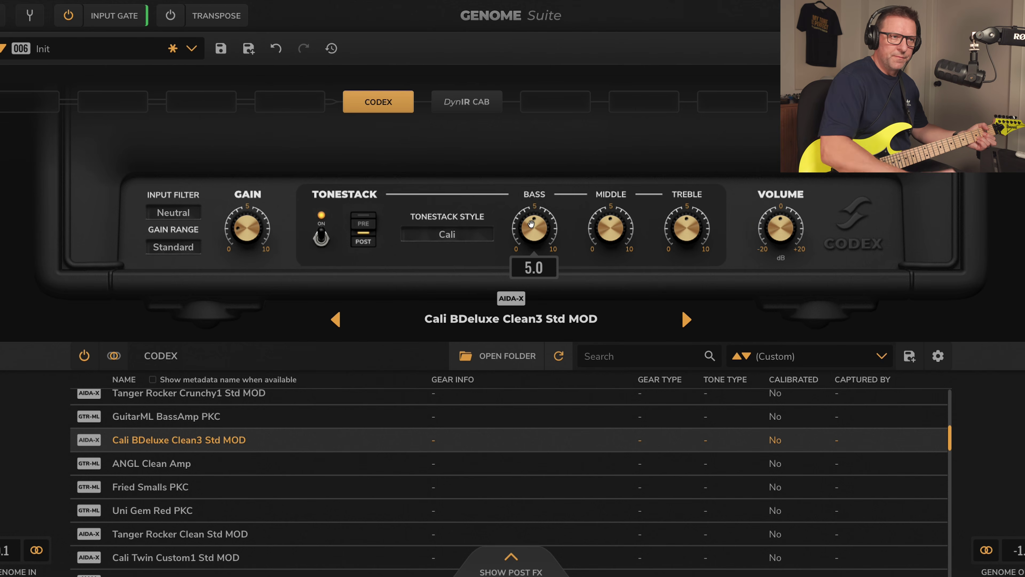
Adjust the Codex tonestack to bass 6.3, reduced middle and treble 8.4, and switch the tonestack off.
drag(672, 232, 678, 199)
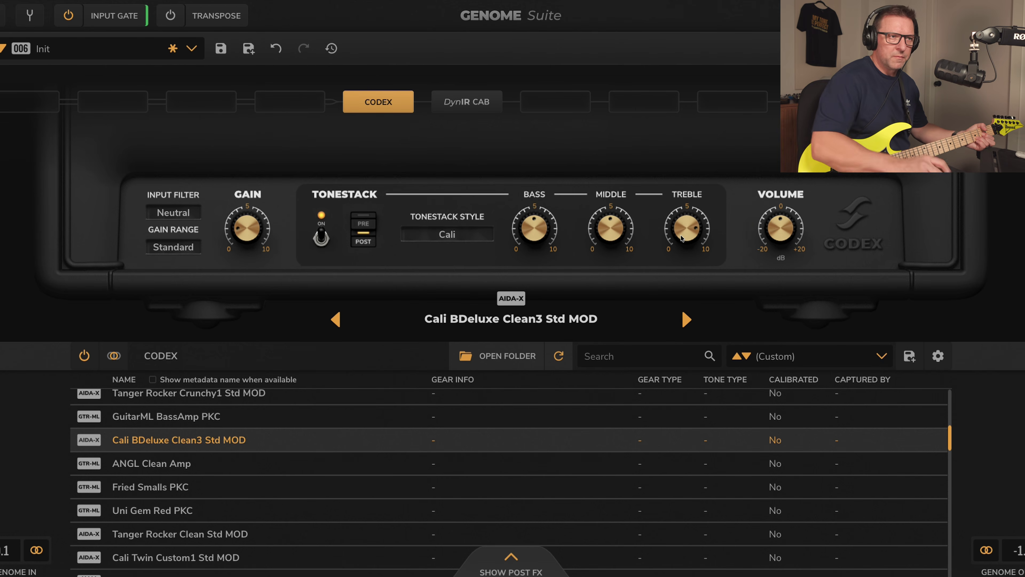
mouse_move(610, 245)
mouse_down()
mouse_move(611, 230)
mouse_move(611, 243)
mouse_up()
drag(535, 236, 535, 252)
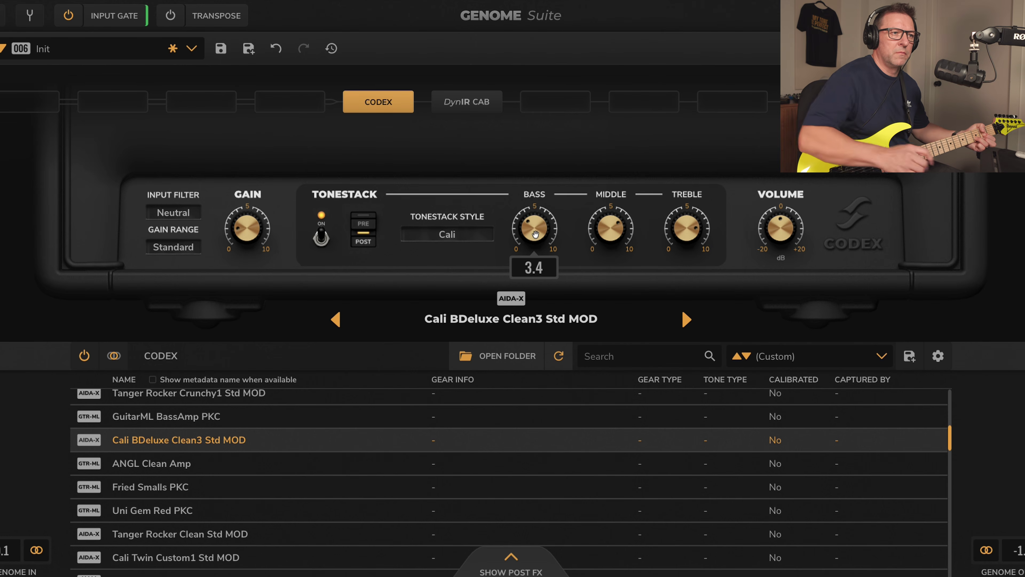
drag(535, 234, 535, 160)
drag(610, 228, 610, 255)
click(691, 229)
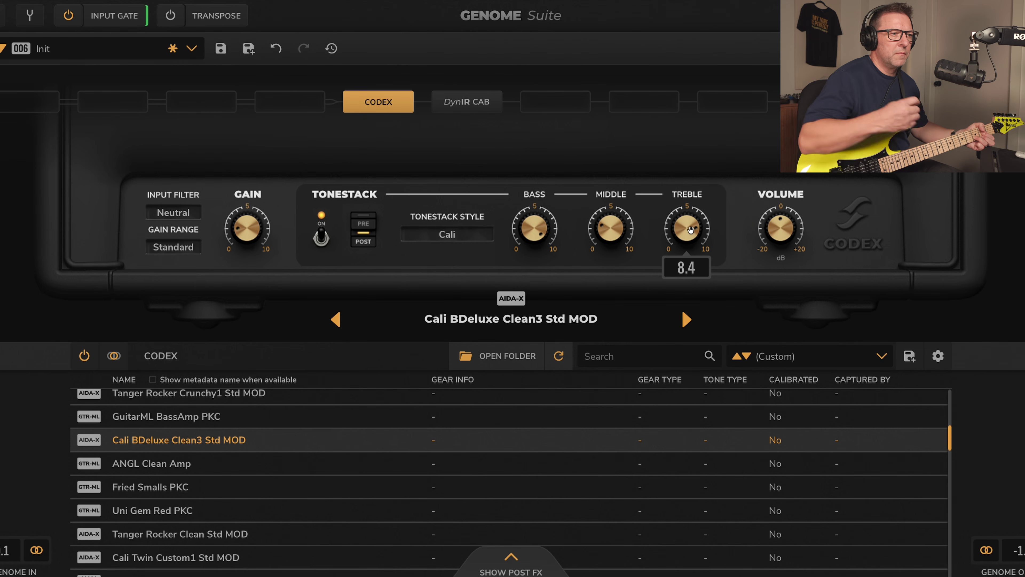
drag(608, 233, 550, 242)
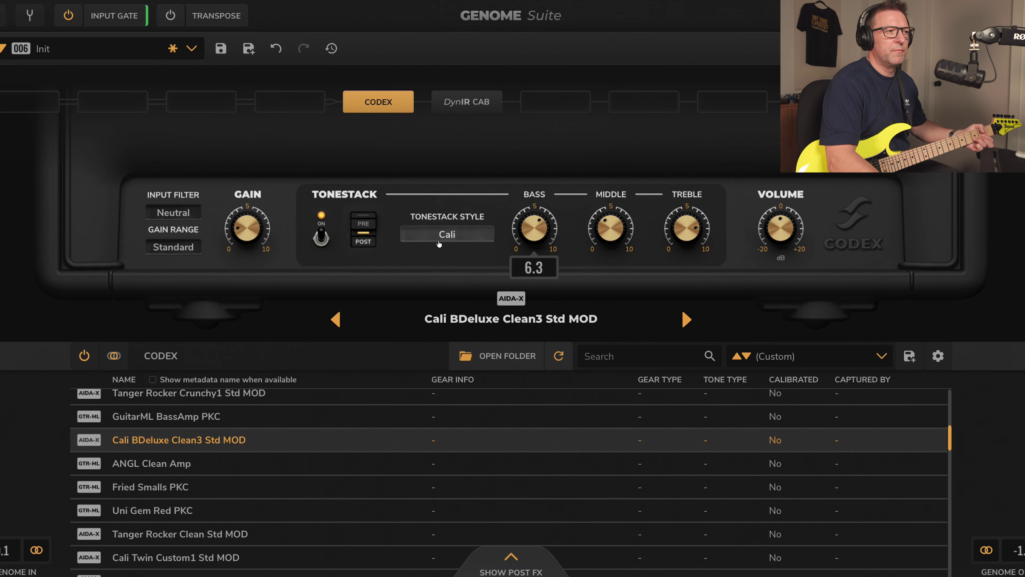
click(322, 238)
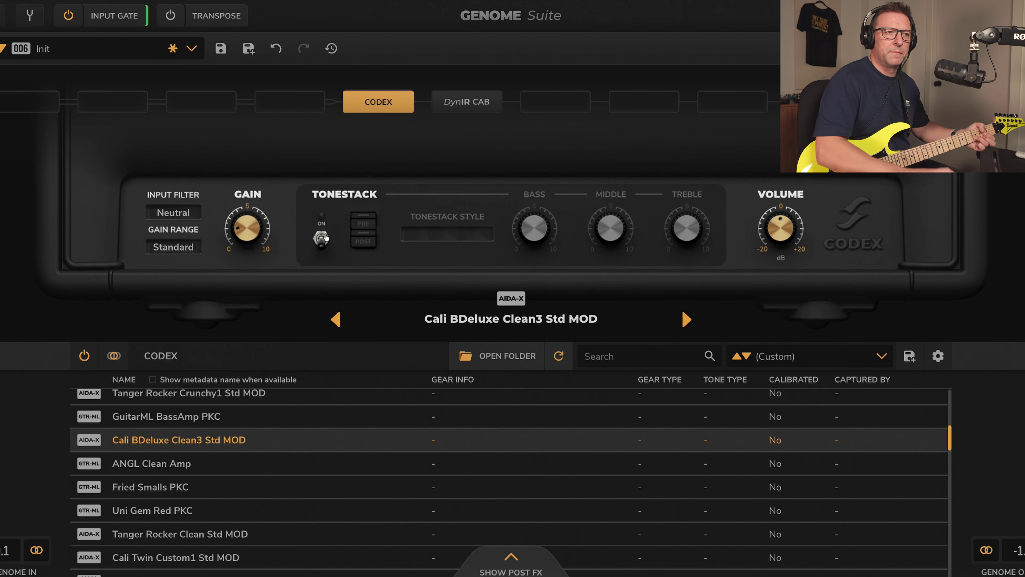
Show the Codex amp's post effects and try the gain at 6.2 and 10.0.
click(511, 563)
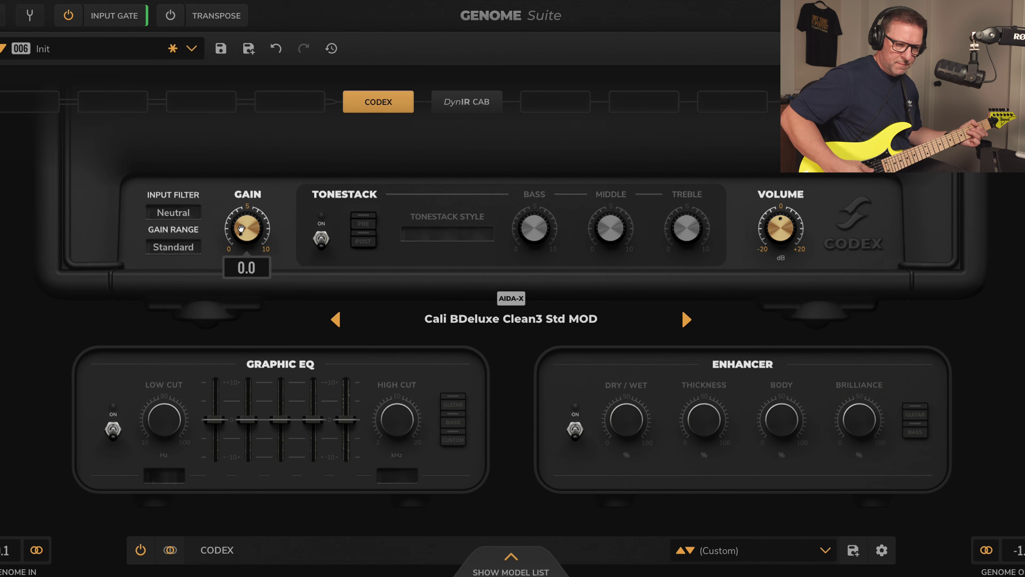
drag(241, 228, 234, 169)
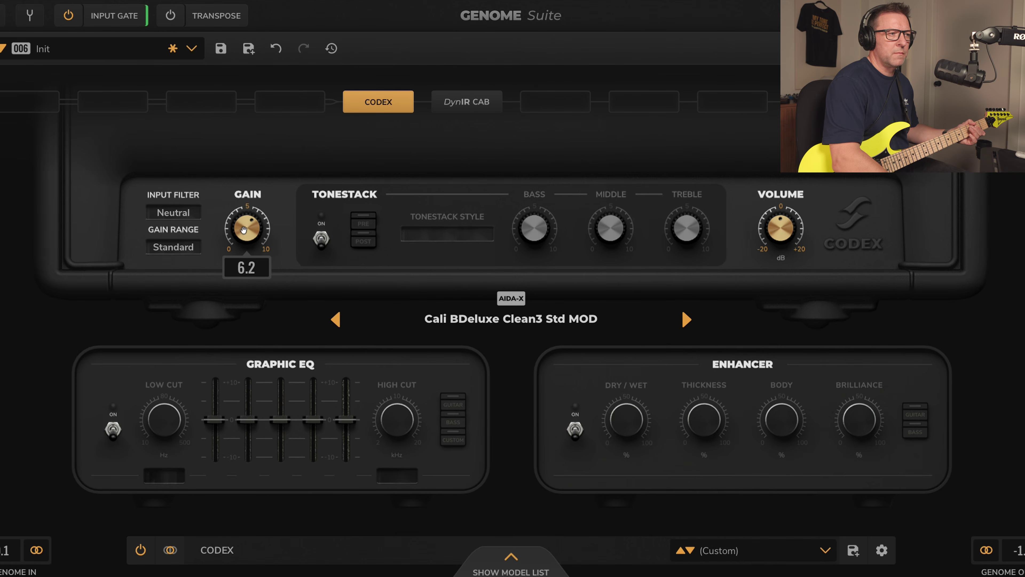
drag(243, 229, 245, 184)
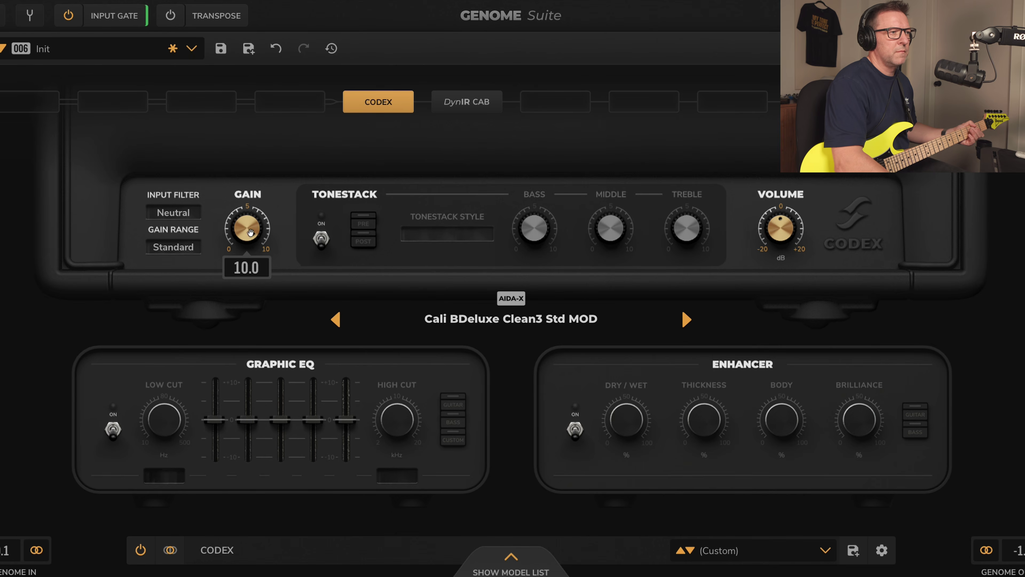
Switch the Codex gain range to Extended and try the gain at settings from -60.0 to 37.0 and above.
click(177, 247)
click(174, 295)
mouse_move(249, 225)
mouse_down()
mouse_move(213, 341)
mouse_move(220, 64)
mouse_move(239, 221)
mouse_up()
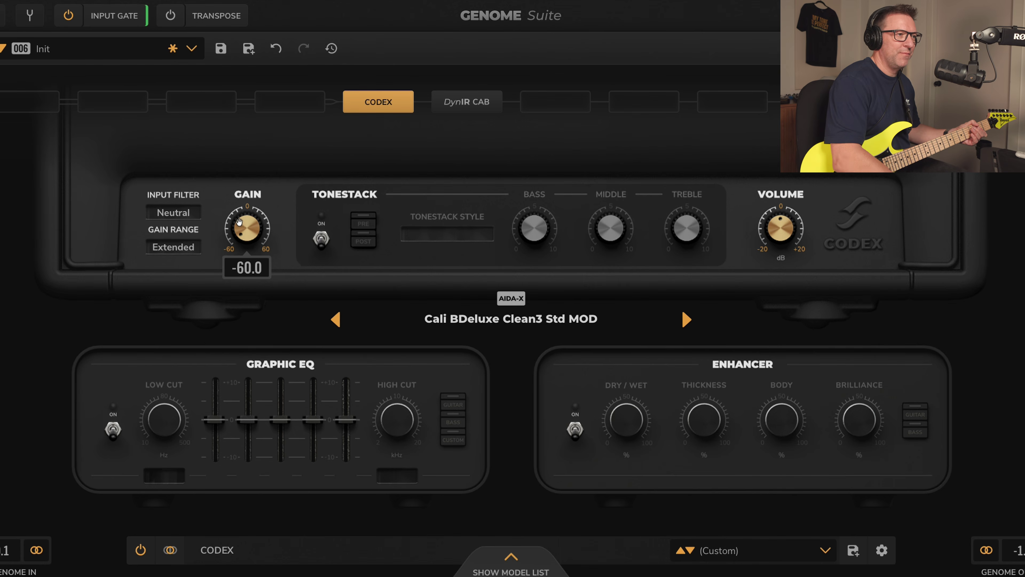
scroll(242, 221, up, 1)
drag(241, 216, 247, 174)
scroll(243, 221, up, 2)
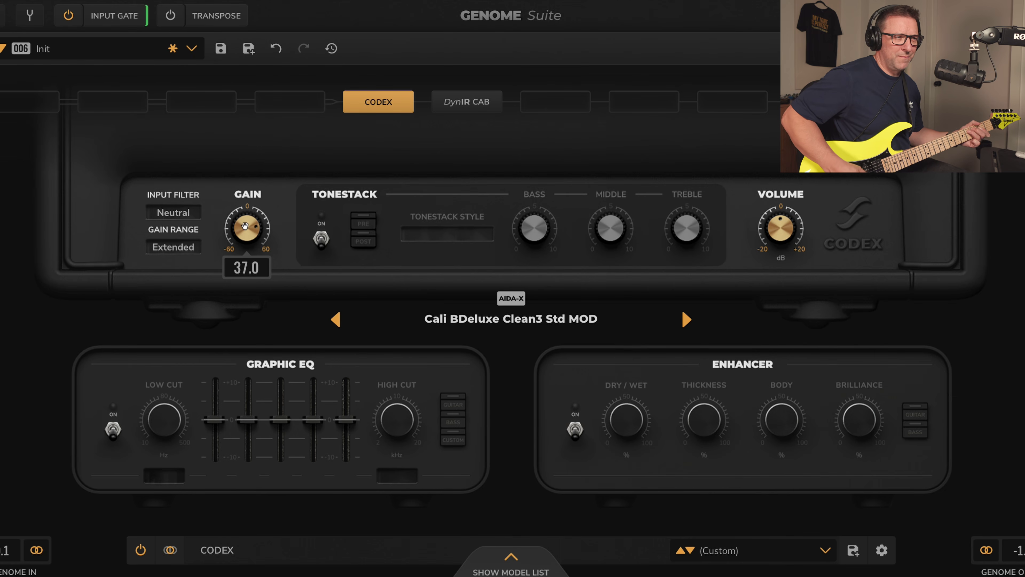
drag(246, 225, 247, 200)
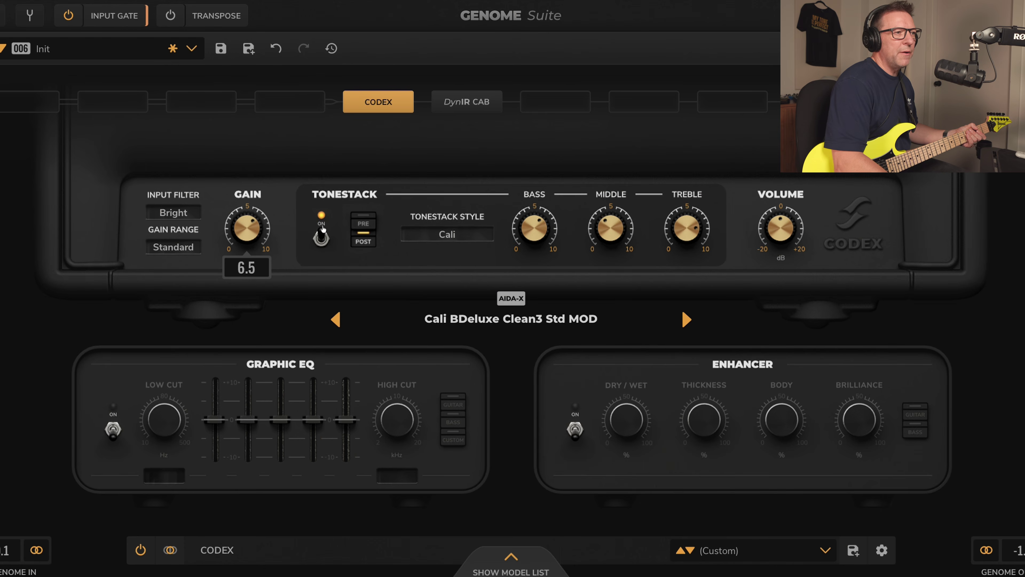
Switch from the tonestack to the Graphic EQ, with the low cut at 102 Hz and the high cut at 10.5 kHz.
click(321, 237)
click(112, 439)
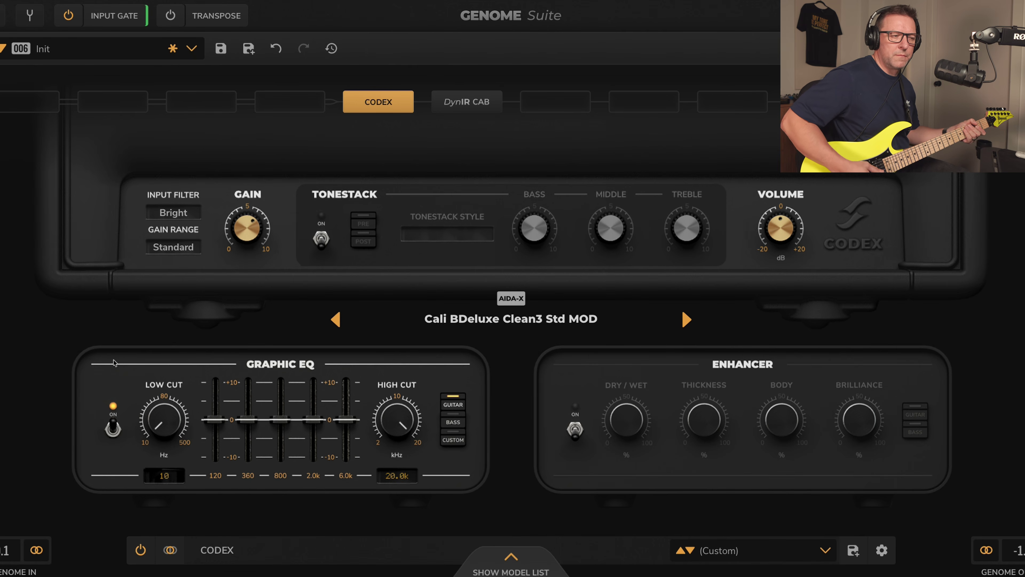
mouse_move(158, 427)
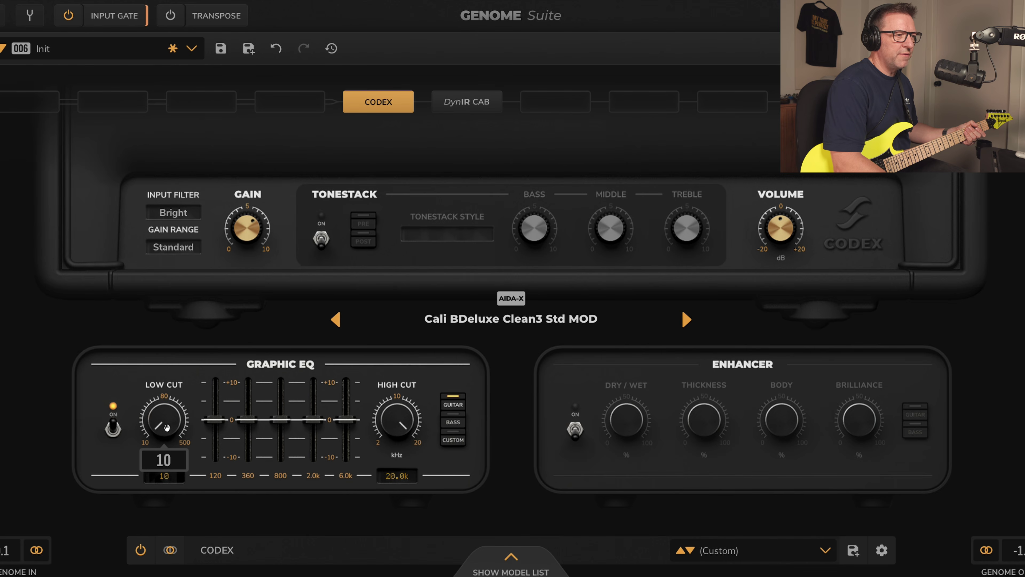
drag(157, 424, 146, 373)
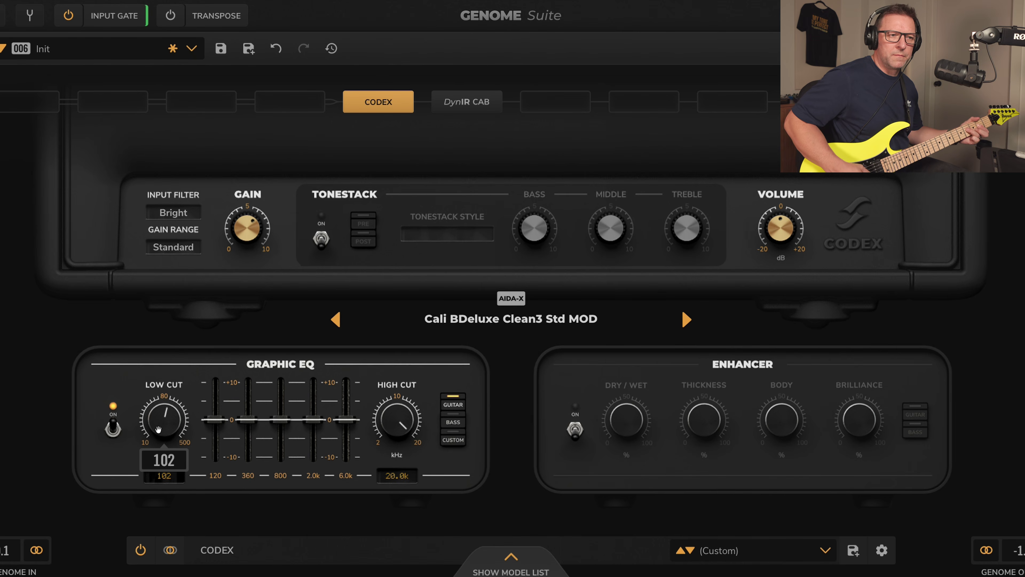
drag(396, 446, 396, 456)
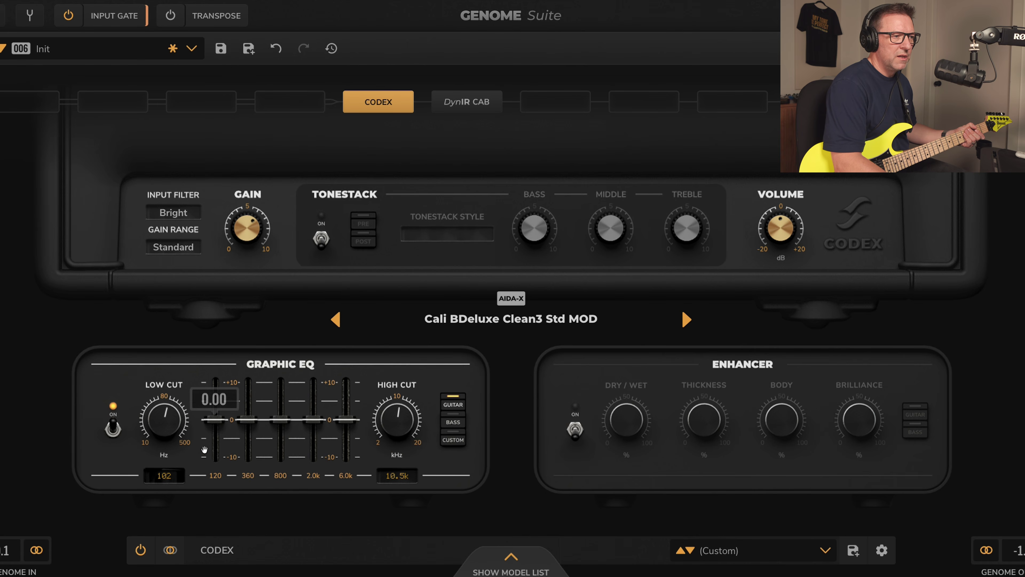
Set the Graphic EQ bands to -3.10 at 120 Hz, 1.95 at 2.0 kHz and -1.20 at 800 Hz.
drag(218, 420, 213, 435)
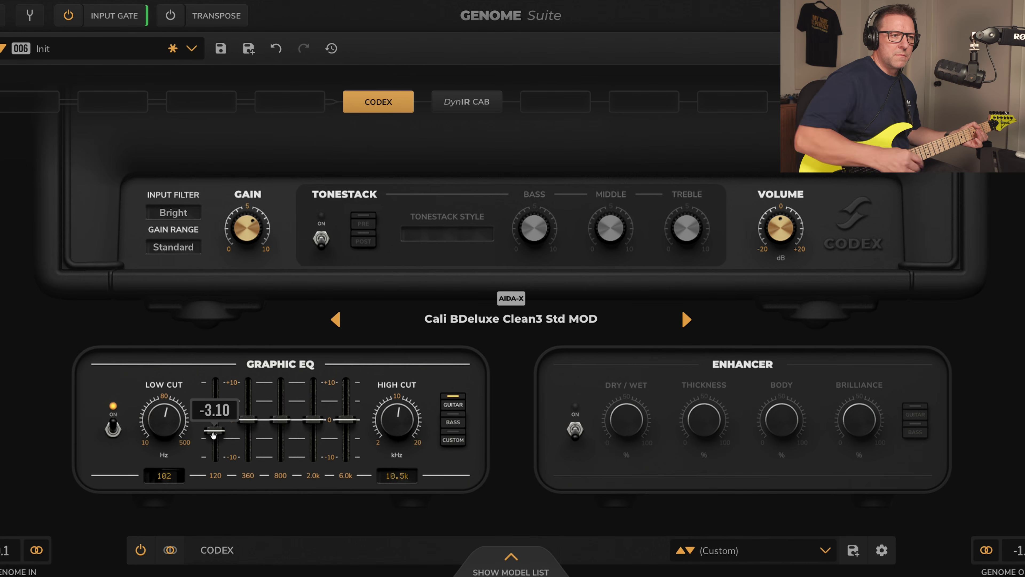
drag(313, 420, 315, 414)
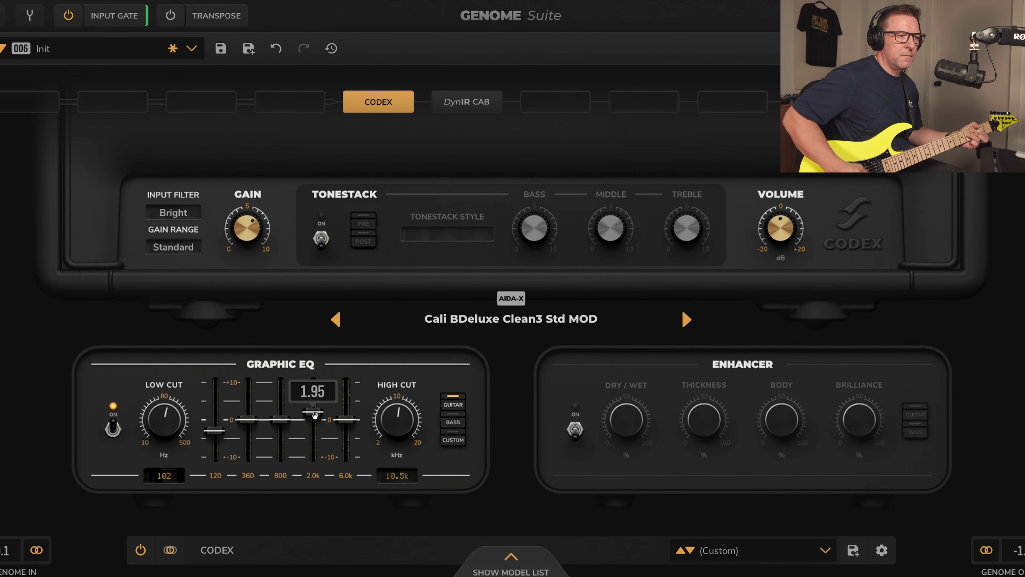
drag(280, 420, 280, 442)
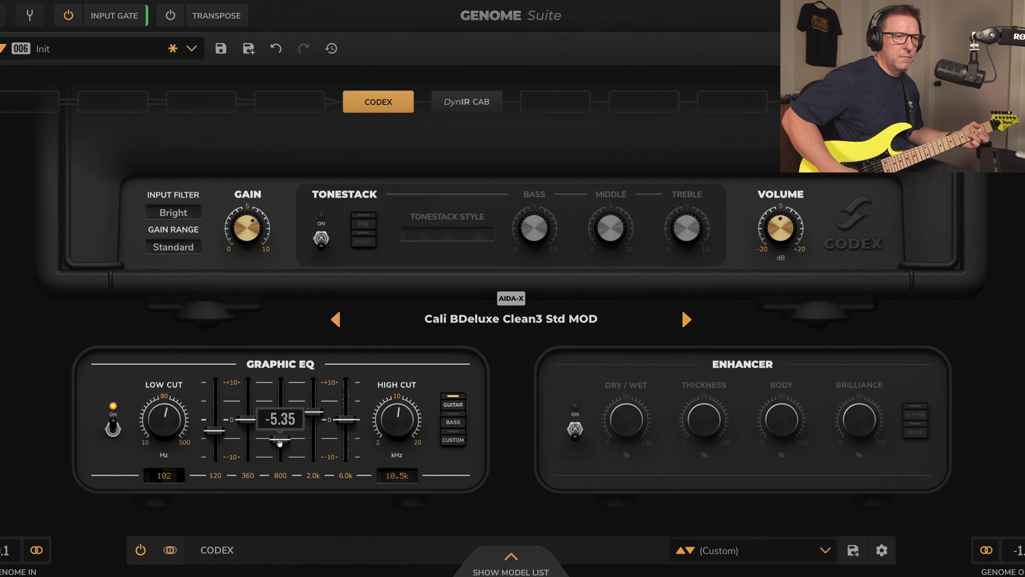
drag(279, 442, 281, 428)
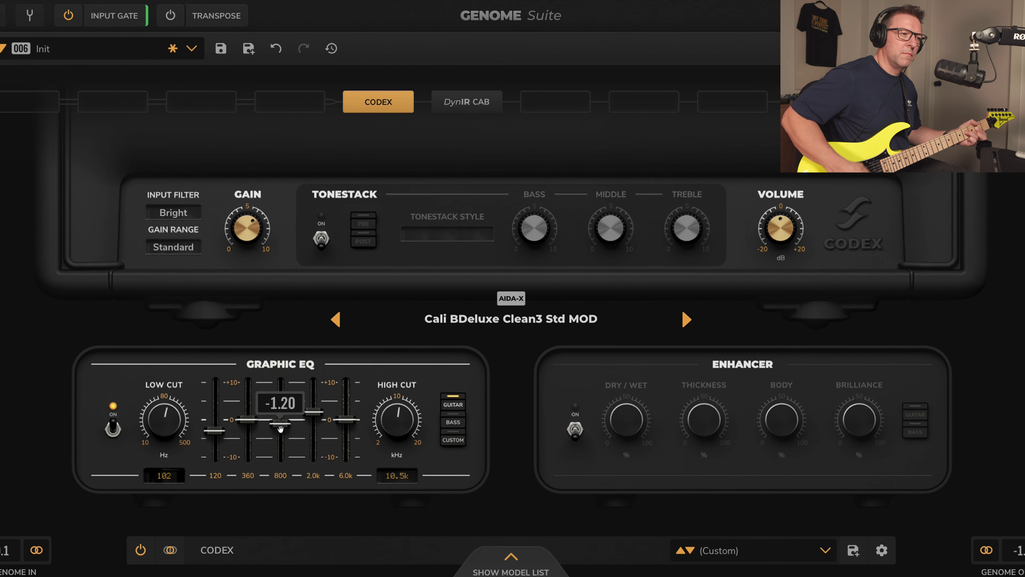
Enable the Enhancer with dry/wet and thickness at 100%, and lower the Codex volume to -5.9 dB.
click(574, 429)
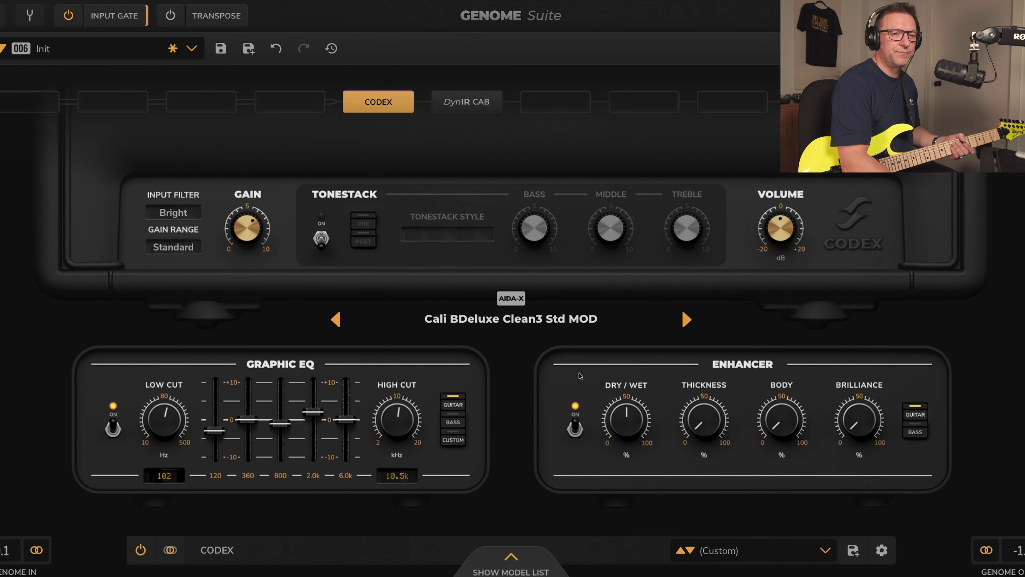
mouse_move(641, 409)
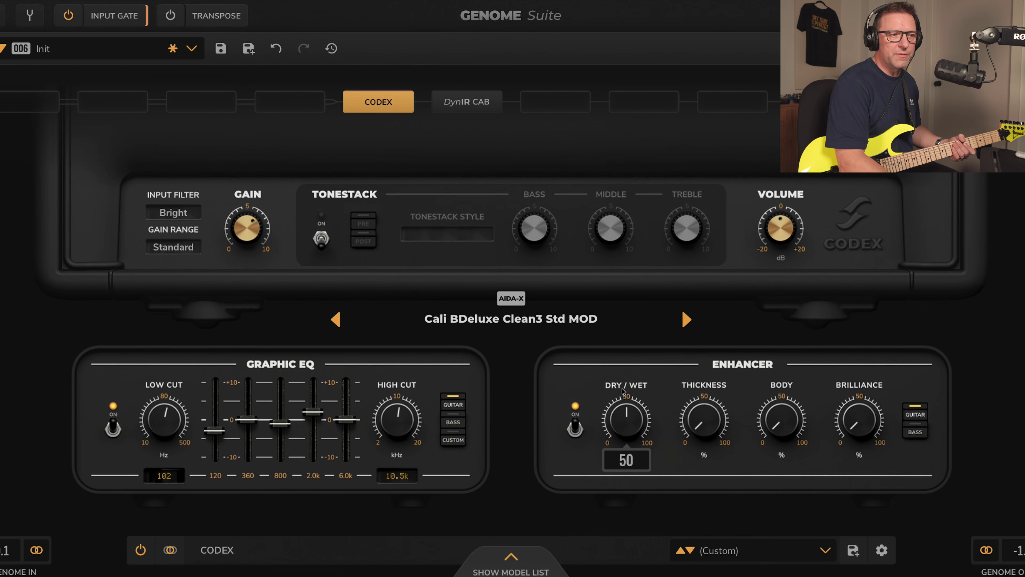
drag(624, 427, 595, 331)
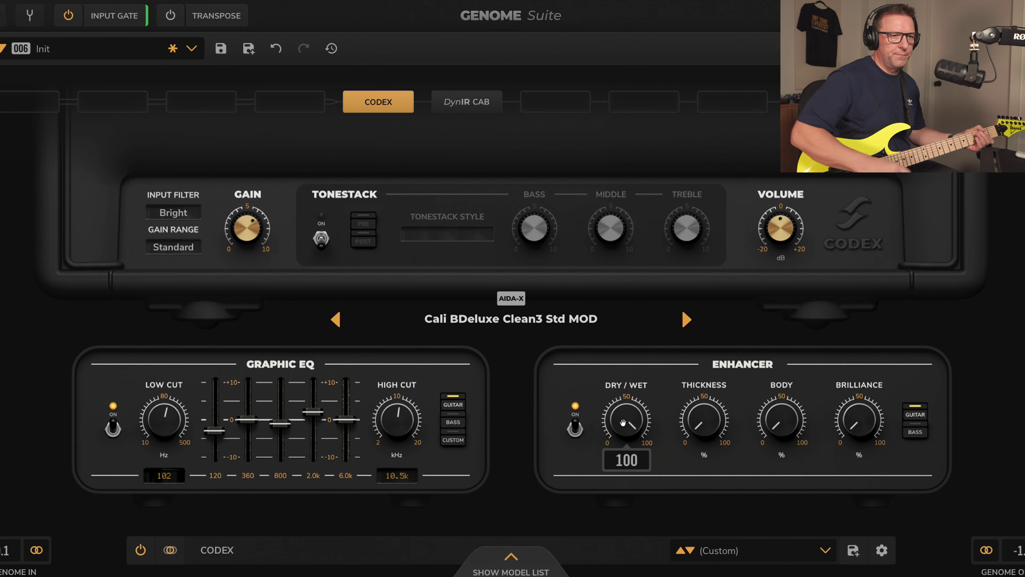
click(703, 427)
drag(703, 427, 698, 325)
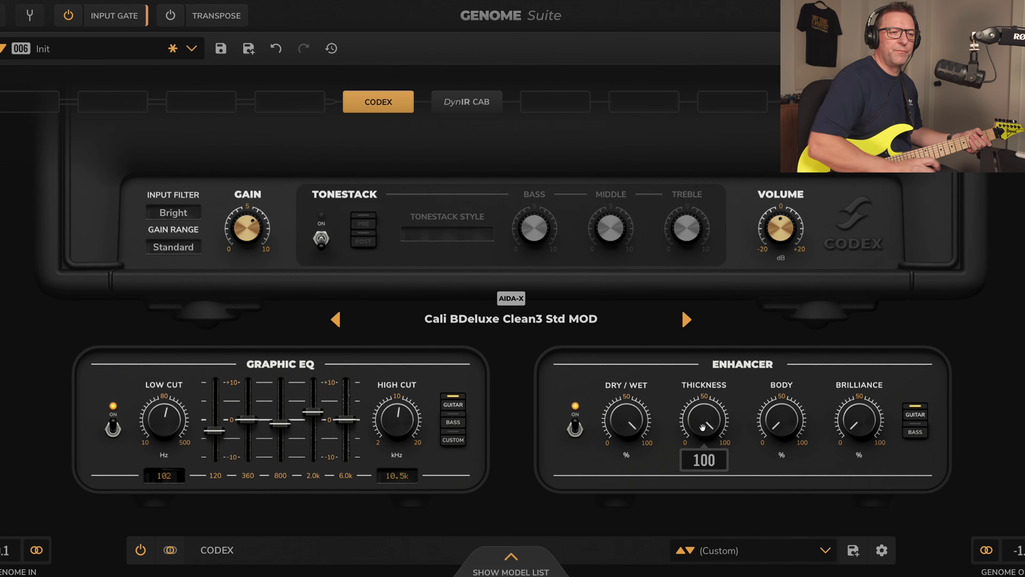
drag(778, 230, 776, 245)
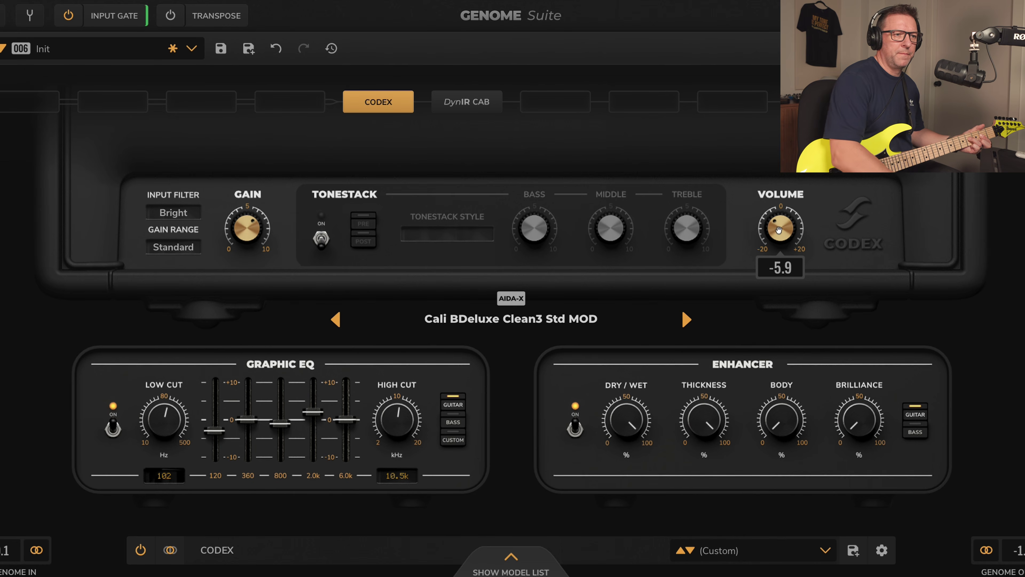
Lower the Enhancer's thickness to 50%, compare the sound with the Enhancer off and on, and reset thickness to 0%.
mouse_move(626, 412)
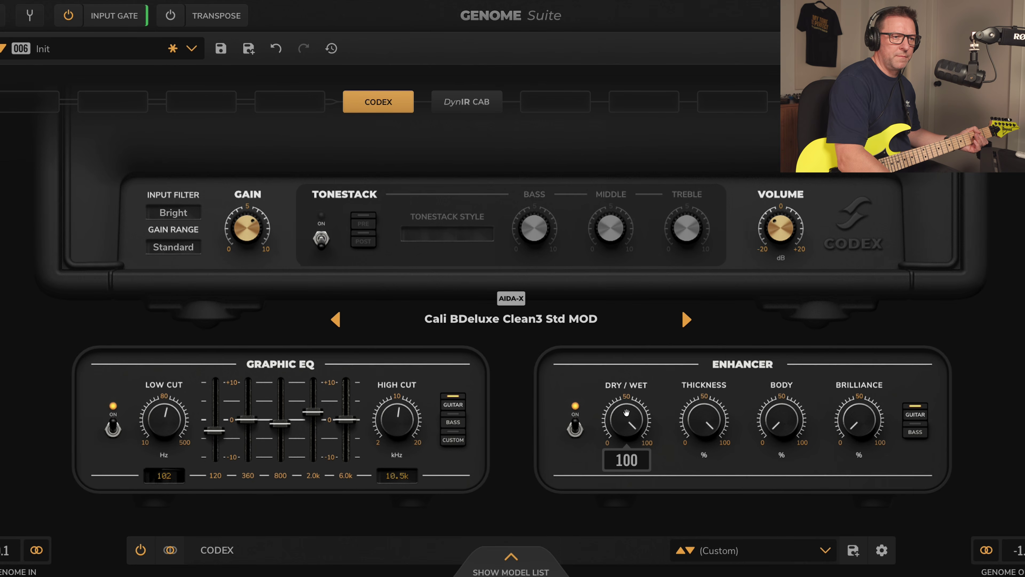
mouse_move(700, 420)
mouse_down()
mouse_move(696, 440)
mouse_move(698, 422)
mouse_up()
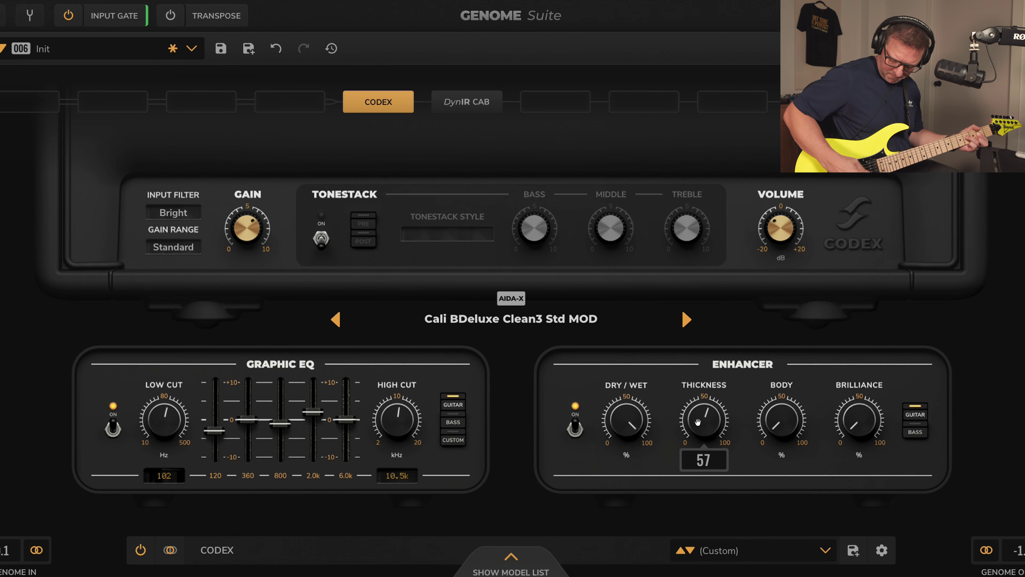
drag(698, 422, 698, 423)
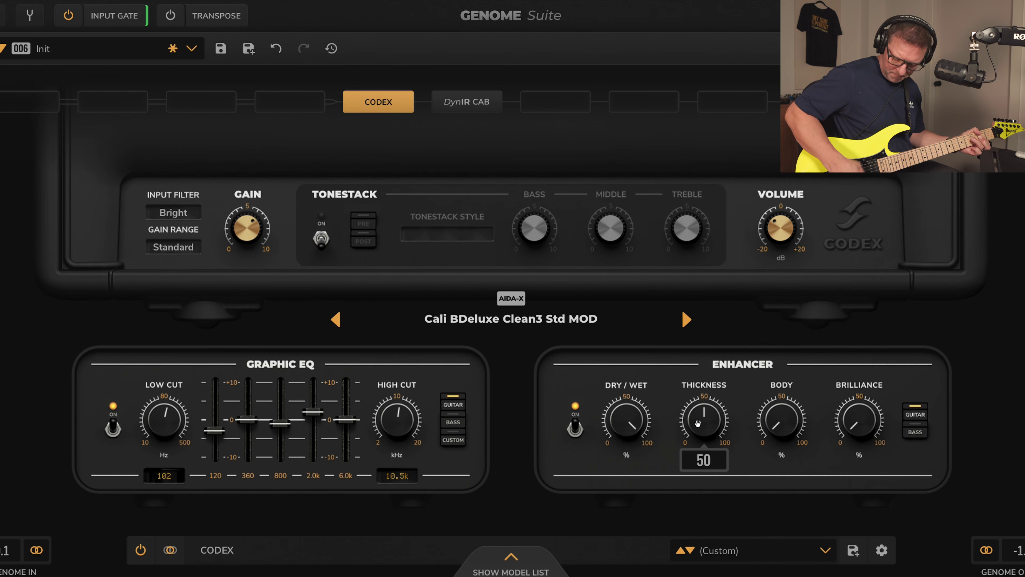
click(573, 430)
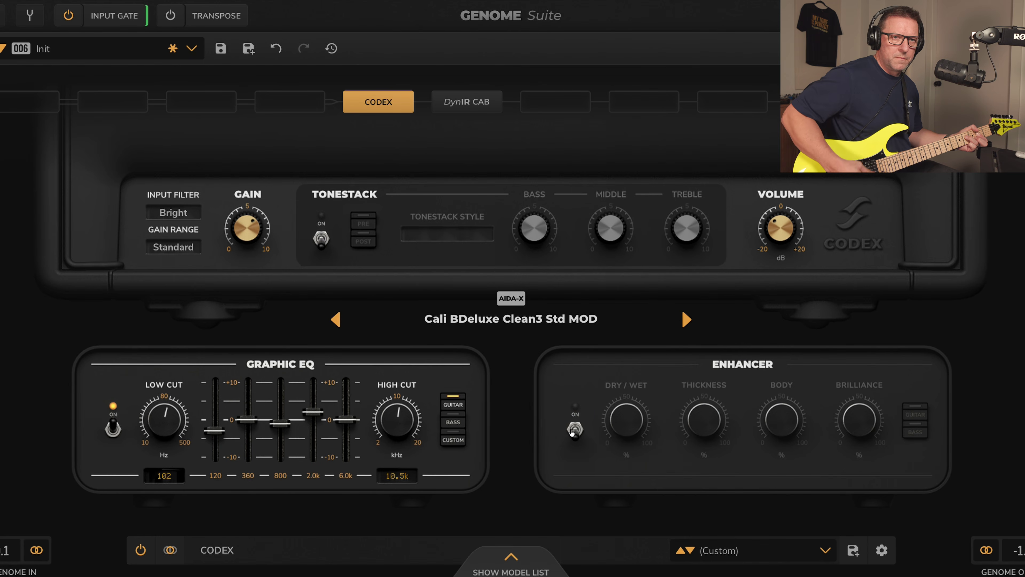
click(574, 430)
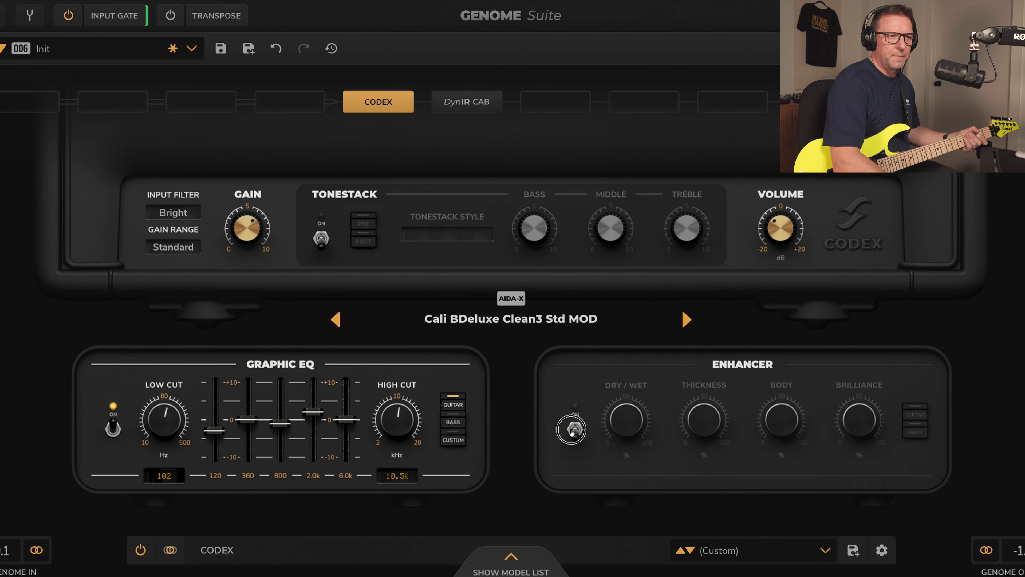
double_click(704, 420)
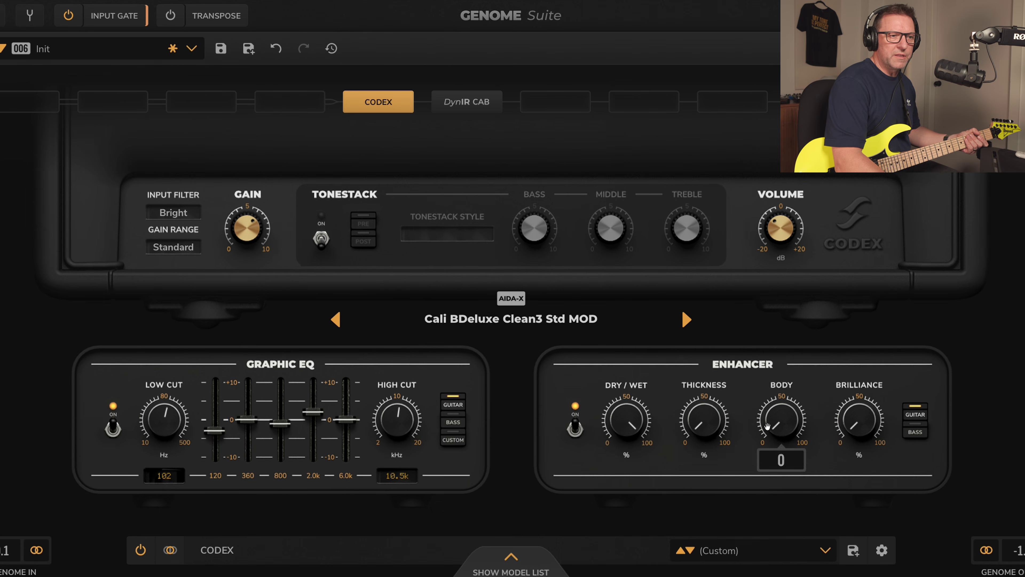
Try the Enhancer's body at 100%, 73% and lower, compare with the Enhancer off and on, and return body to 0%.
drag(778, 423, 761, 321)
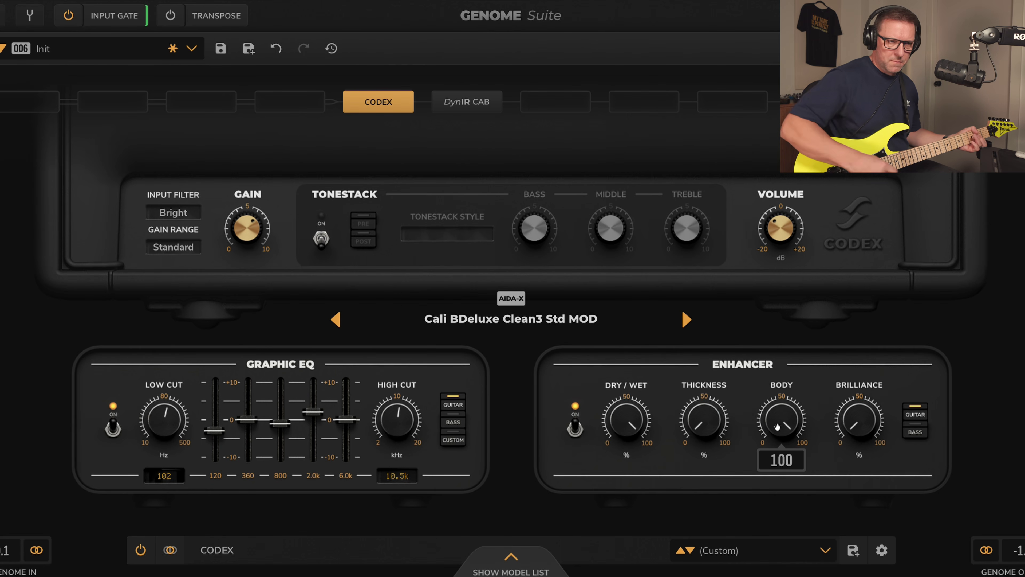
mouse_move(777, 427)
mouse_down()
mouse_move(778, 445)
mouse_move(778, 433)
mouse_up()
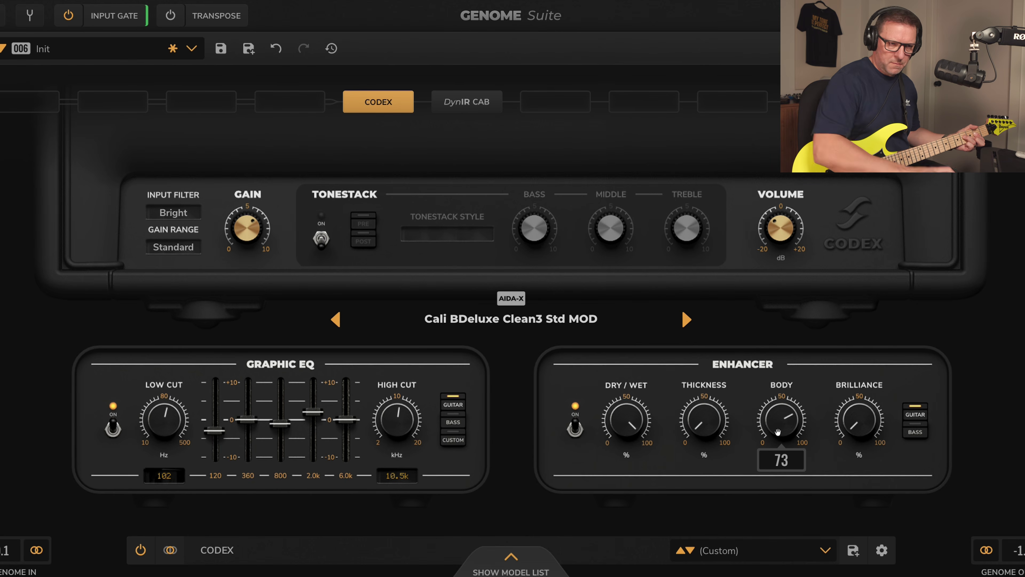
drag(780, 424, 782, 434)
click(575, 429)
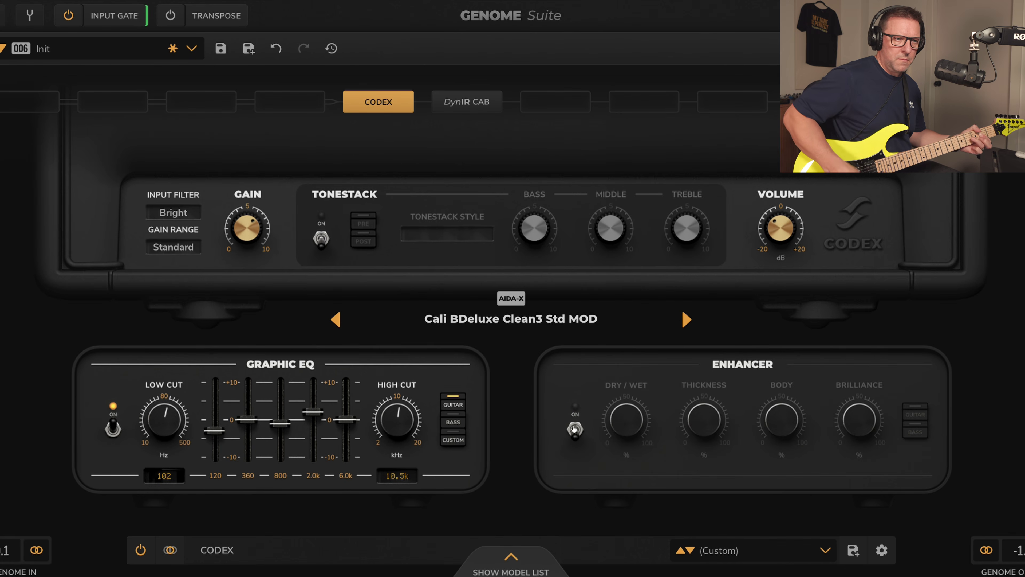
click(575, 429)
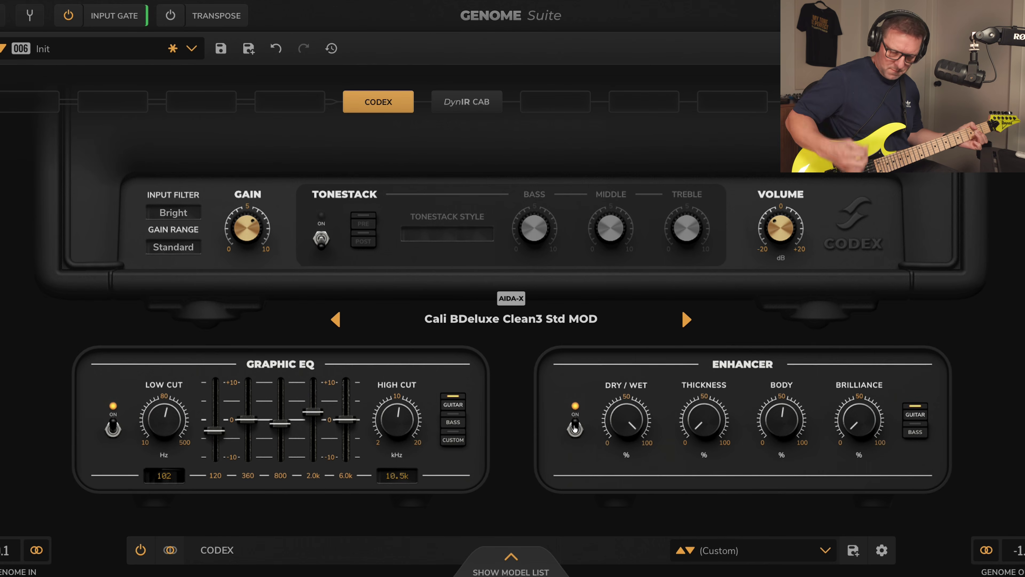
drag(781, 420, 782, 449)
Try the Enhancer's brilliance from 100% down to 23%, set body to 26%, and switch the Enhancer off for comparison.
drag(859, 421, 859, 421)
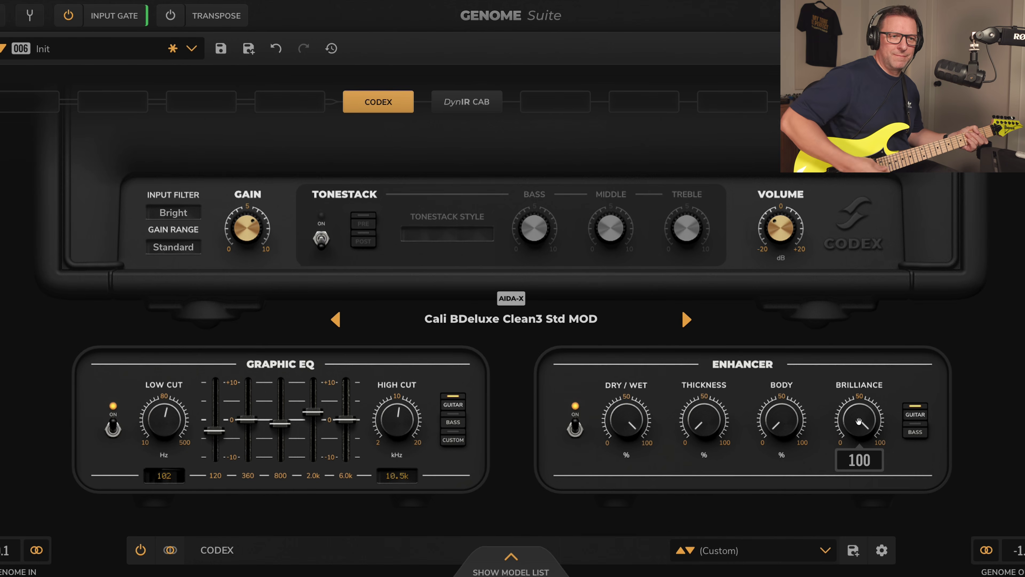
mouse_move(859, 421)
mouse_down()
mouse_move(858, 436)
mouse_move(859, 417)
mouse_up()
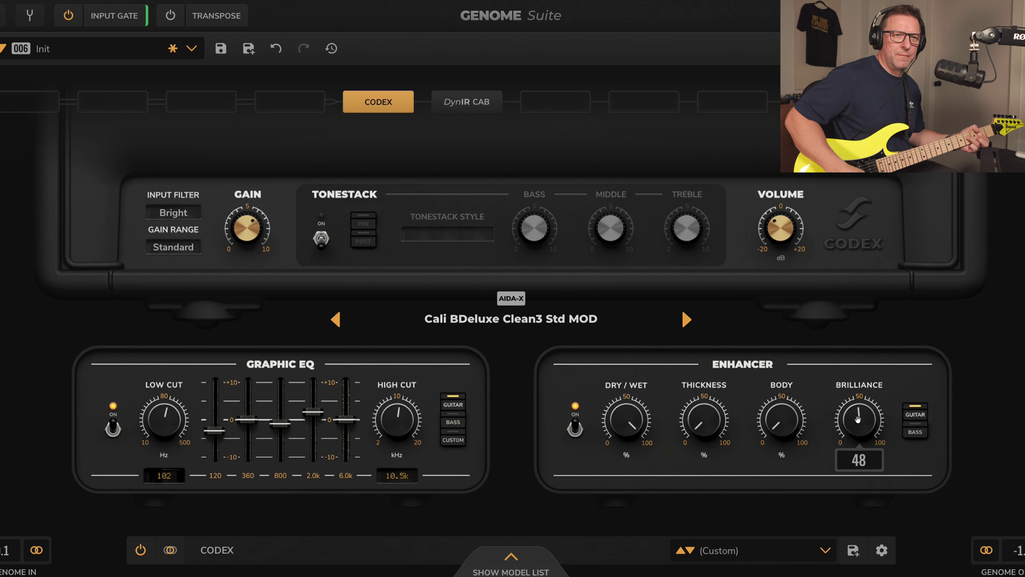
drag(858, 419, 857, 427)
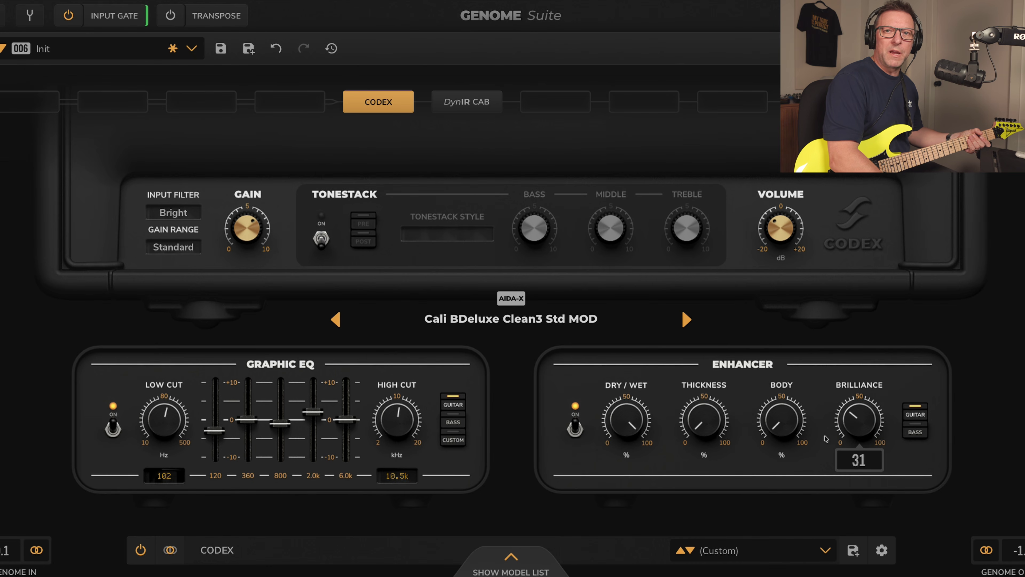
drag(850, 419, 849, 424)
drag(774, 428, 763, 405)
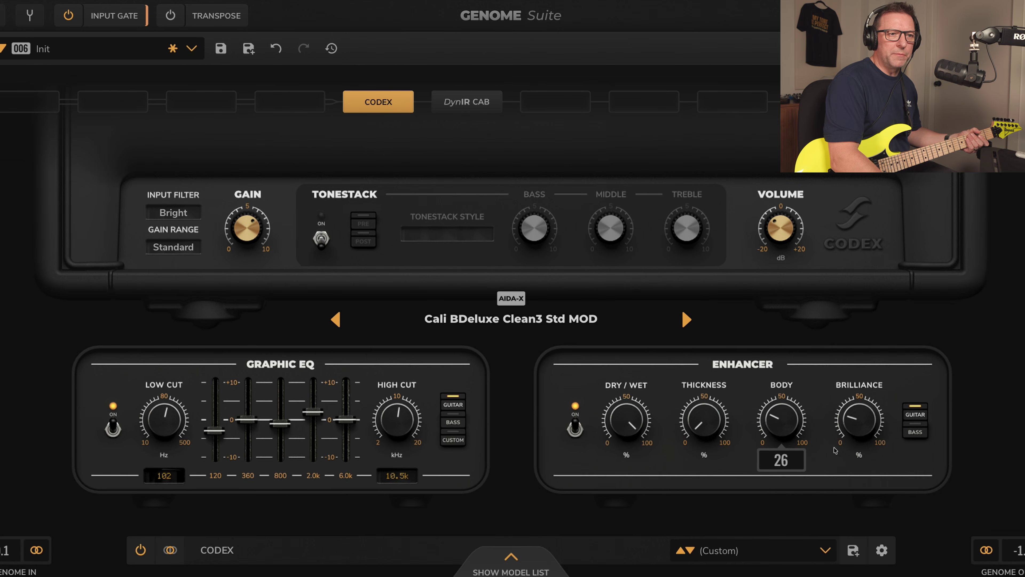
drag(851, 428, 854, 426)
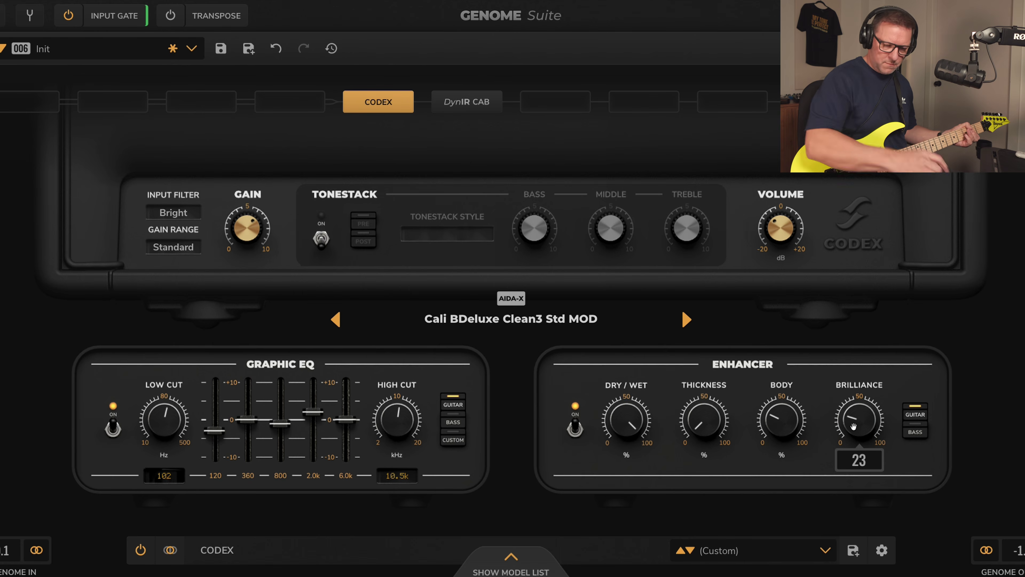
click(575, 429)
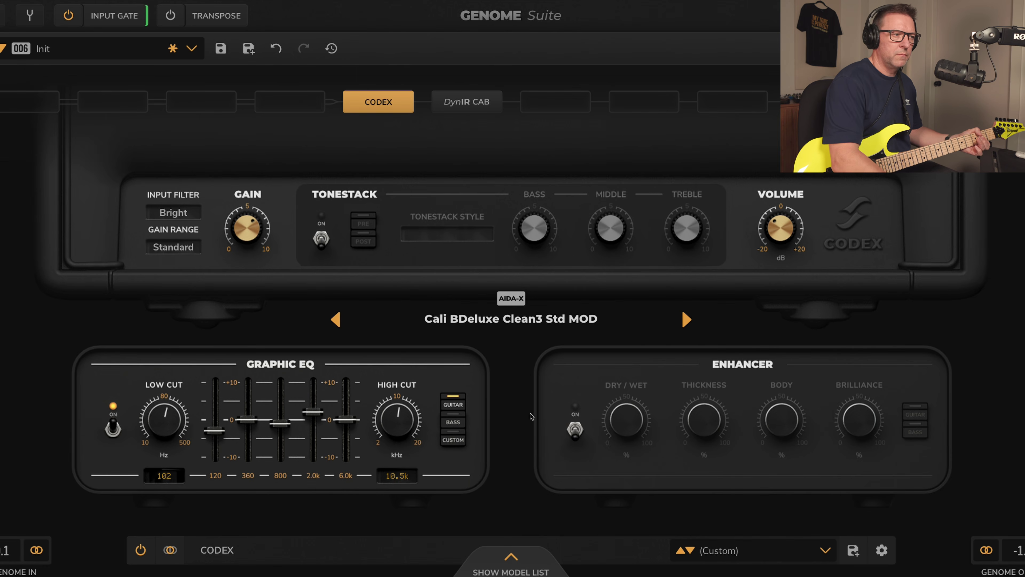
Switch the Graphic EQ off and the Enhancer on, set its dry/wet to 50%, and compare the sound with the Enhancer off and on.
click(109, 432)
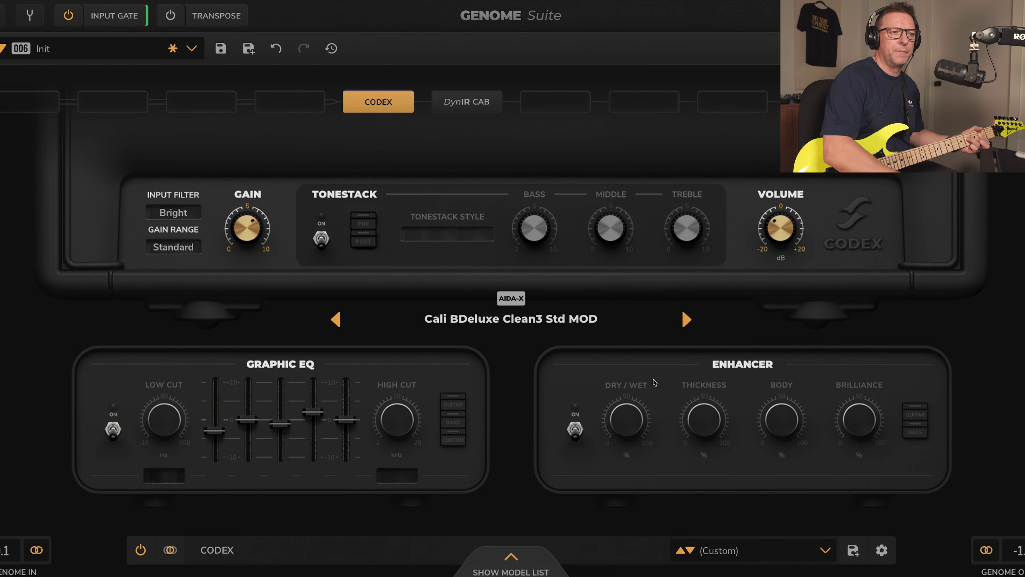
click(576, 429)
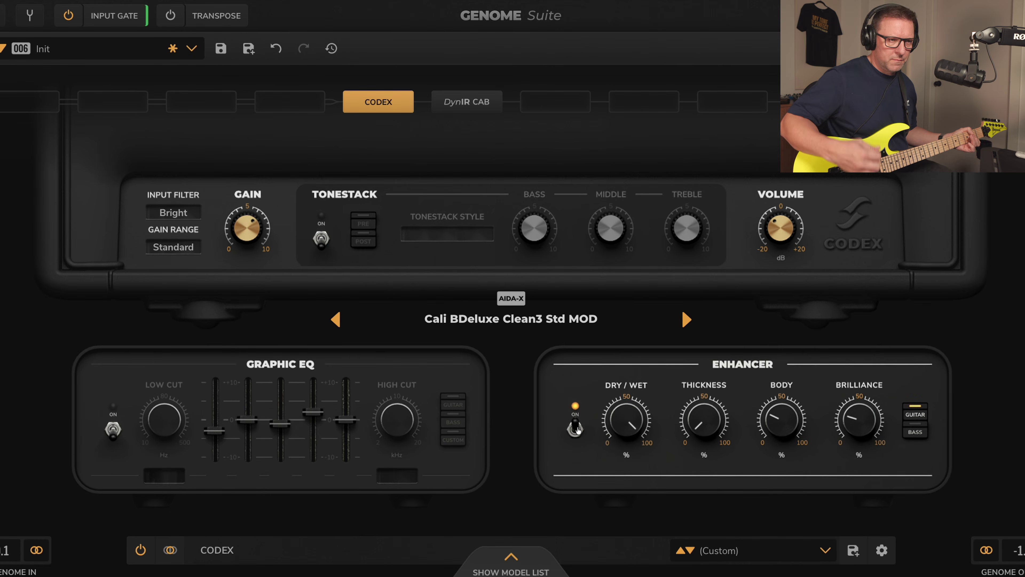
mouse_move(634, 458)
mouse_down()
mouse_move(624, 459)
mouse_move(624, 444)
mouse_move(625, 462)
mouse_up()
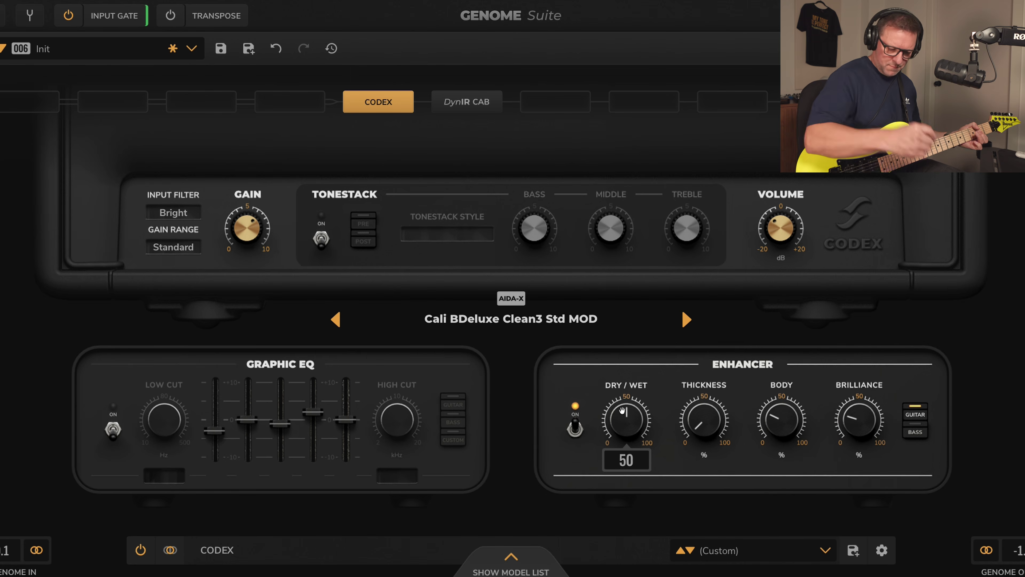
click(574, 427)
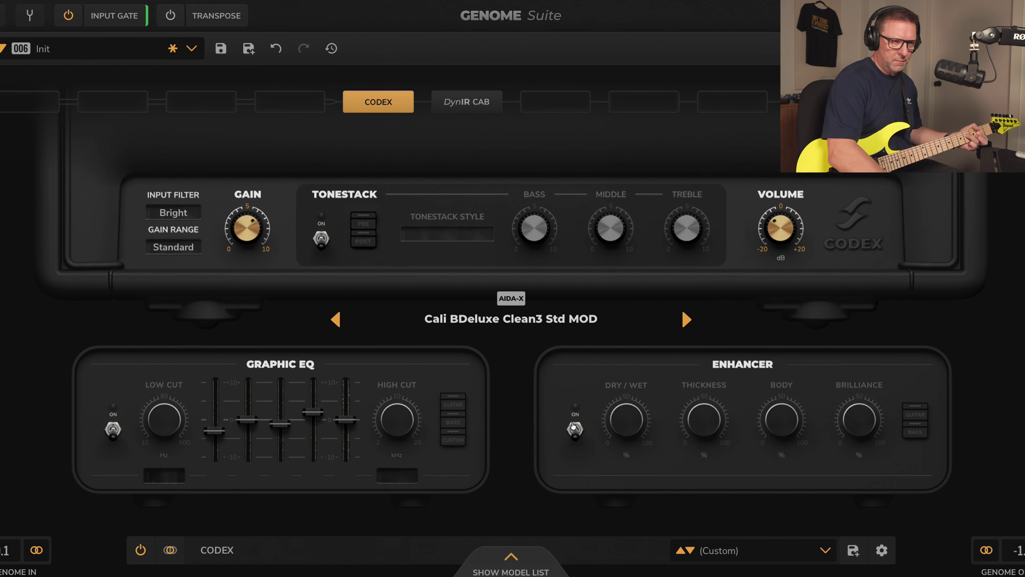
click(575, 428)
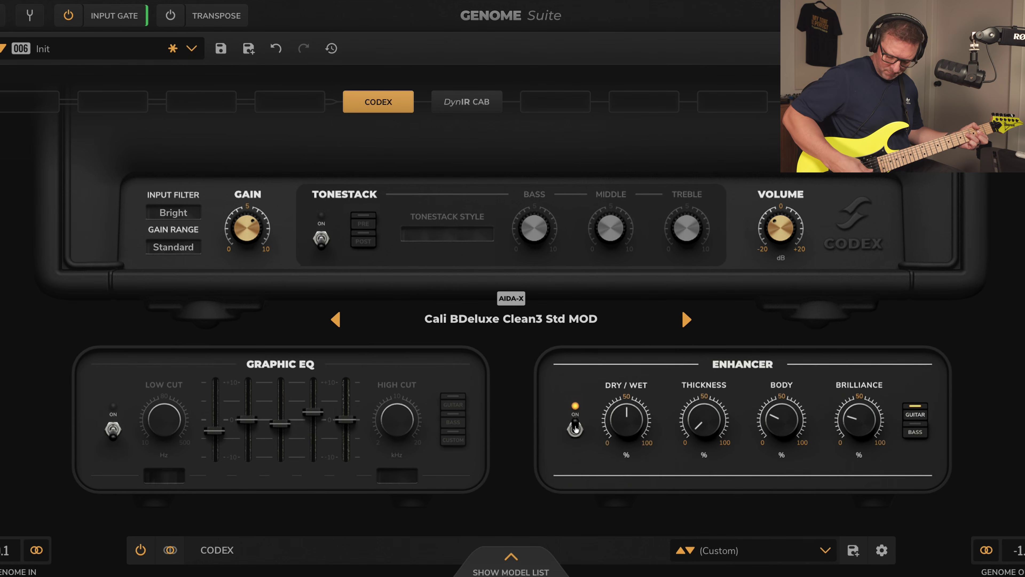
Raise the Enhancer's brilliance, set its body to 44%, and switch the Graphic EQ back on.
drag(859, 424, 859, 414)
drag(796, 428, 783, 418)
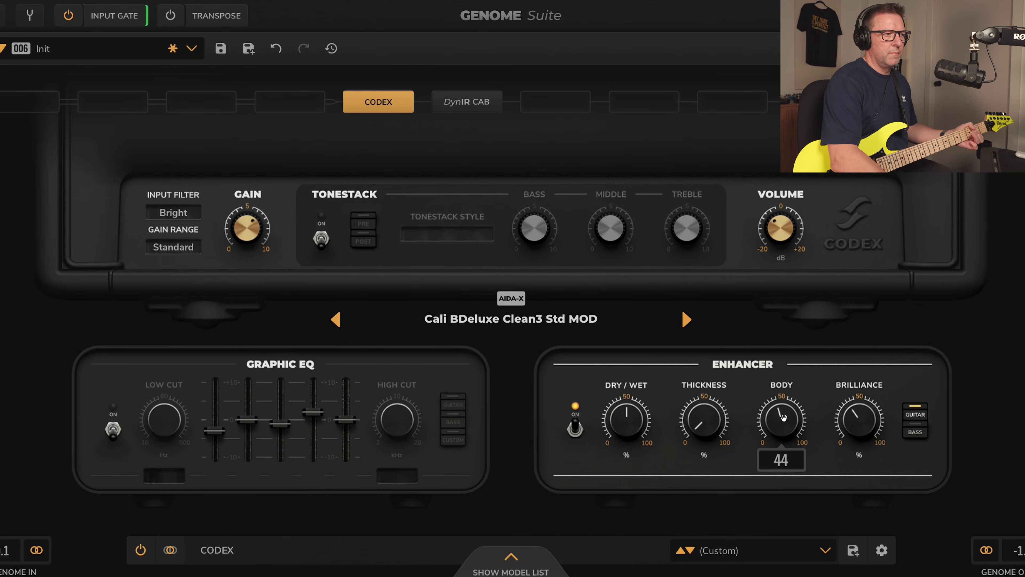
click(113, 429)
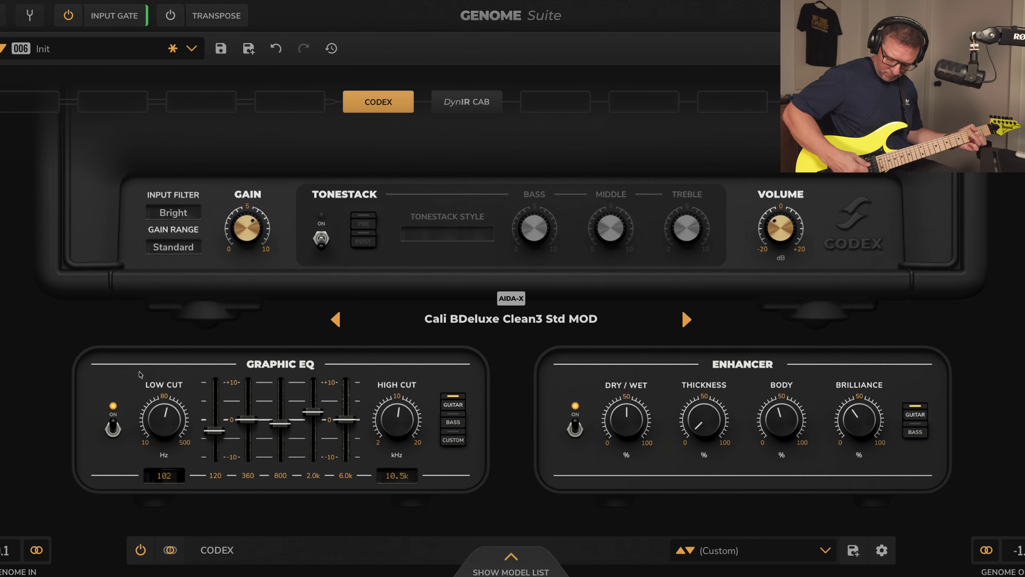
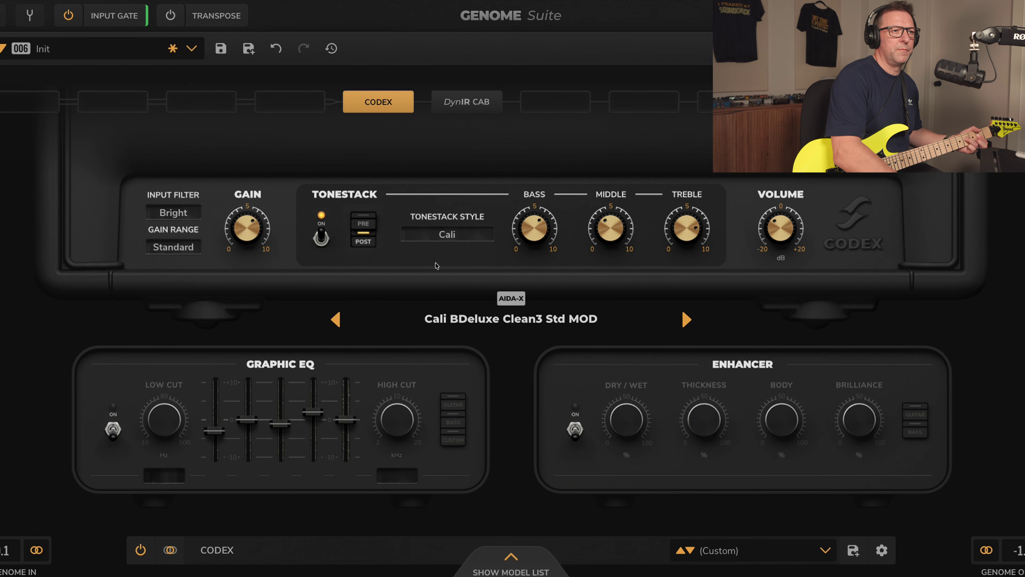
Audition the tonestack styles Luma MKII, Voice 30, Tanger 120 MKII, Lumberleaver 65 and Watt 103 Vint in turn.
click(455, 231)
click(459, 279)
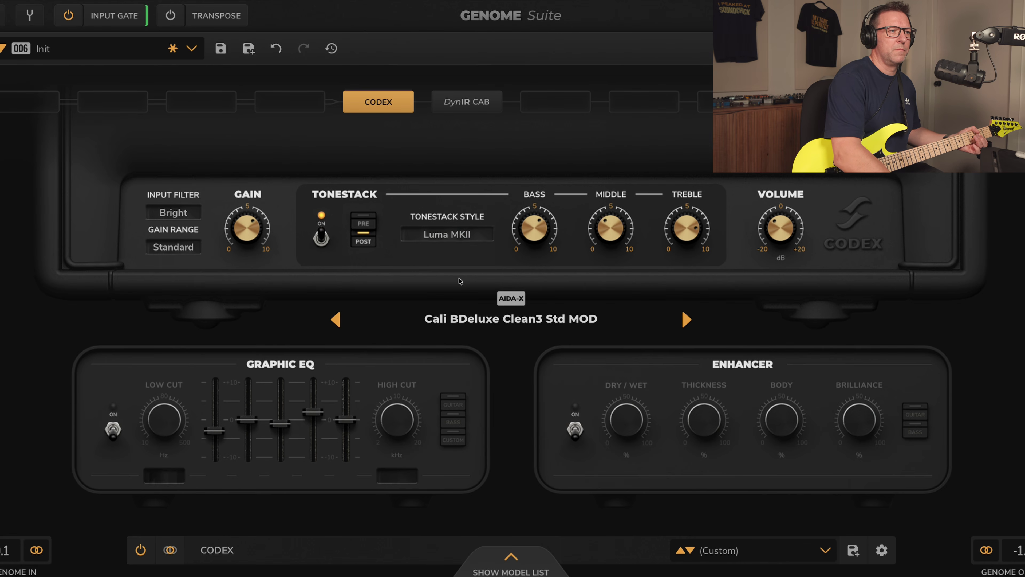
click(450, 236)
click(459, 297)
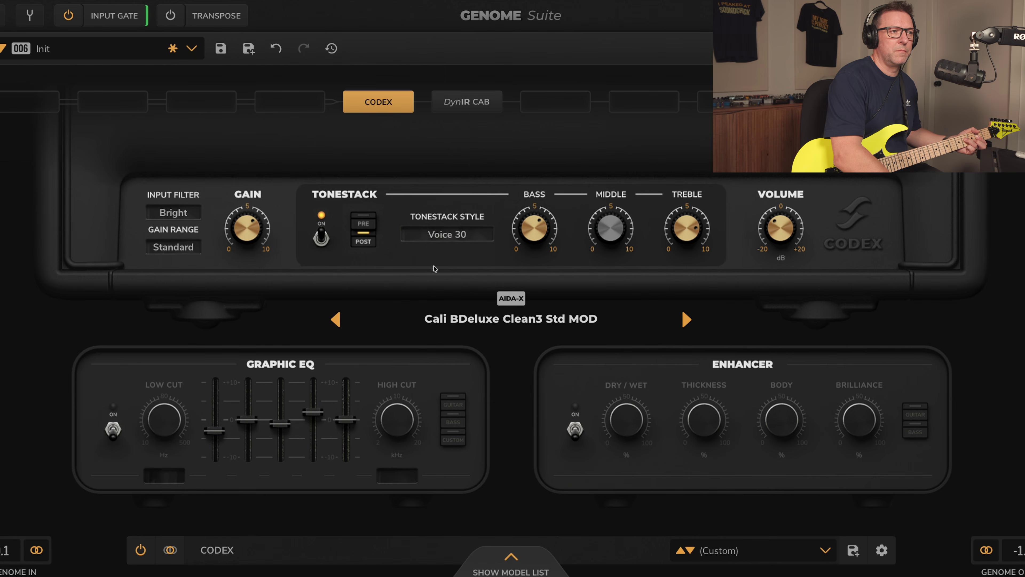
click(448, 232)
click(455, 328)
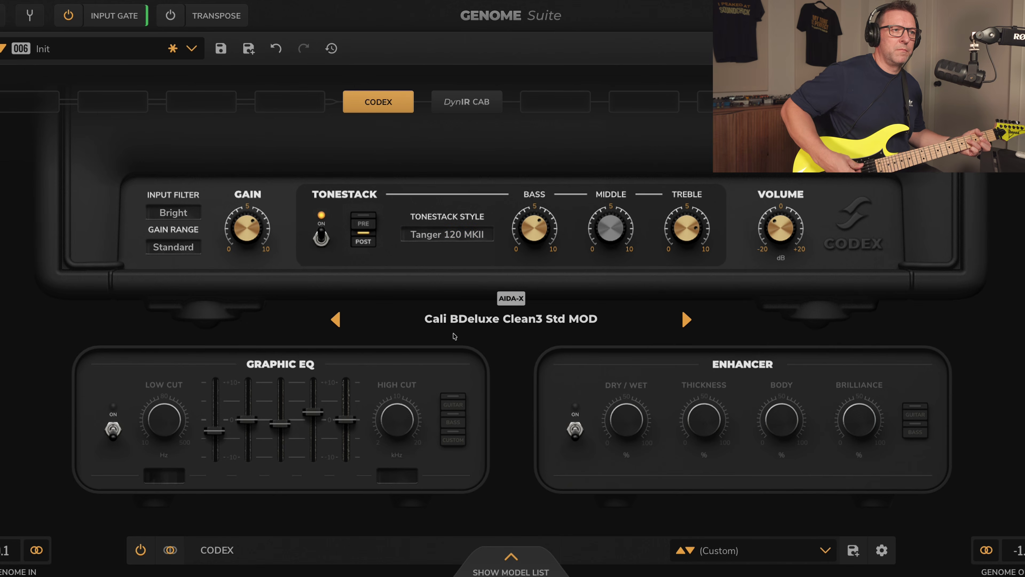
click(423, 243)
click(455, 357)
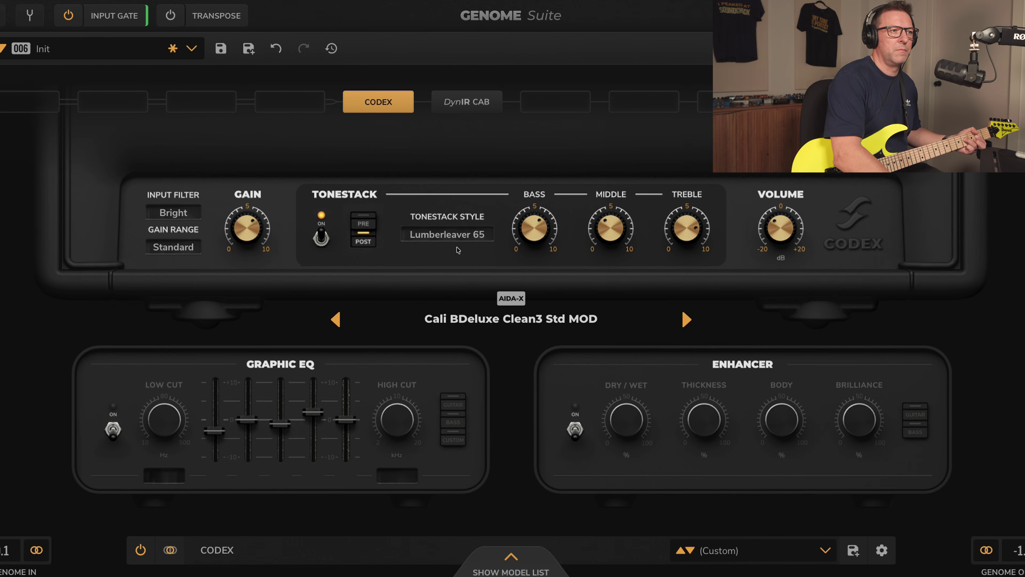
click(457, 236)
click(458, 372)
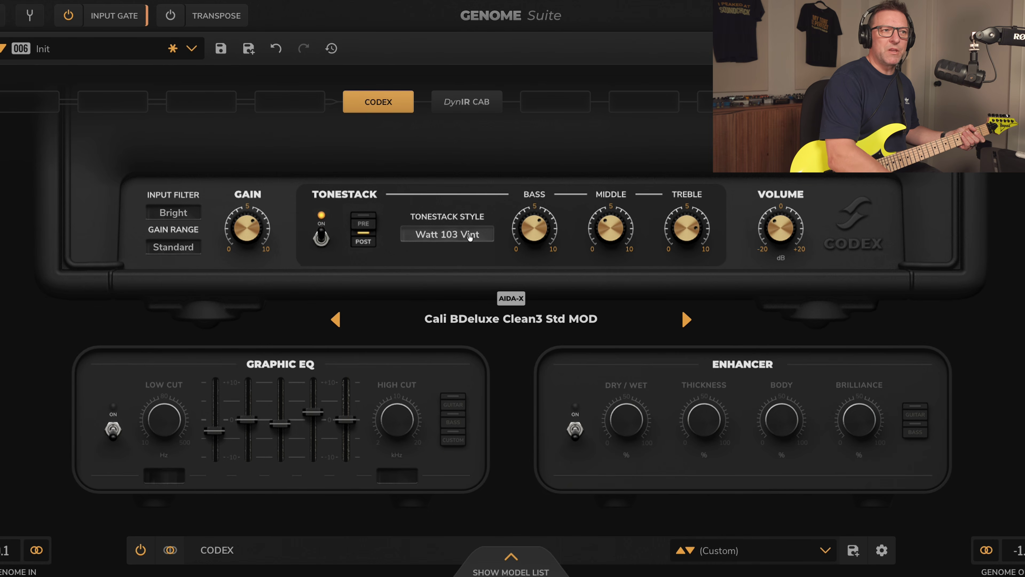
Set the tonestack's bass, middle and treble to about 5.
drag(691, 230, 692, 225)
drag(529, 232, 528, 242)
drag(606, 219, 605, 213)
drag(692, 226, 689, 246)
Try the Cali and Voice 30 tonestack styles with the tone controls at their middle settings.
click(448, 234)
click(460, 260)
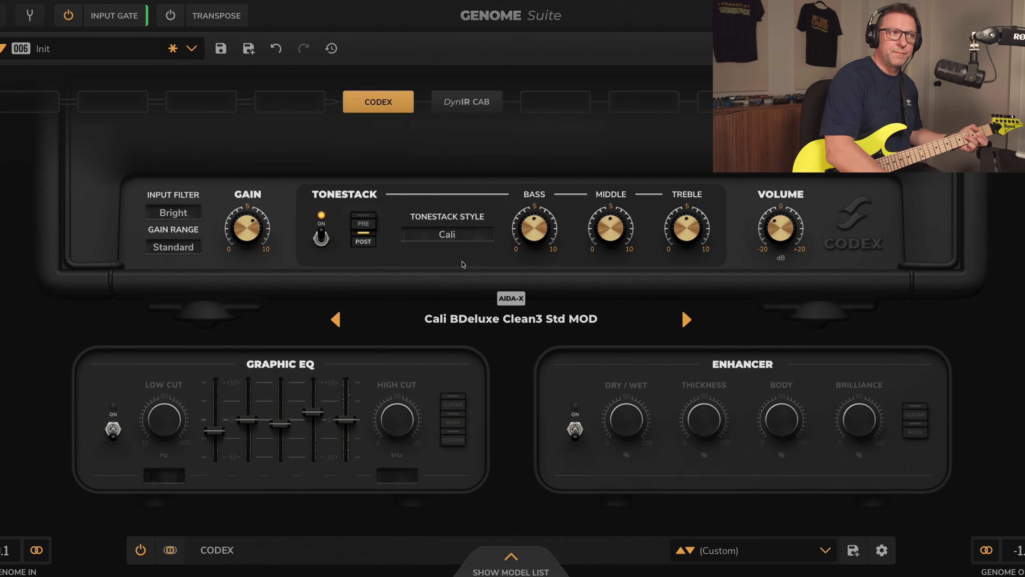
click(452, 235)
click(455, 310)
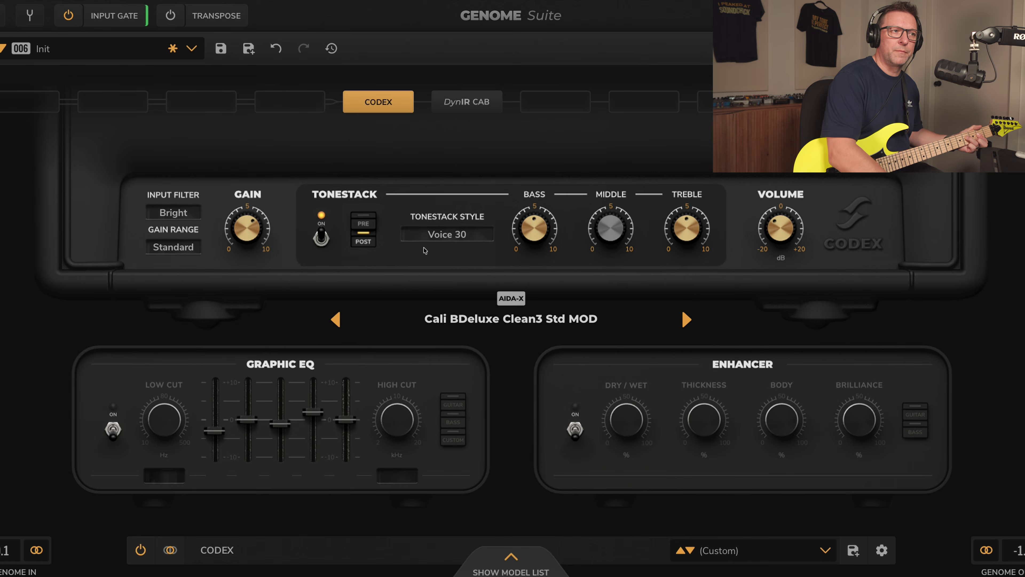
Select the Lumberleaver 65 tonestack style and switch the Graphic EQ and Enhancer on.
click(447, 233)
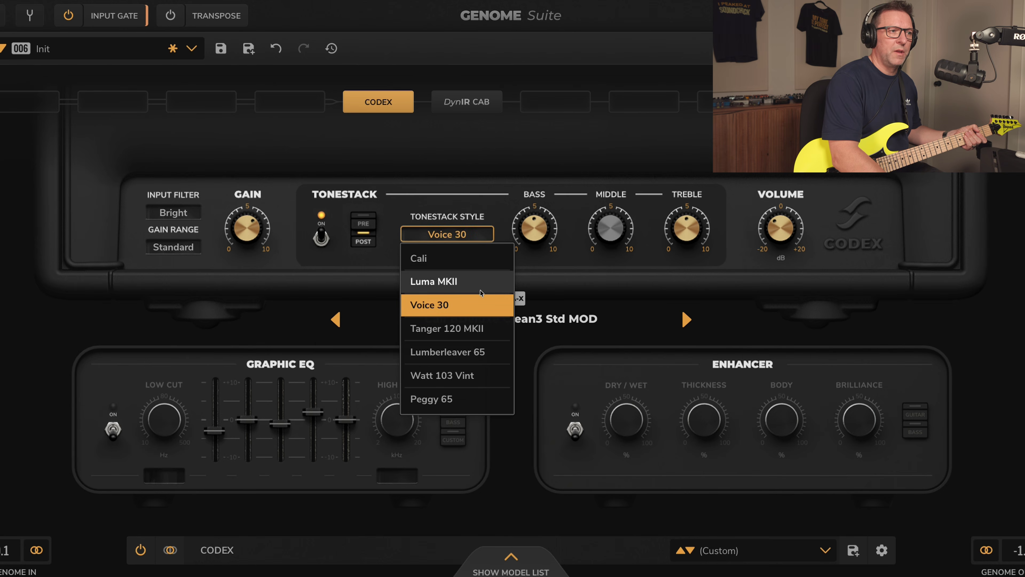
click(464, 355)
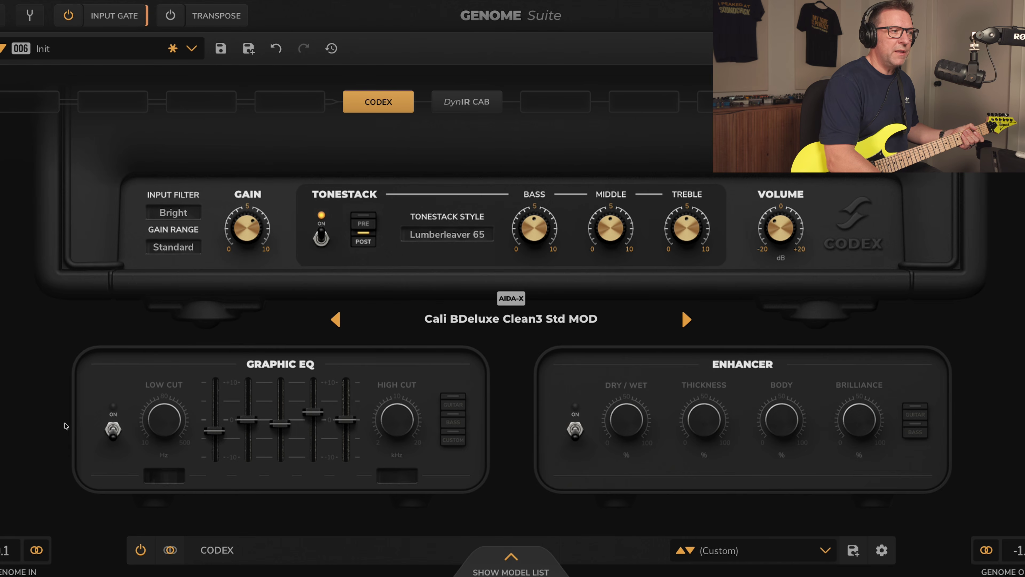
click(113, 429)
click(576, 429)
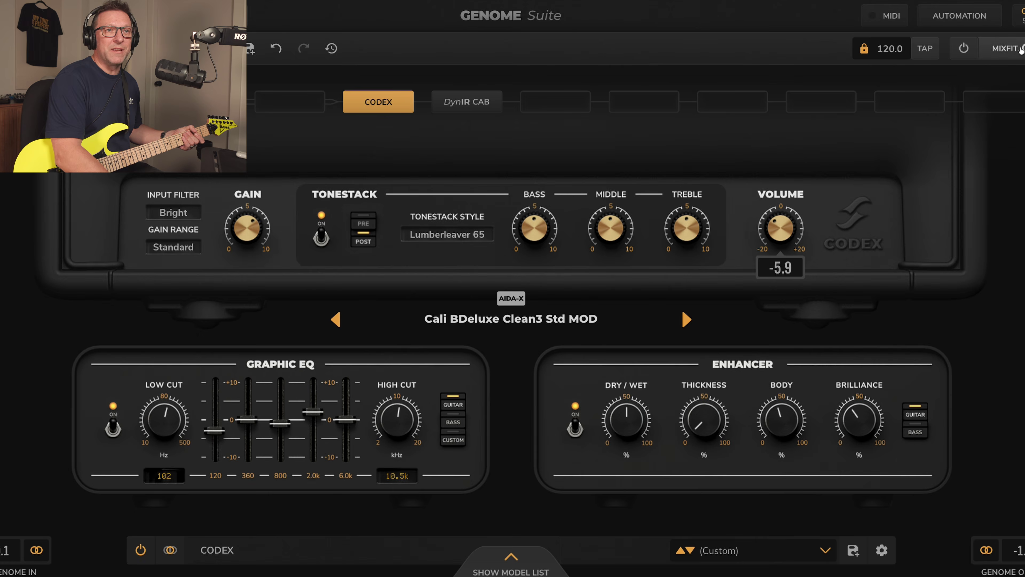
Enable MixFit, try its Character at -5.0 and 5.0, and set it to -1.0.
click(1012, 51)
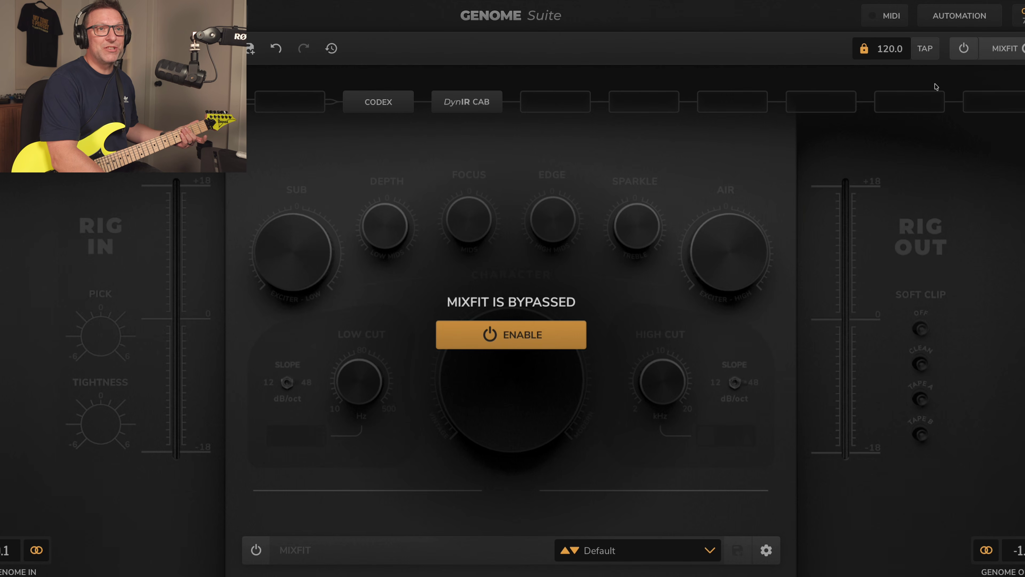
click(963, 49)
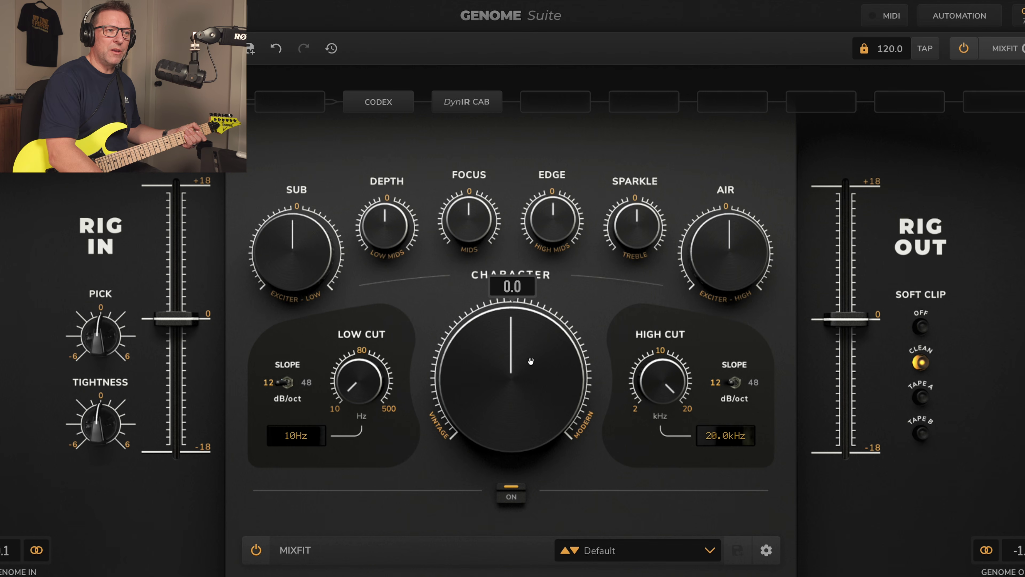
drag(537, 352, 506, 411)
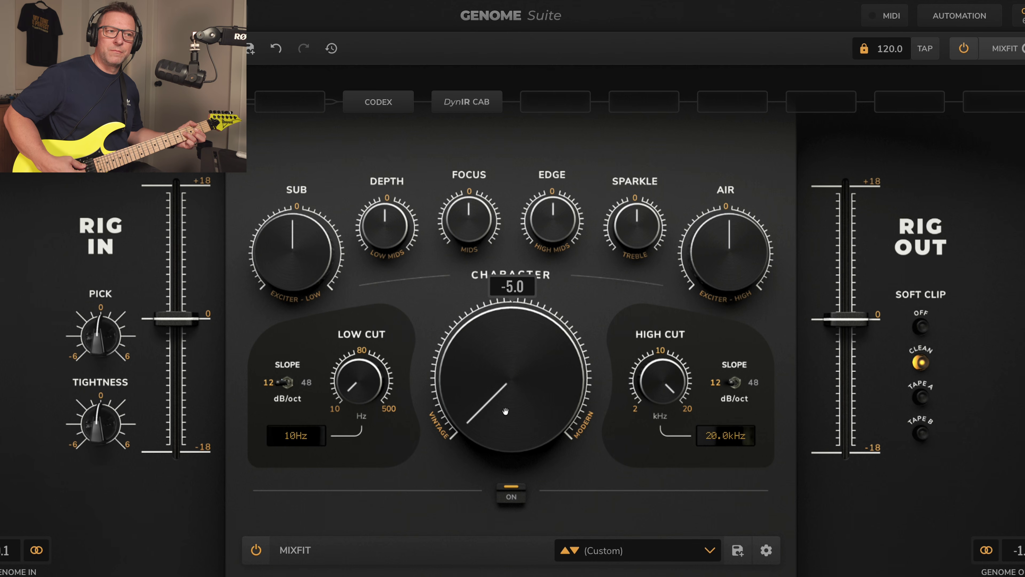
drag(505, 411, 507, 385)
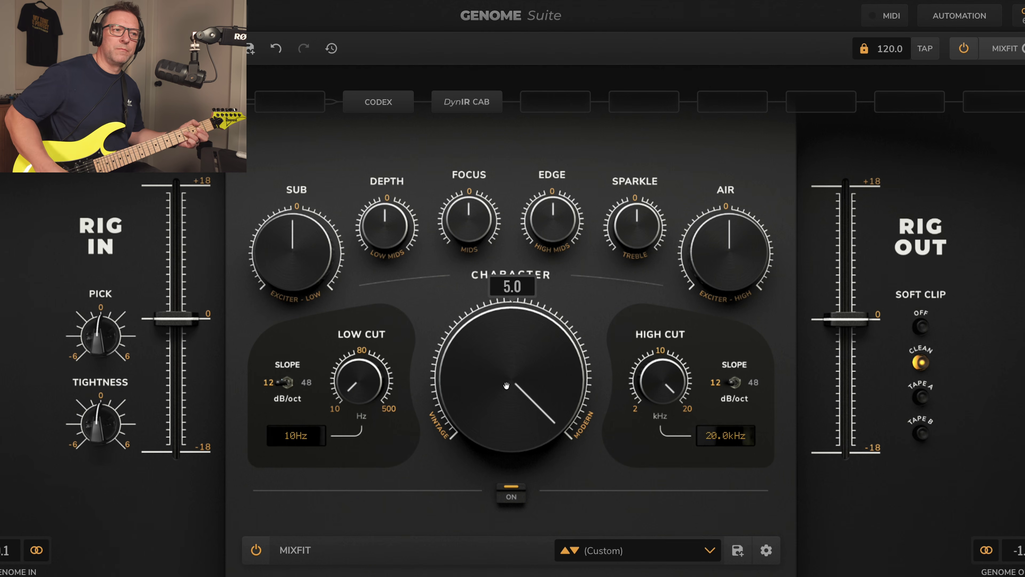
scroll(483, 371, down, 6)
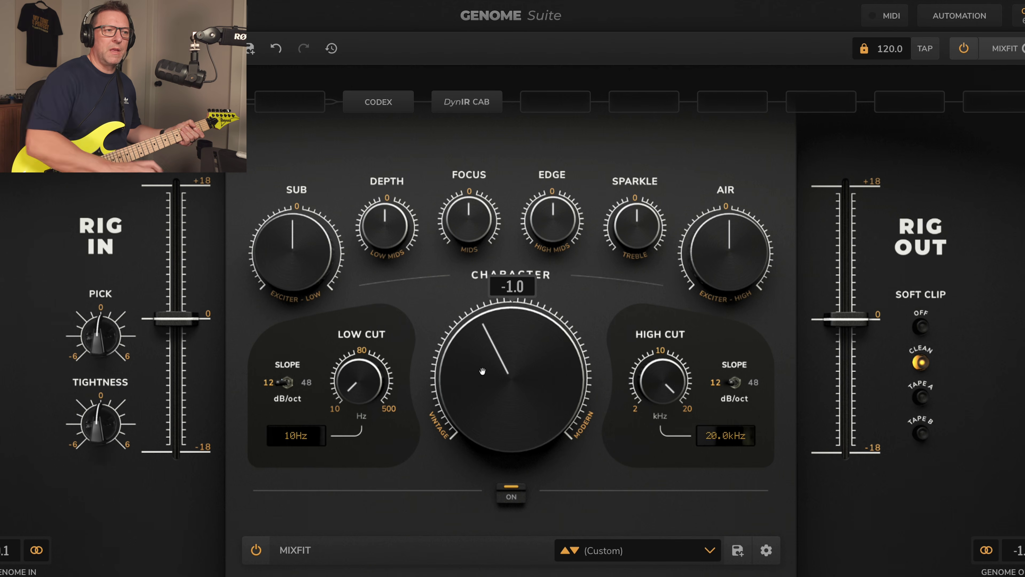
Try MixFit's Tape A soft clip, select Tape B, and bypass MixFit.
click(920, 397)
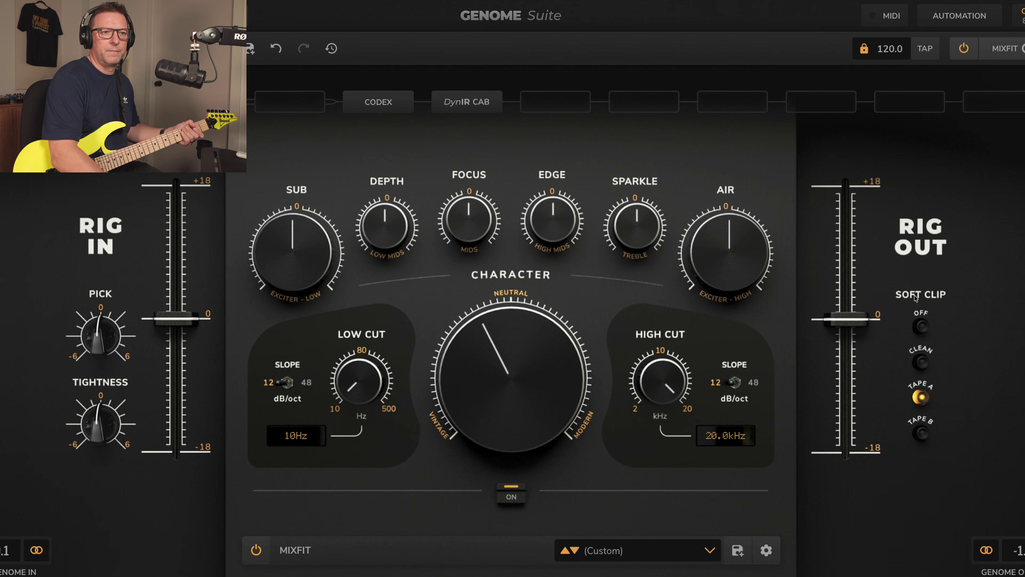
click(921, 432)
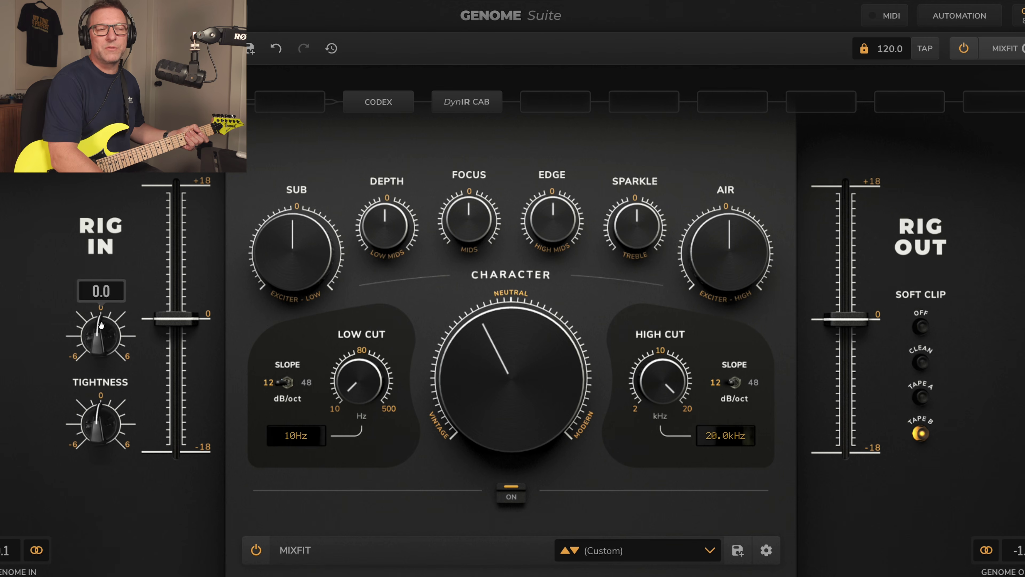
click(964, 48)
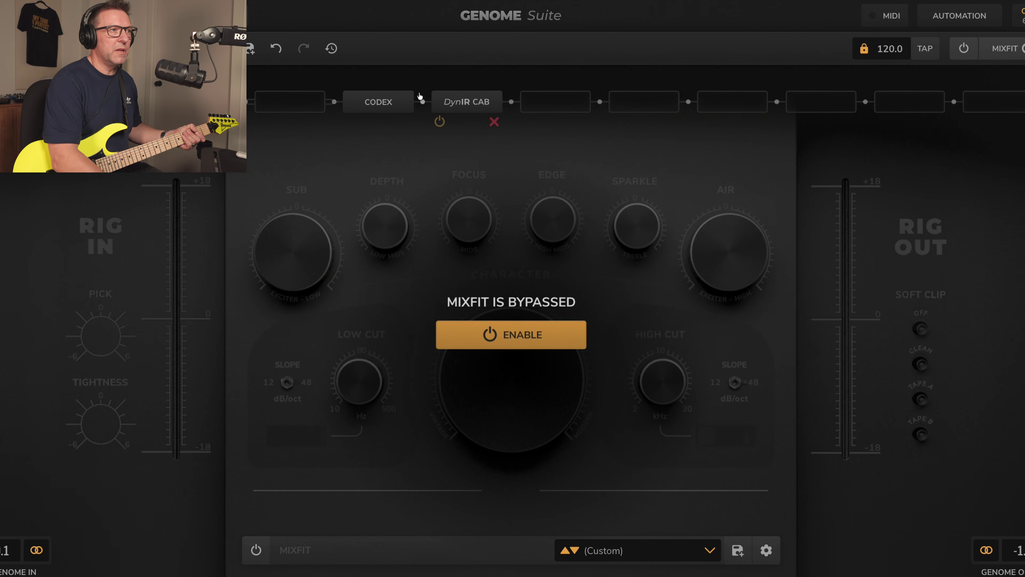
In the DynIR cab, change mic B to Cnd 87 and set its distance to 24% and axis to 31%.
click(380, 102)
click(467, 102)
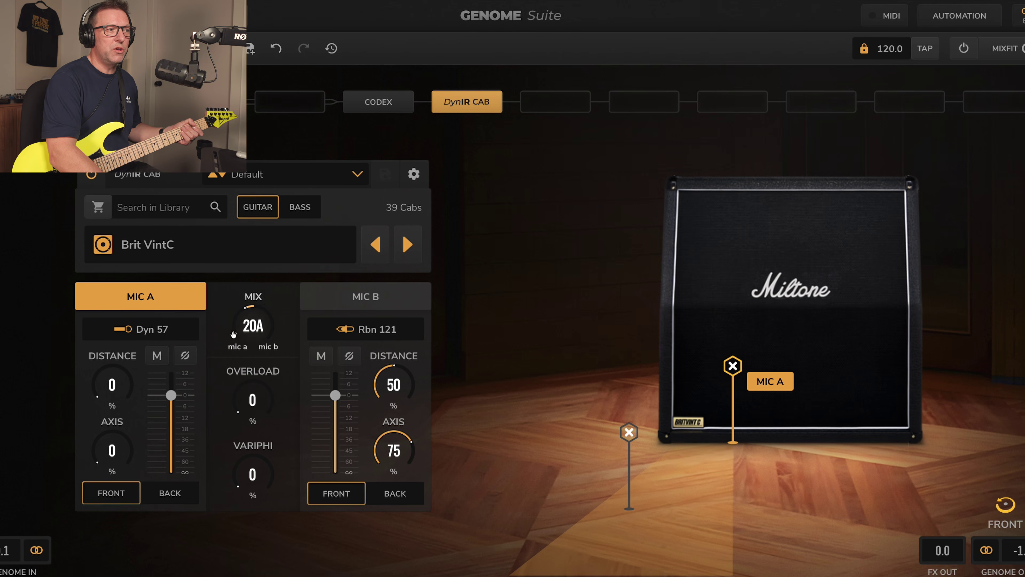
click(356, 329)
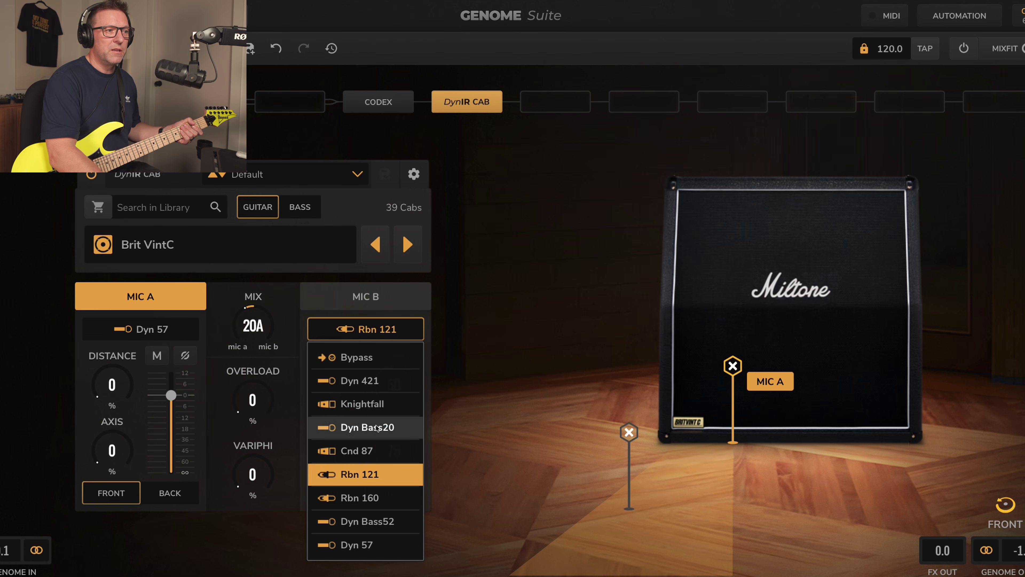
click(370, 448)
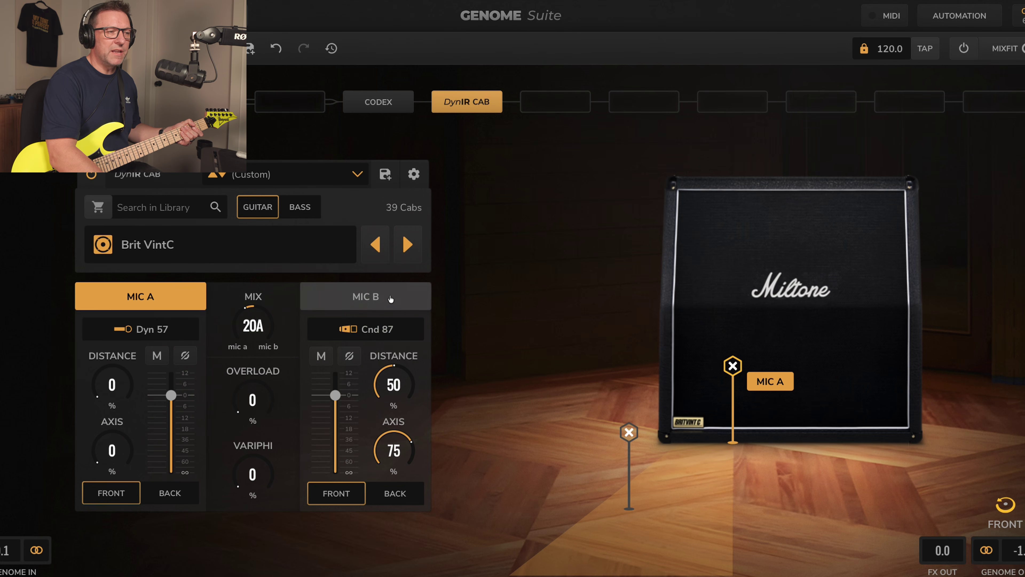
click(379, 298)
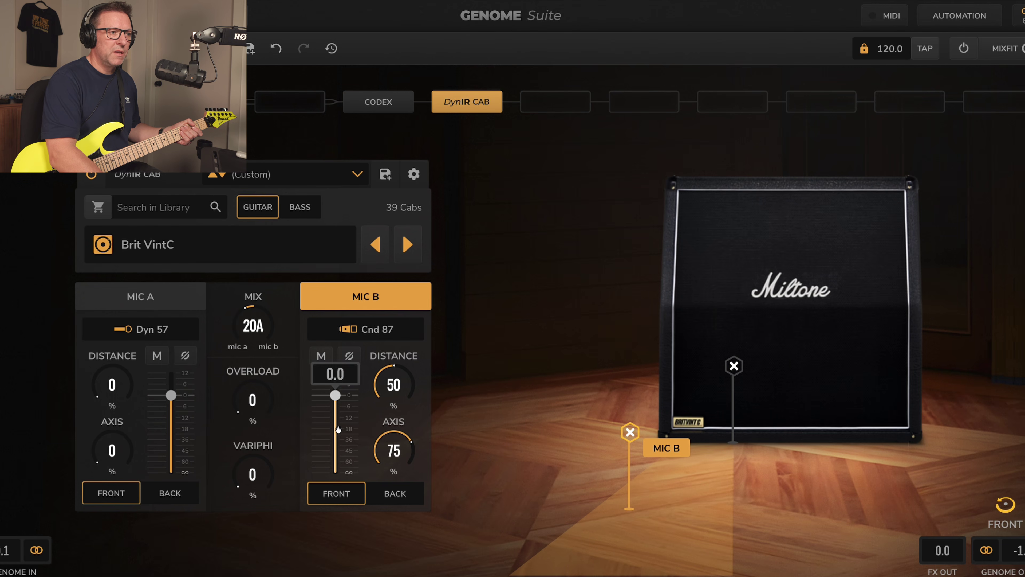
drag(398, 401, 387, 445)
Audition the cab's mic mix at 100B and 100A, set mic A's axis to 20%, and blend the mix to 31B.
drag(250, 326, 249, 310)
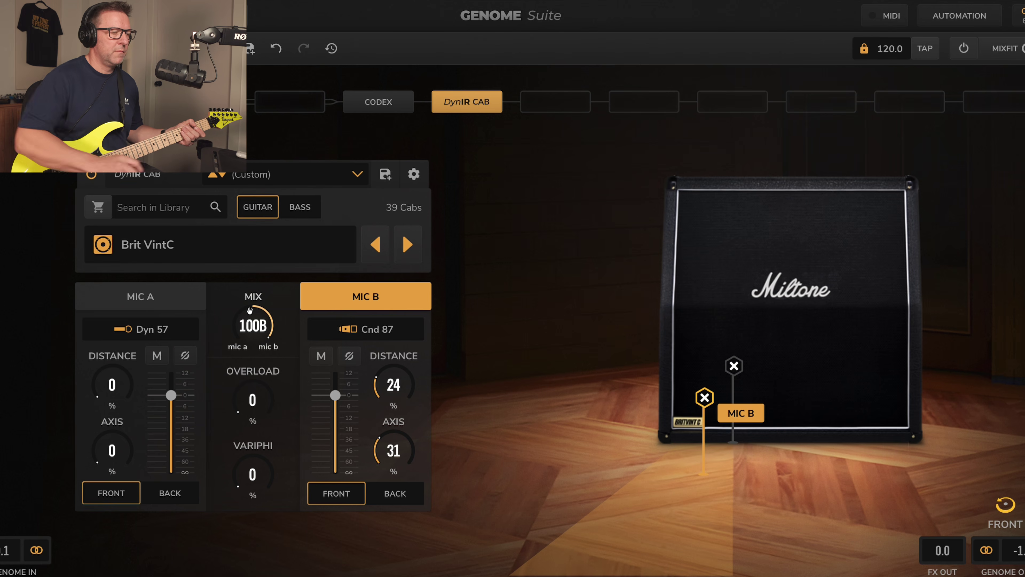
drag(249, 310, 251, 315)
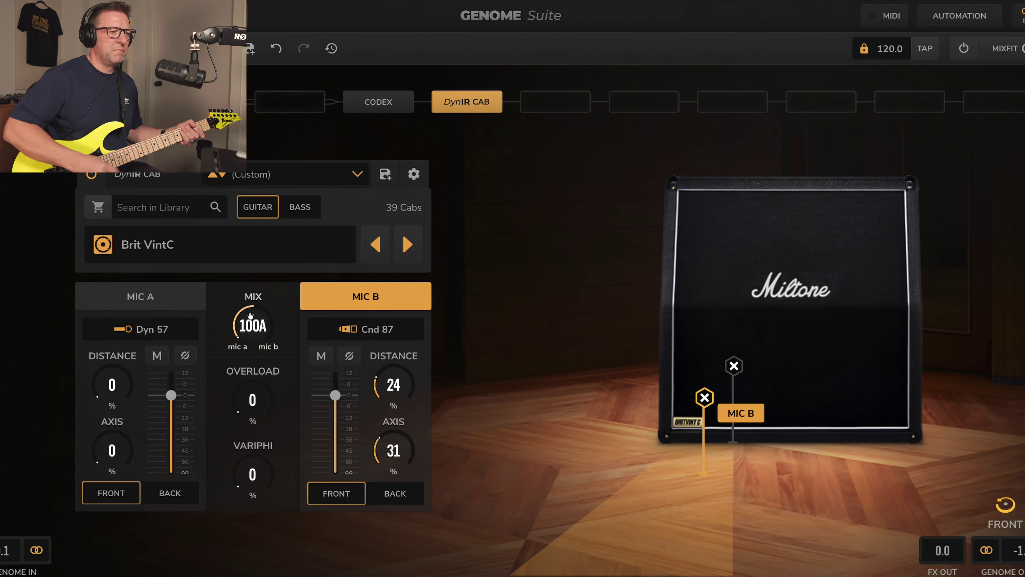
drag(102, 454, 101, 441)
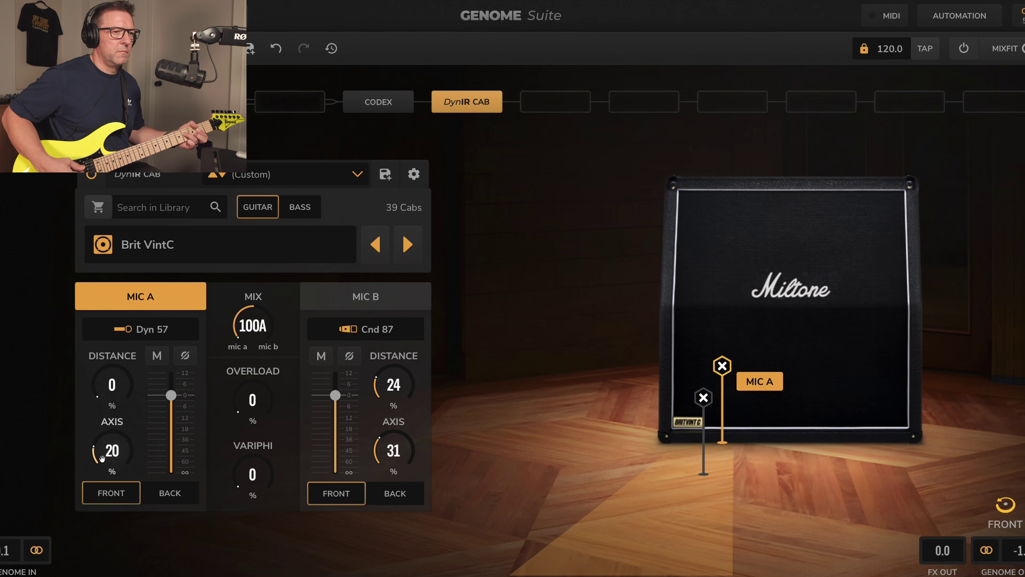
drag(253, 325, 246, 279)
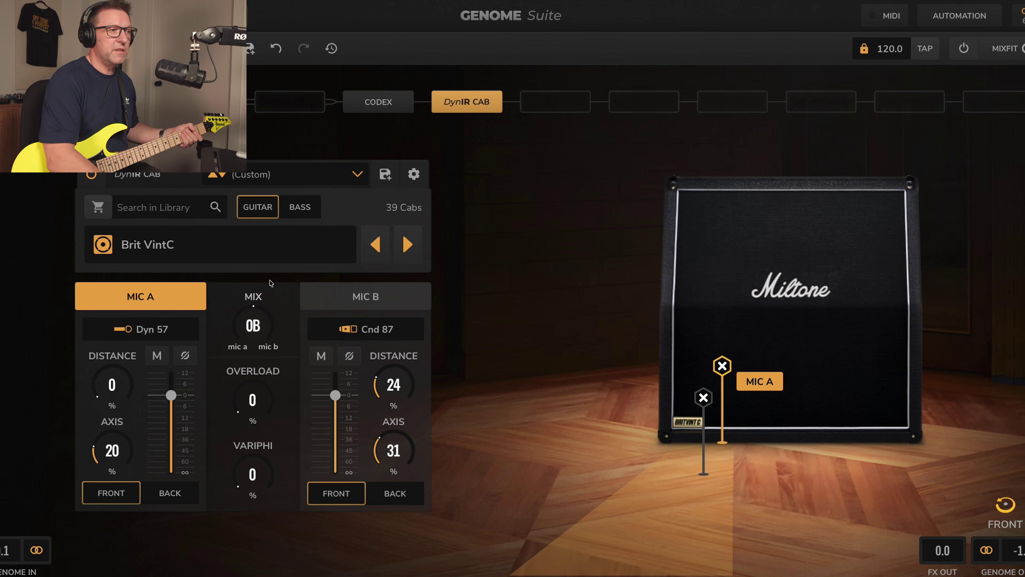
scroll(250, 321, up, 5)
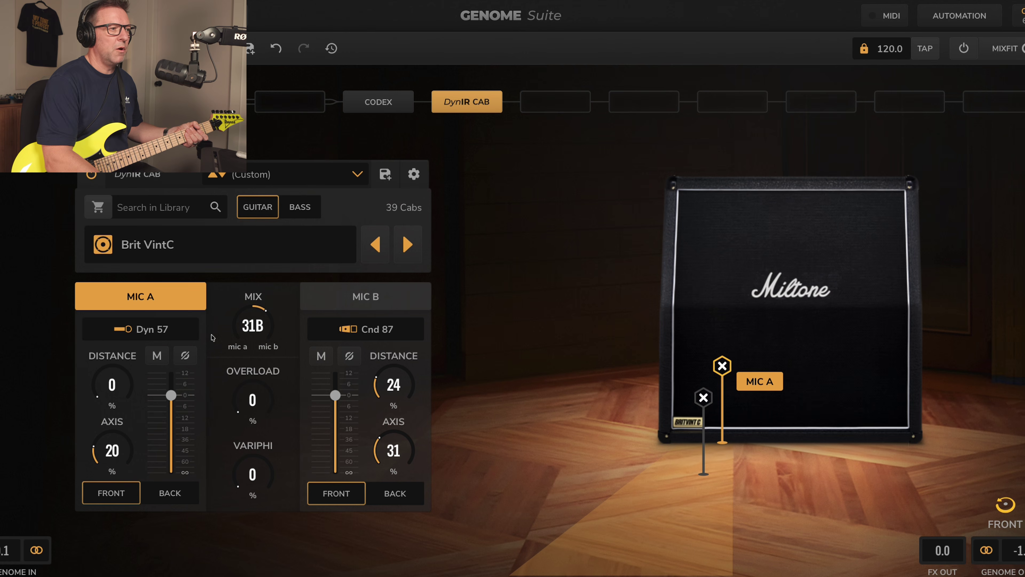
Change the cab's mic A to Rbn 160, move it behind the cab, and isolate it with the mix at 100A.
click(145, 329)
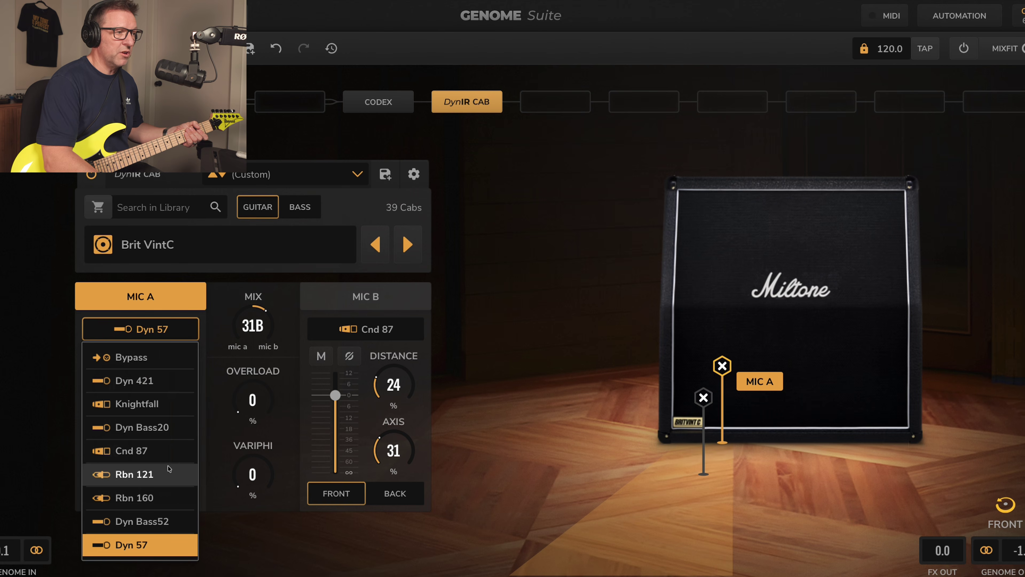
click(154, 497)
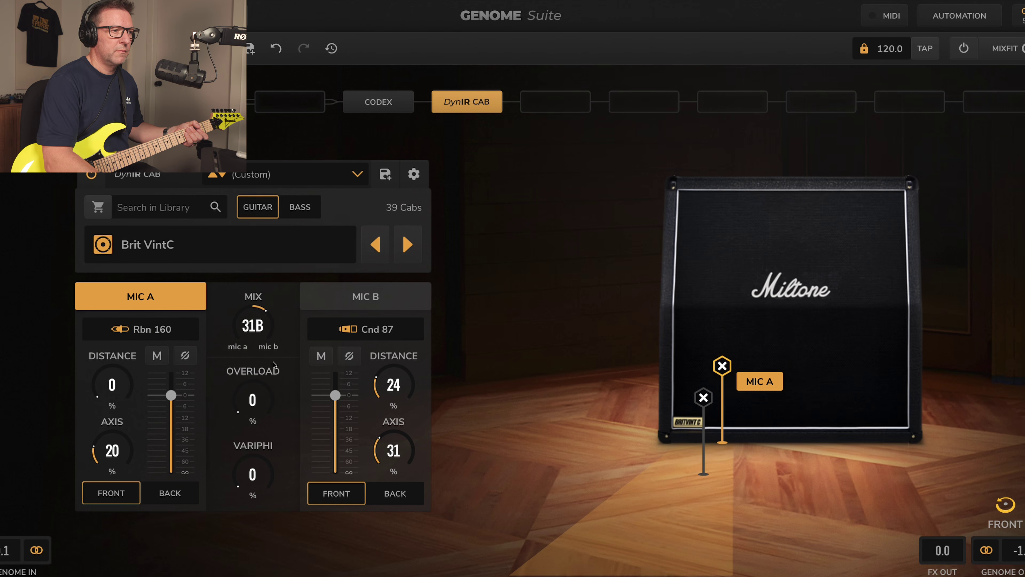
drag(247, 317, 247, 324)
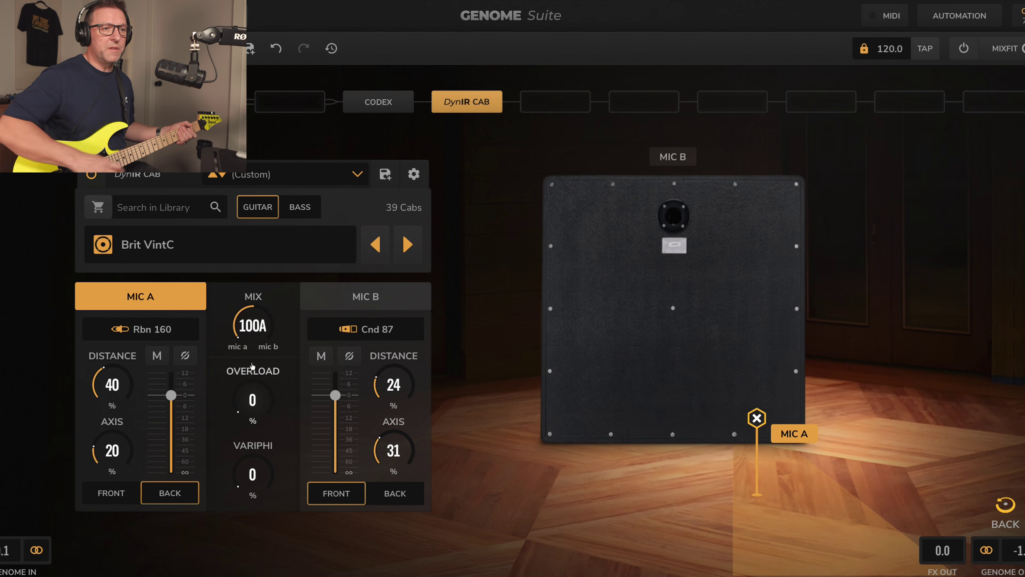
Try mic A at 49% distance and 74% axis, blend the mix to 6A, and return the mic to the cab's front.
drag(113, 447, 114, 469)
drag(106, 383, 106, 368)
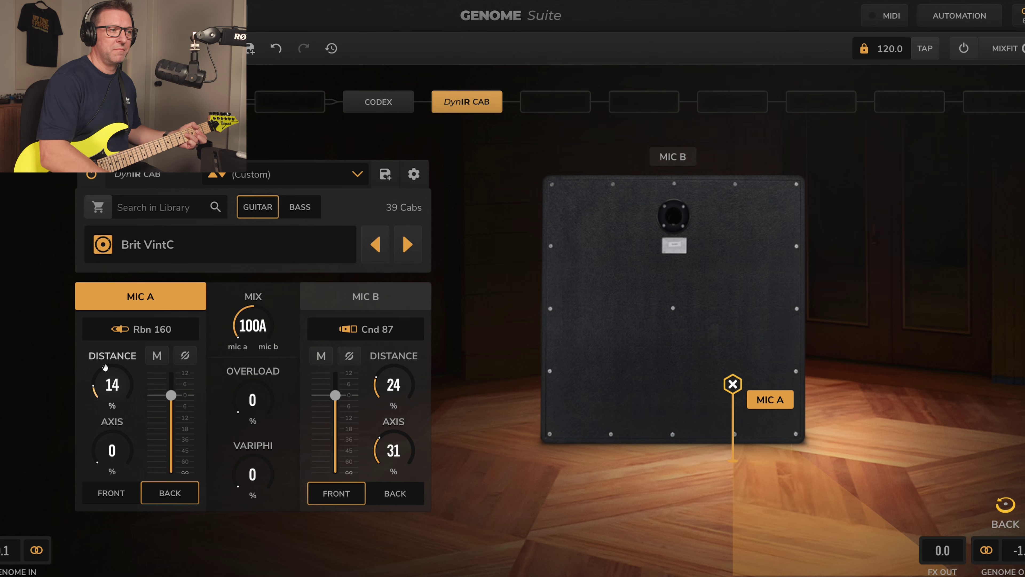
mouse_move(105, 366)
mouse_down()
mouse_move(106, 404)
mouse_move(116, 386)
mouse_move(103, 415)
mouse_move(112, 450)
mouse_up()
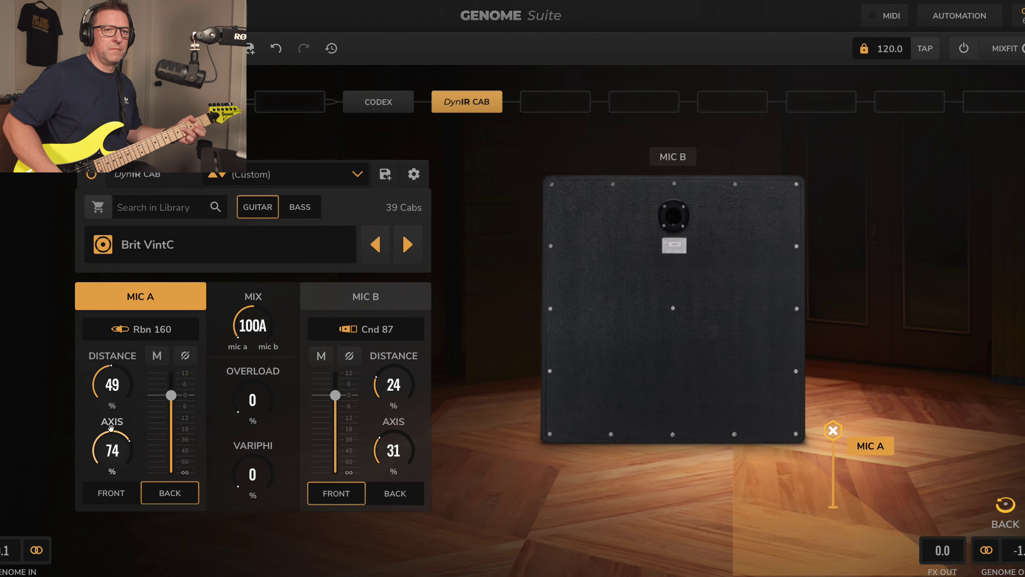
mouse_move(244, 326)
mouse_down()
mouse_move(236, 300)
mouse_move(239, 325)
mouse_up()
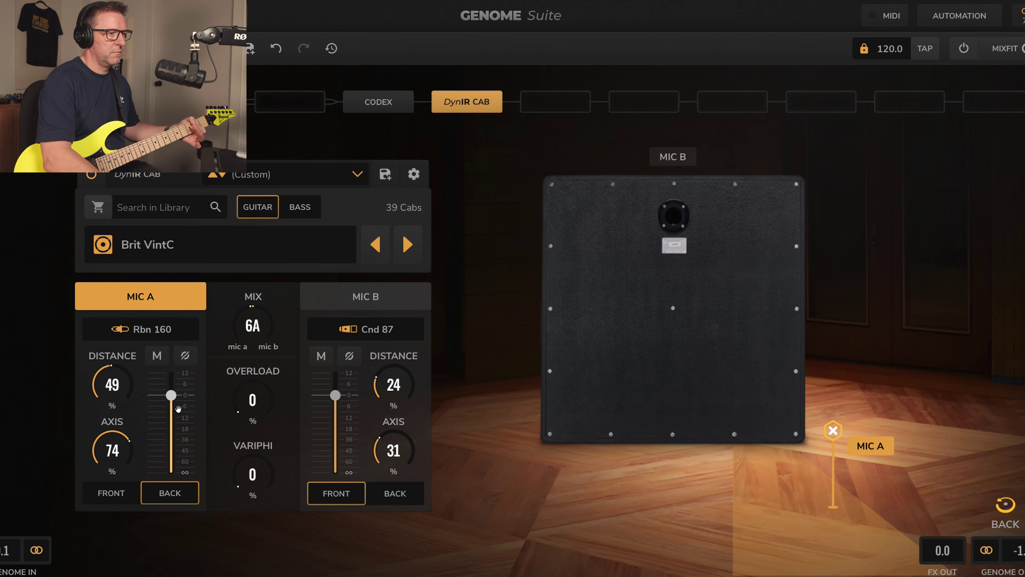
click(114, 494)
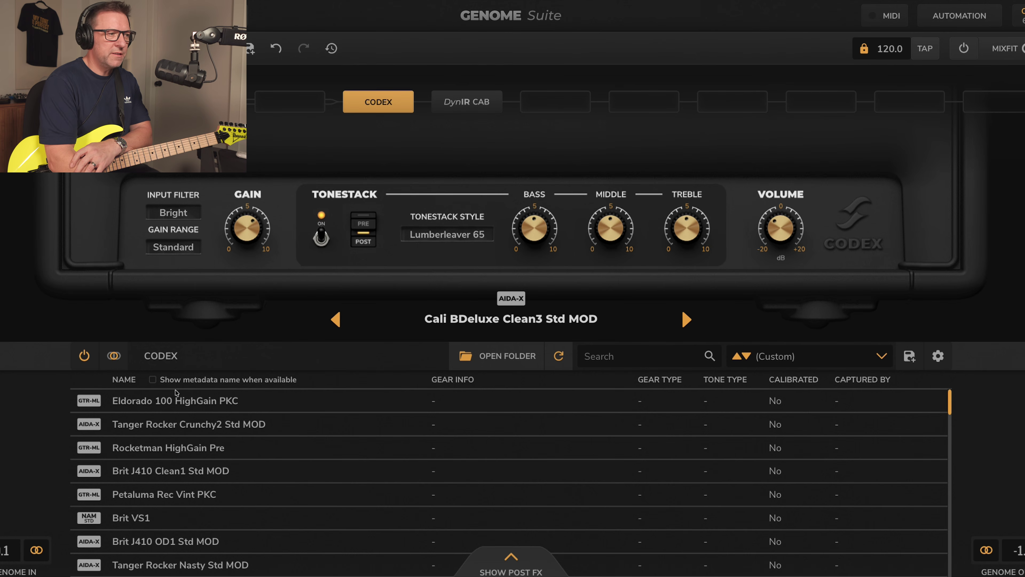
Try the Eldorado 100 HighGain PKC model in the Codex and load Brit VS1 instead.
click(144, 405)
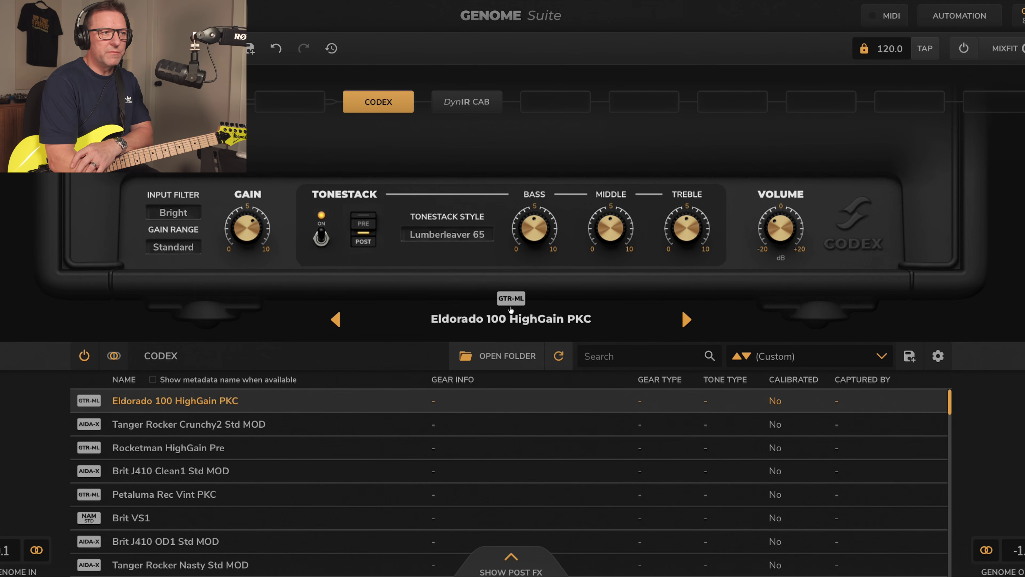
click(124, 522)
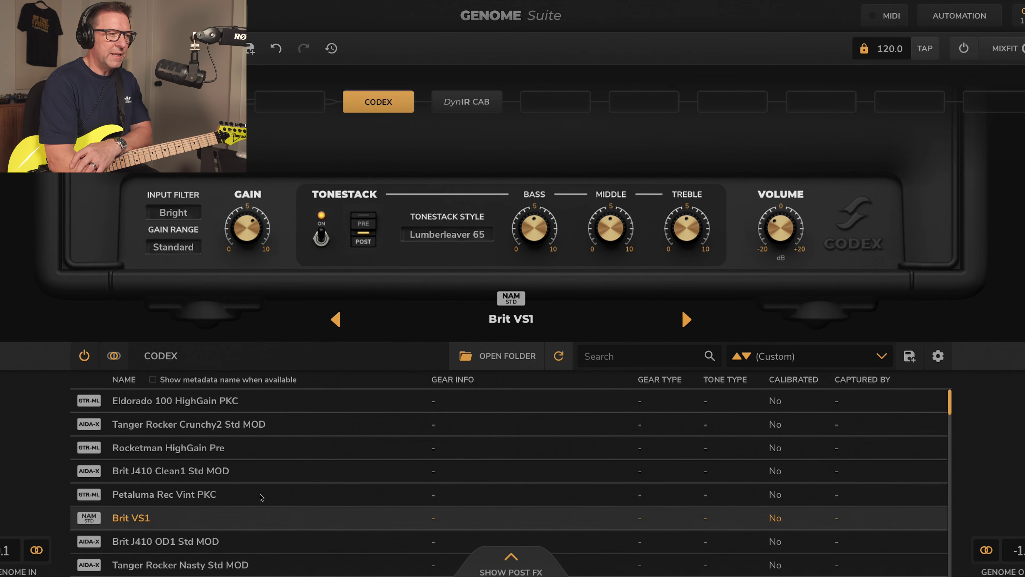
scroll(241, 501, down, 1)
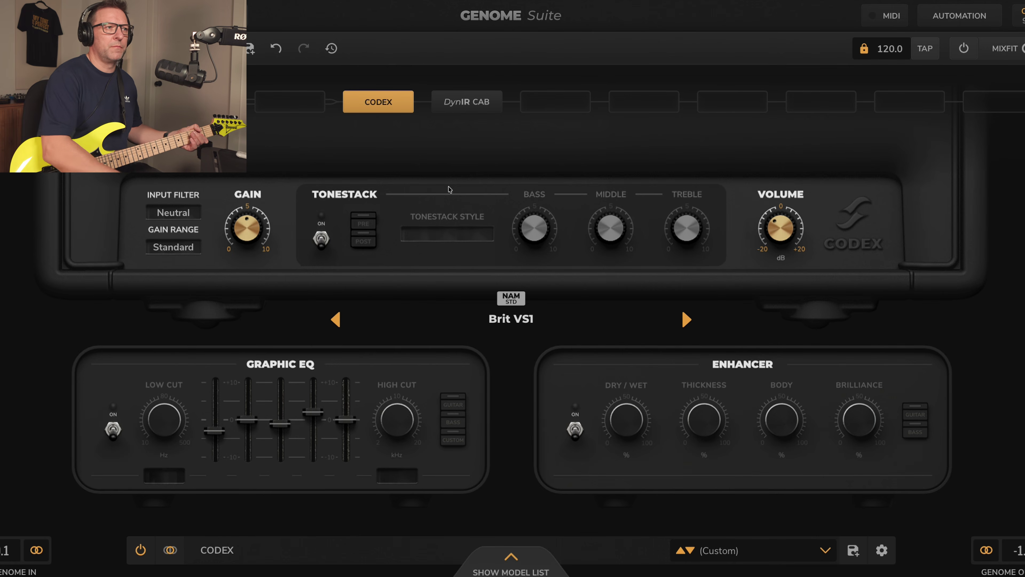
In the DynIR cab, load the Brit Vint O Close & Far preset and set mic B's distance to 49% and axis to 34%.
click(467, 103)
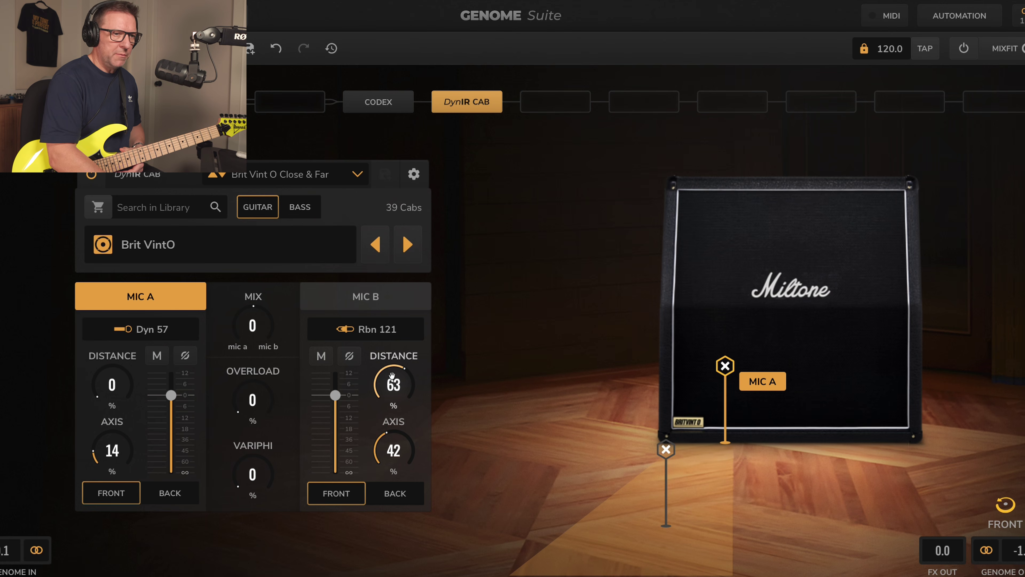
drag(395, 379, 394, 449)
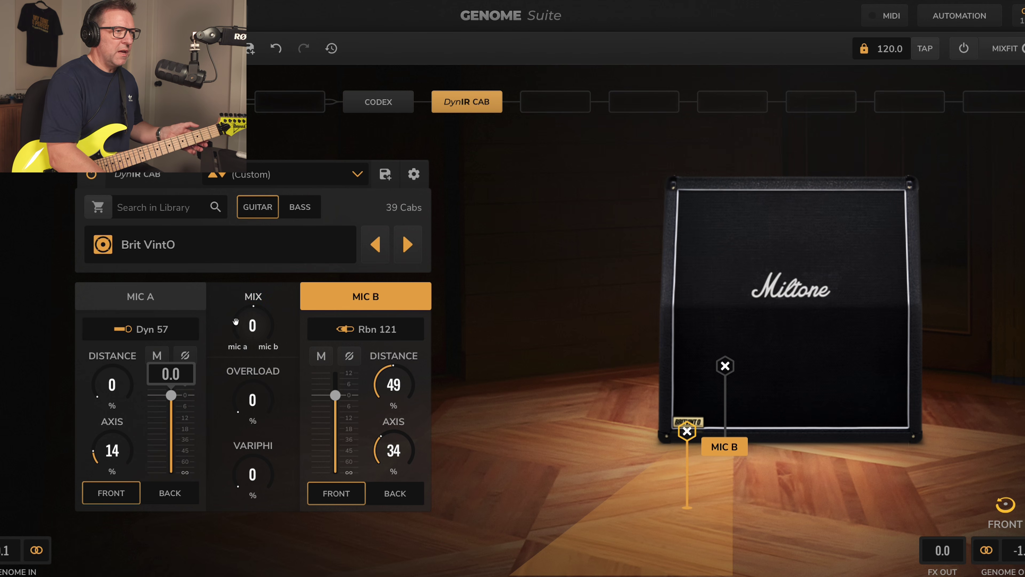
Set mic A's axis to 20%, audition the cab's mic mix at 100A and 100B, and readjust the blend.
drag(251, 323, 250, 323)
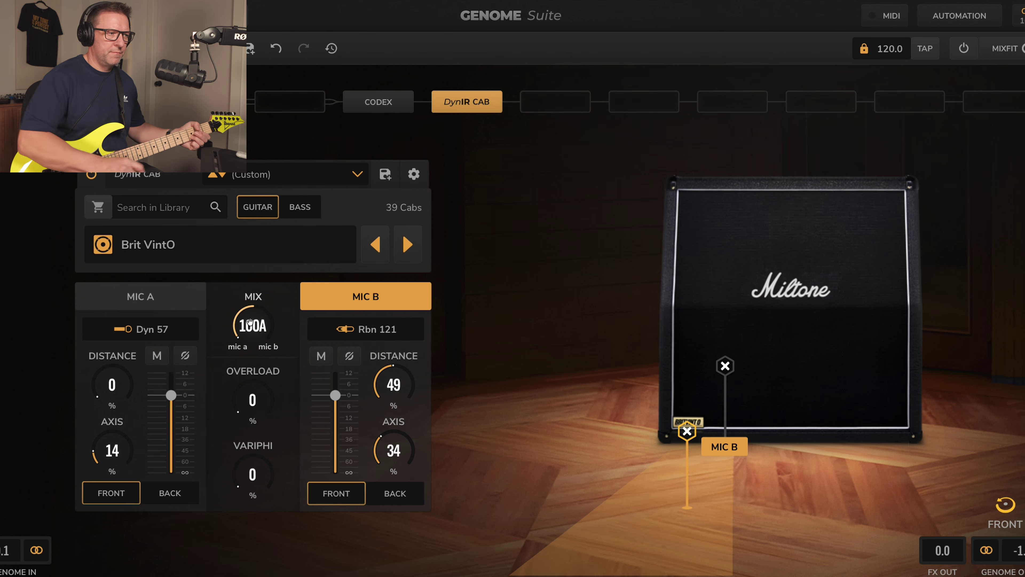
drag(98, 449, 97, 447)
drag(255, 323, 256, 317)
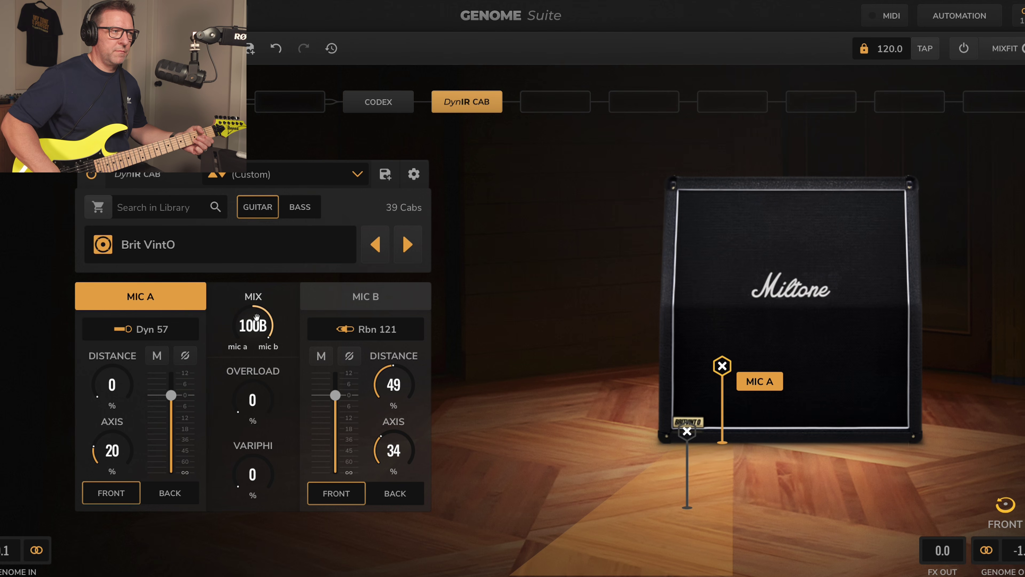
drag(257, 317, 258, 371)
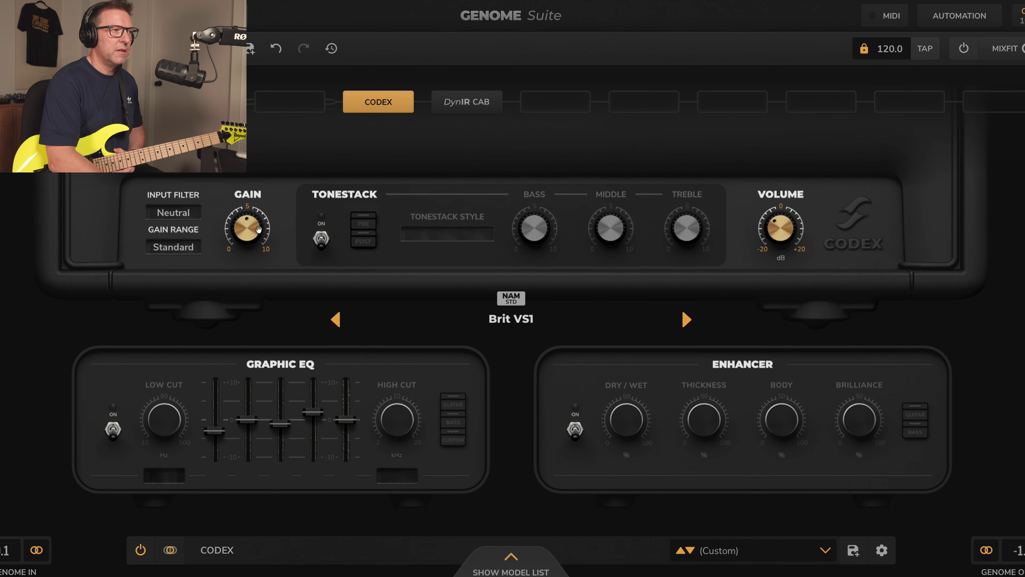
Set the Codex volume to 0.0 dB, try the gain at 1.0 and 3.2, and set it to 5.0.
drag(778, 233, 773, 219)
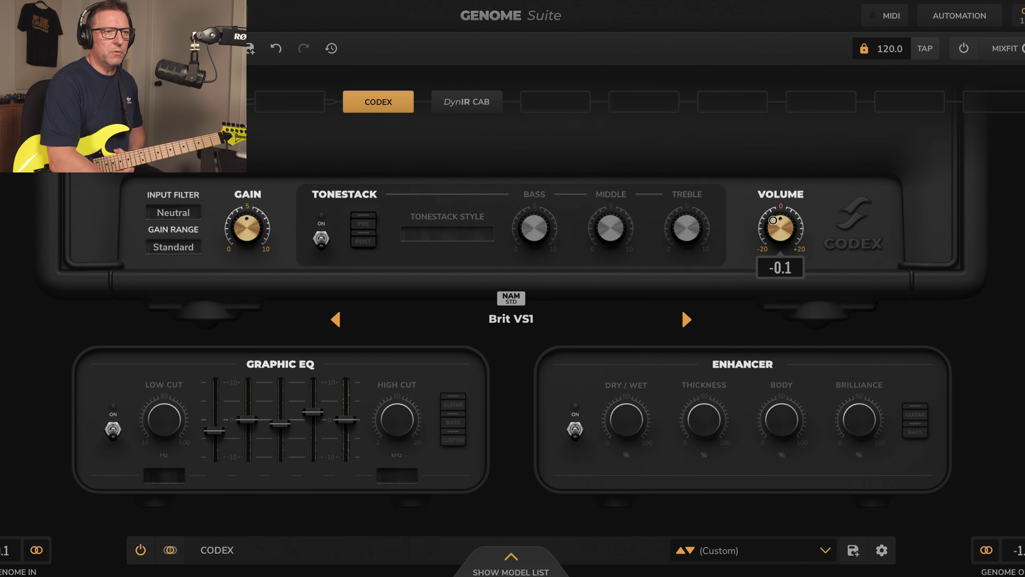
double_click(772, 230)
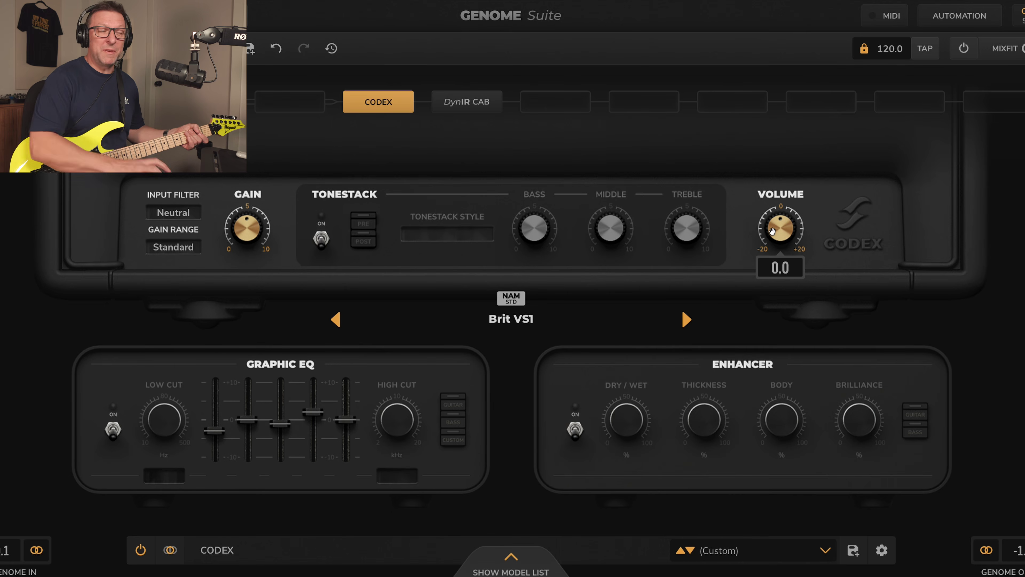
drag(247, 228, 225, 272)
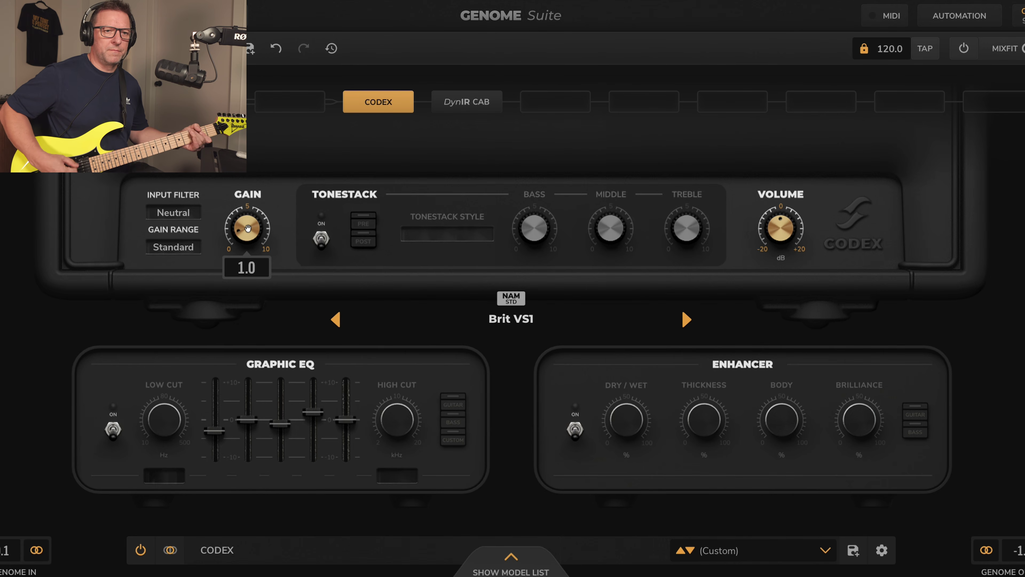
drag(247, 229, 245, 208)
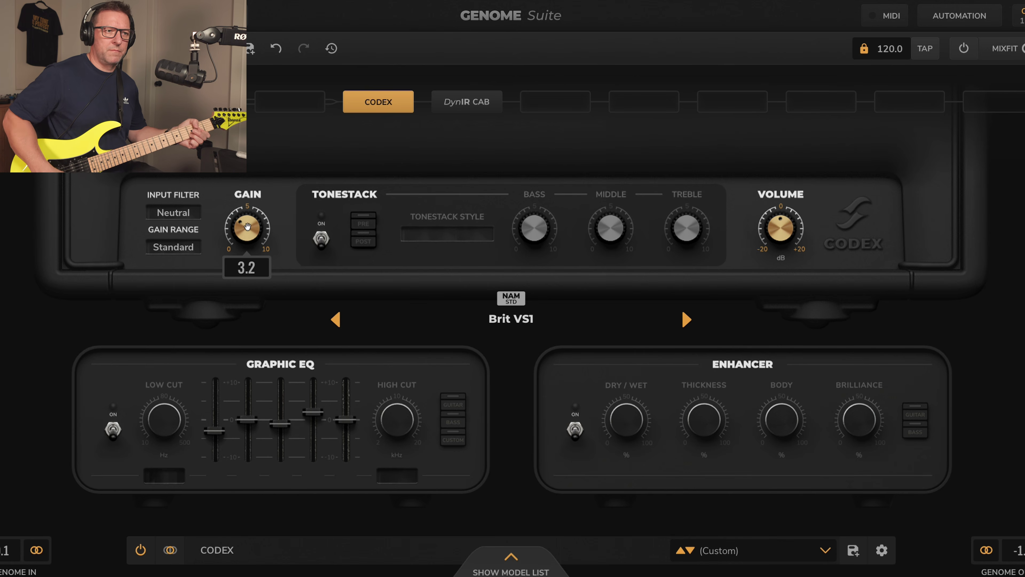
drag(247, 227, 249, 208)
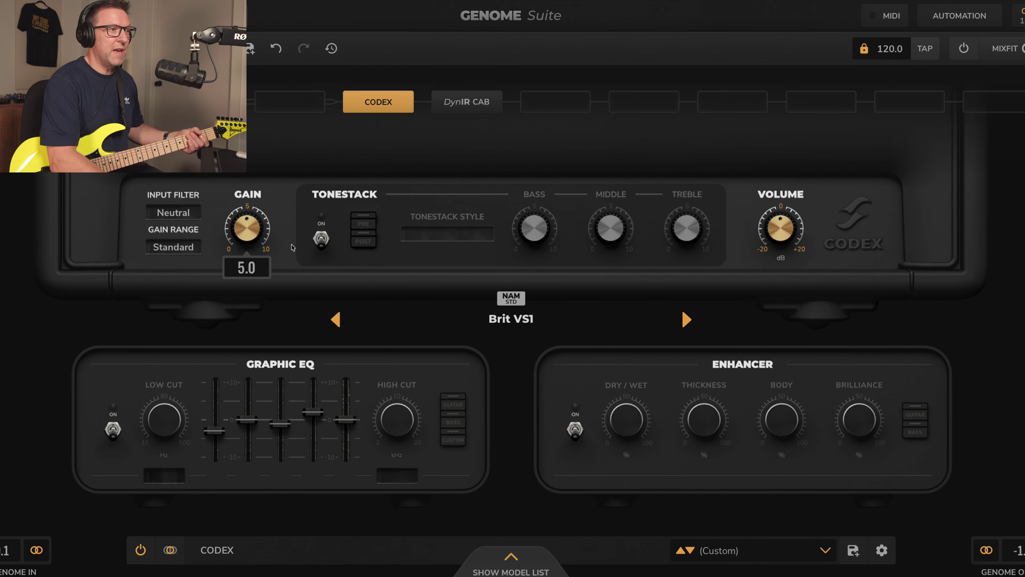
Enable the Codex tonestack, try the Tanger 120 MKII and Cali styles, and select Luma MKII.
click(329, 239)
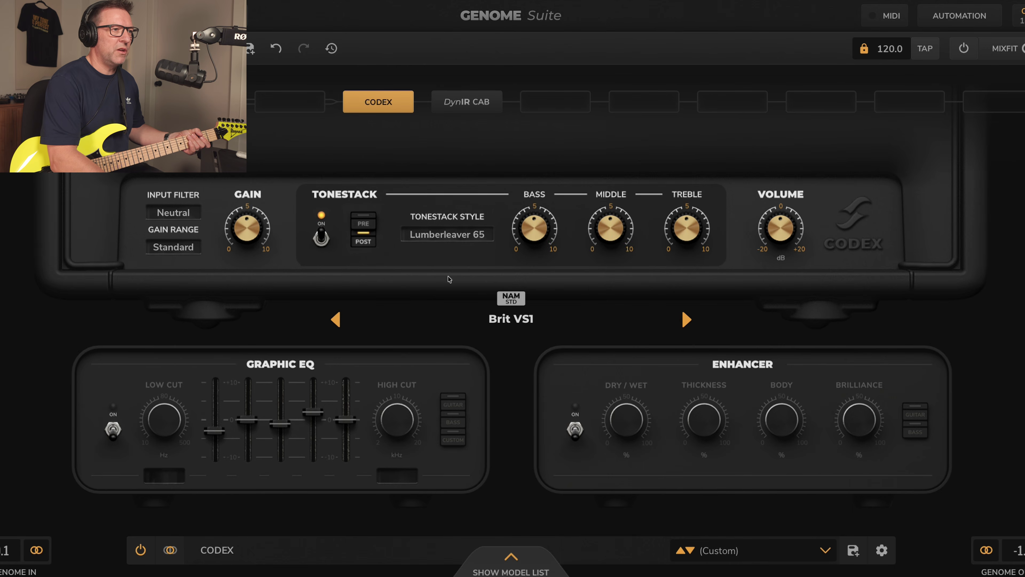
click(441, 230)
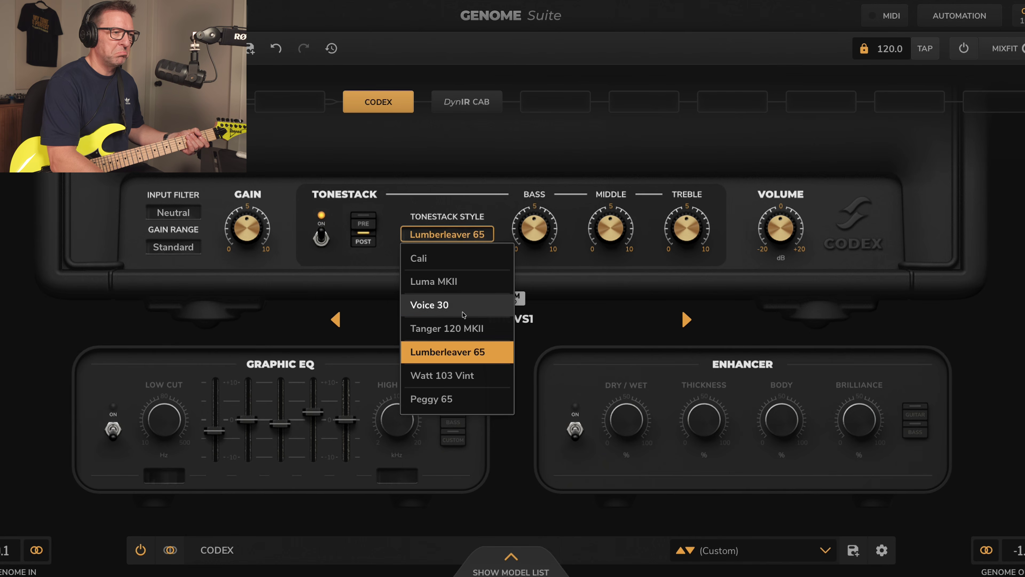
click(442, 327)
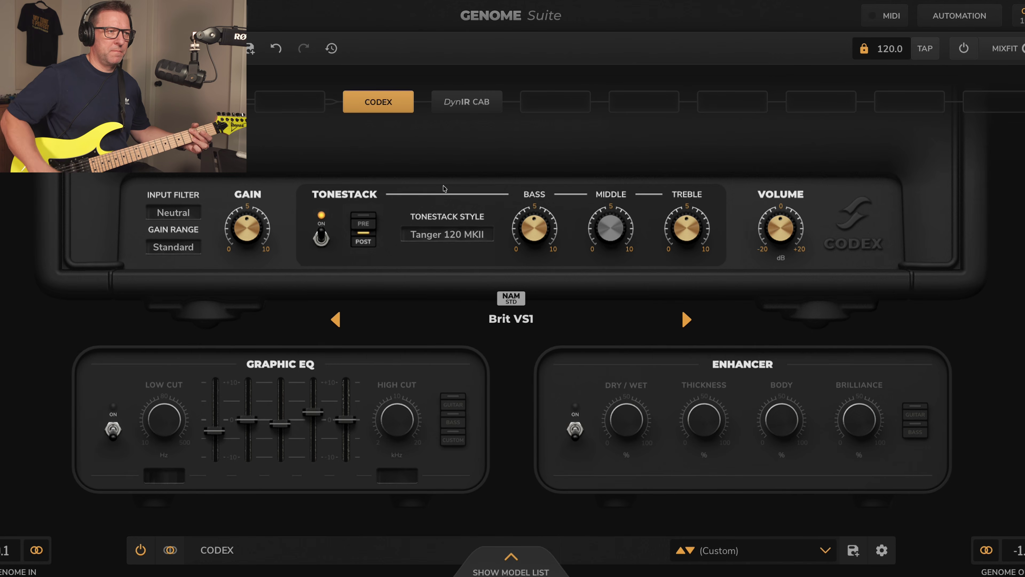
click(462, 236)
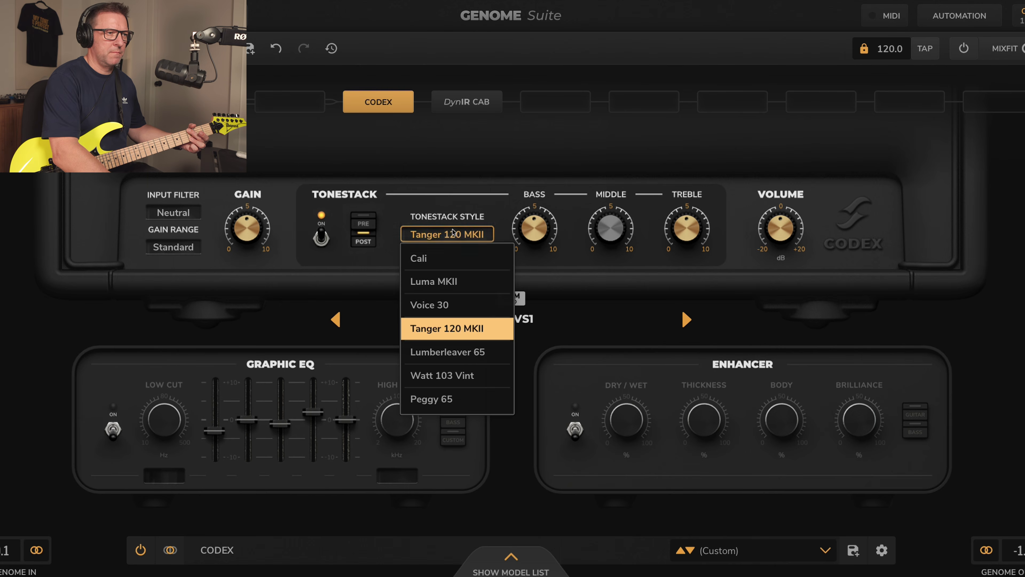
click(436, 259)
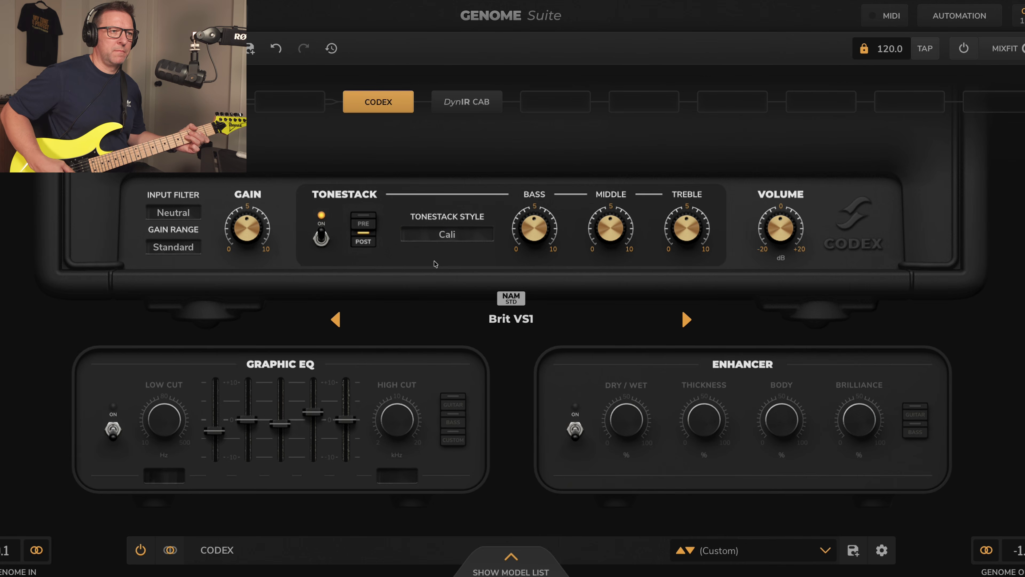
click(447, 234)
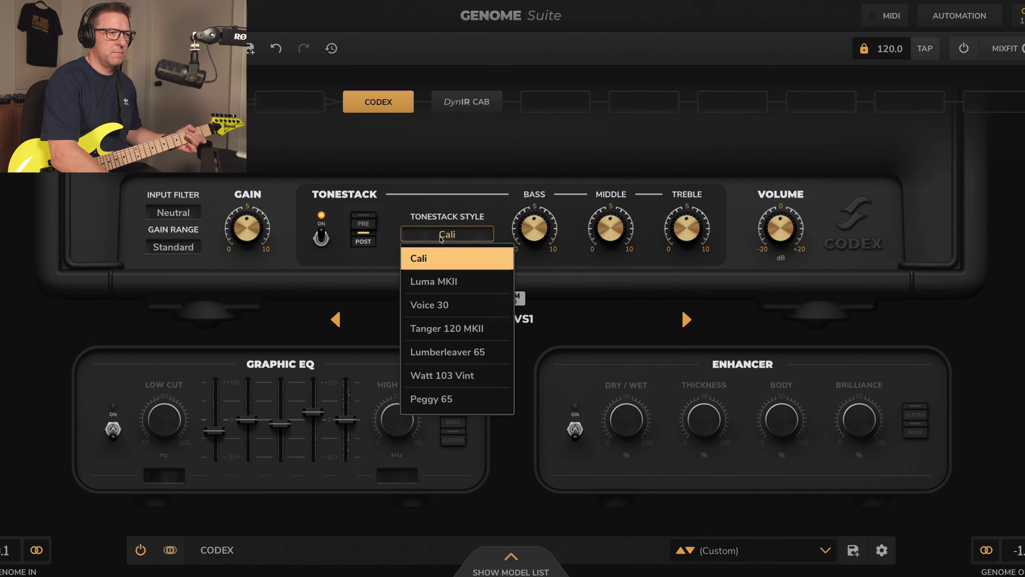
click(449, 279)
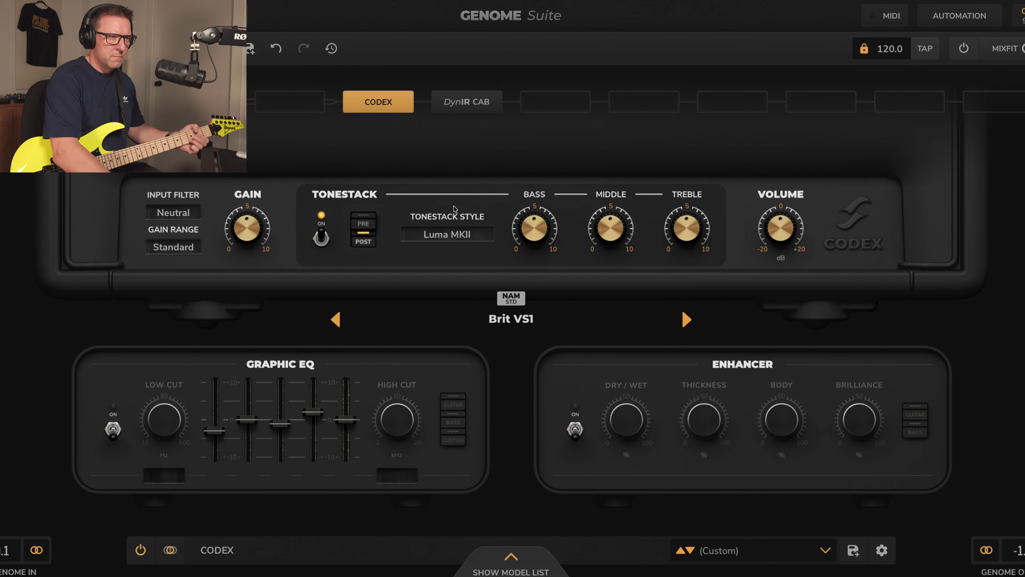
Raise the tonestack's middle, try treble at 6.5 and 3.4, and set bass to 3.4 and treble to 4.9.
mouse_move(604, 231)
drag(604, 232, 601, 246)
scroll(673, 221, up, 4)
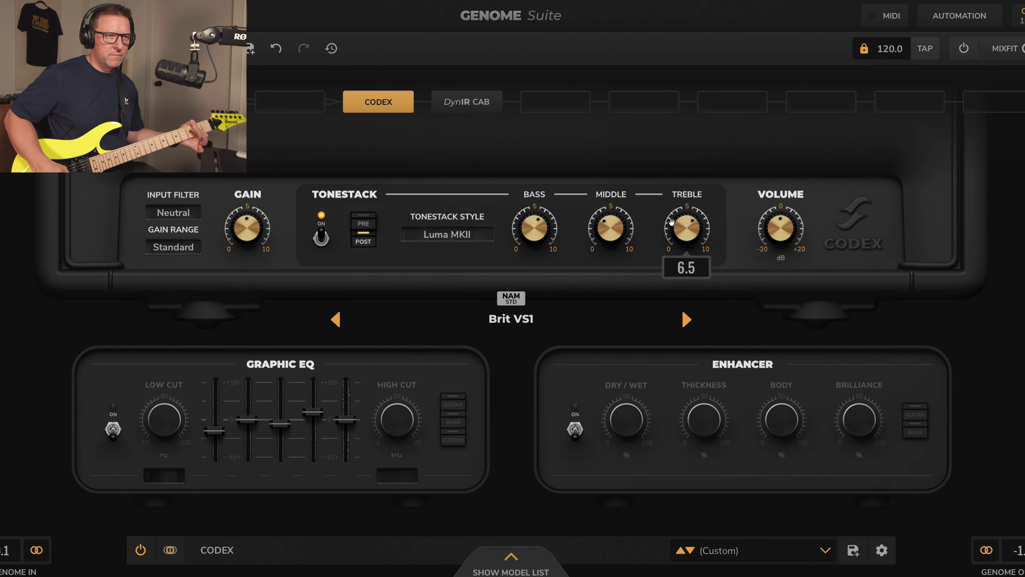
scroll(672, 224, down, 9)
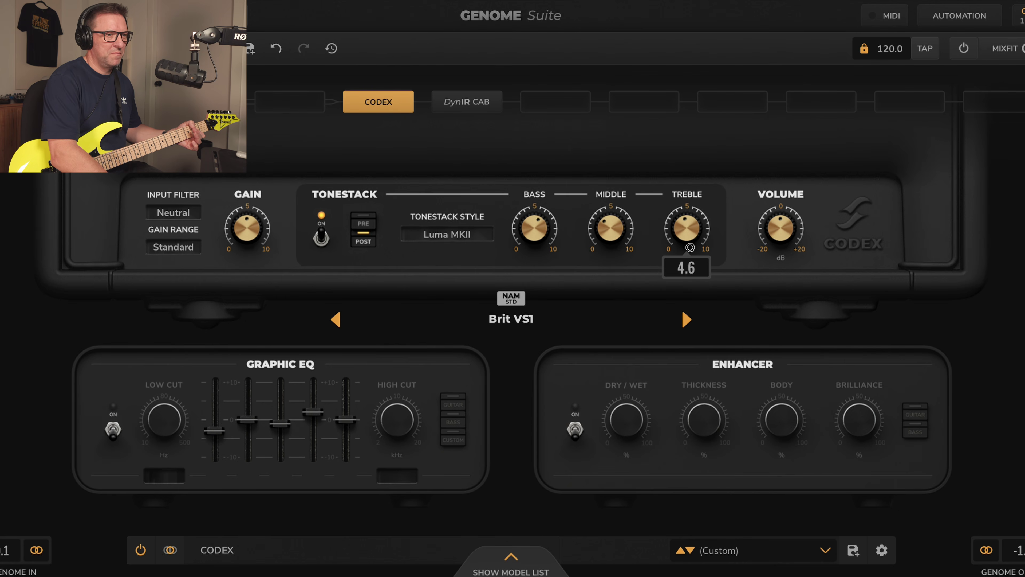
scroll(617, 215, up, 8)
scroll(616, 216, up, 5)
scroll(685, 235, down, 6)
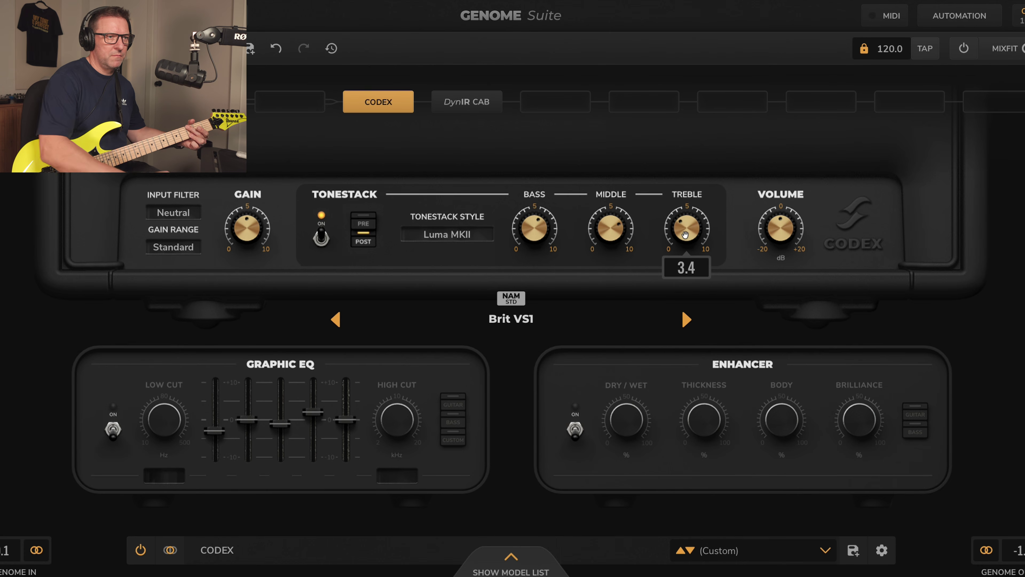
drag(525, 234, 529, 254)
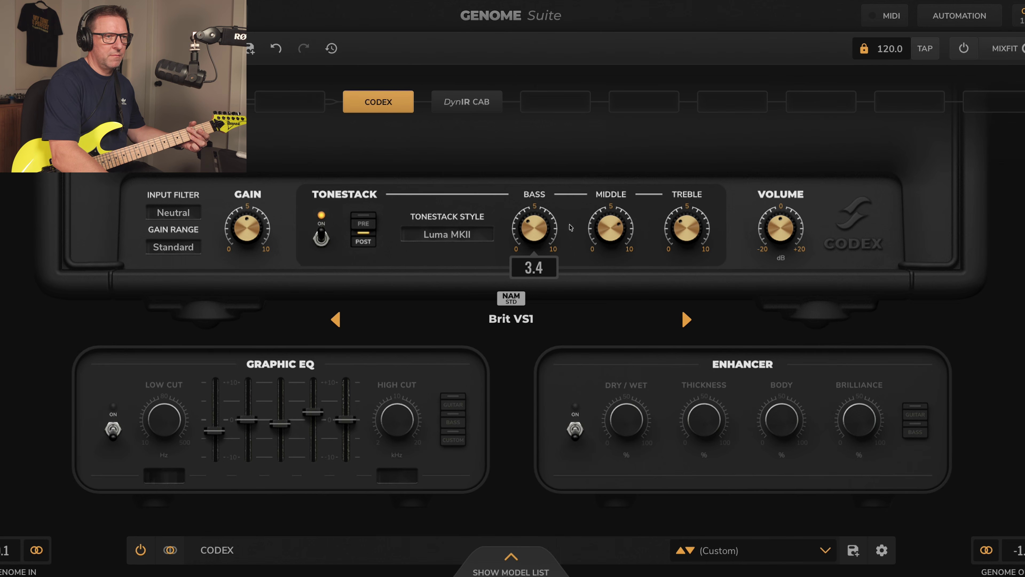
scroll(673, 228, up, 7)
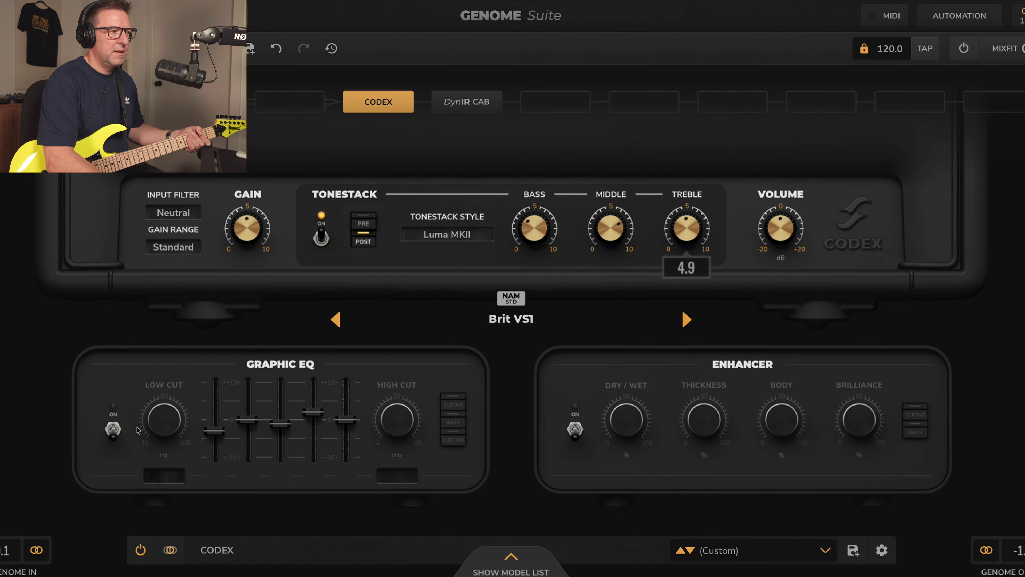
Enable the Graphic EQ with Low Cut at 10 Hz and High Cut at 20.0 kHz, and switch its bands to Custom.
click(112, 429)
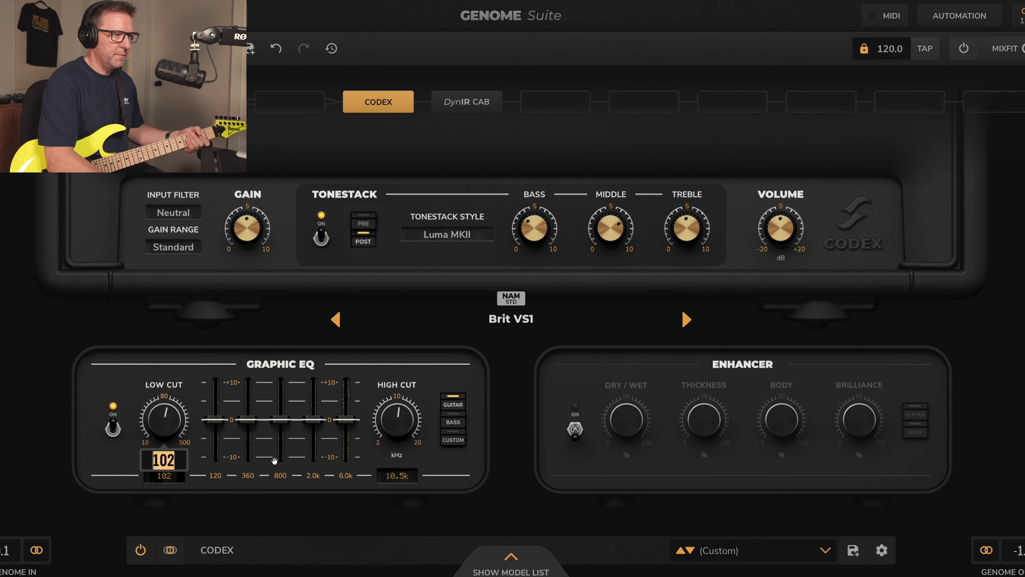
double_click(163, 475)
text(10)
key(Return)
drag(400, 422, 409, 420)
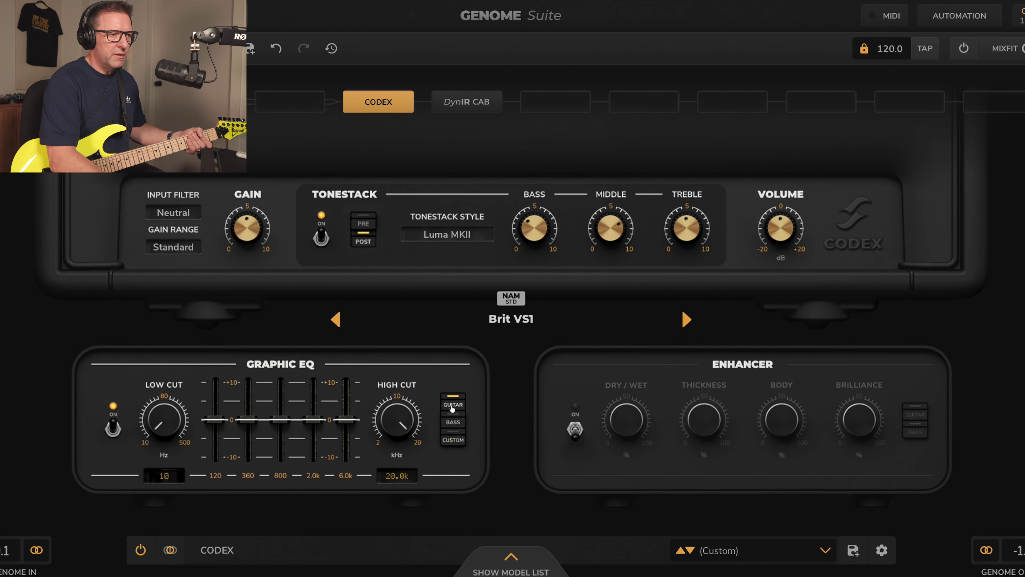
click(454, 439)
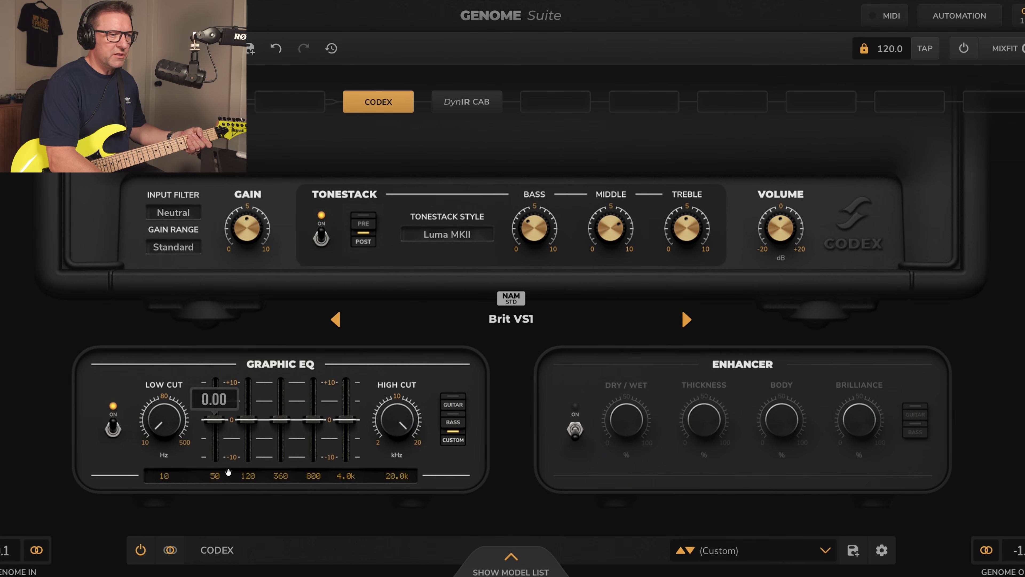
Set the Graphic EQ's second custom band to 180 Hz and its fourth to 1.2 kHz, and switch the bands to Guitar.
drag(250, 477, 254, 457)
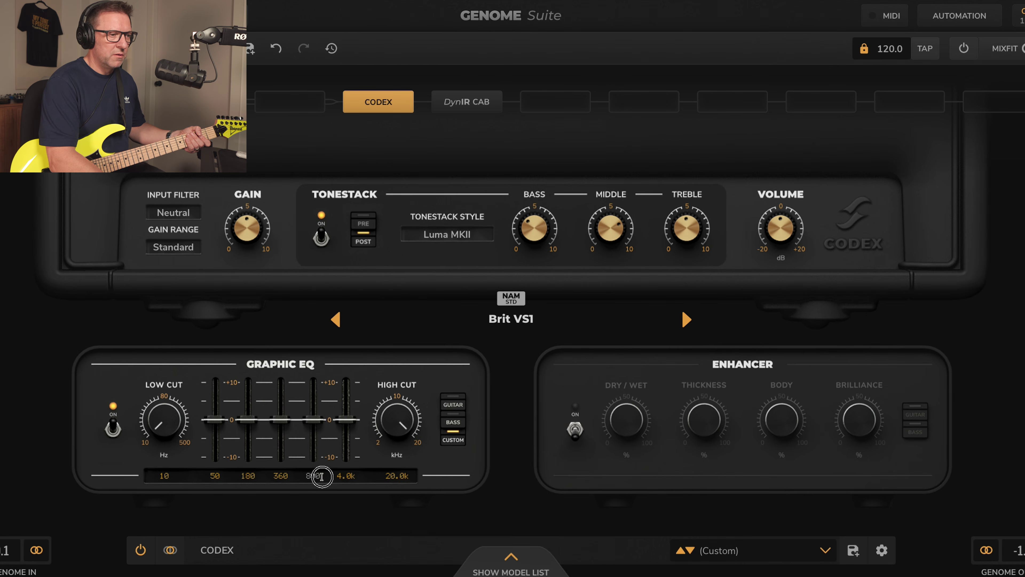
drag(313, 475, 314, 443)
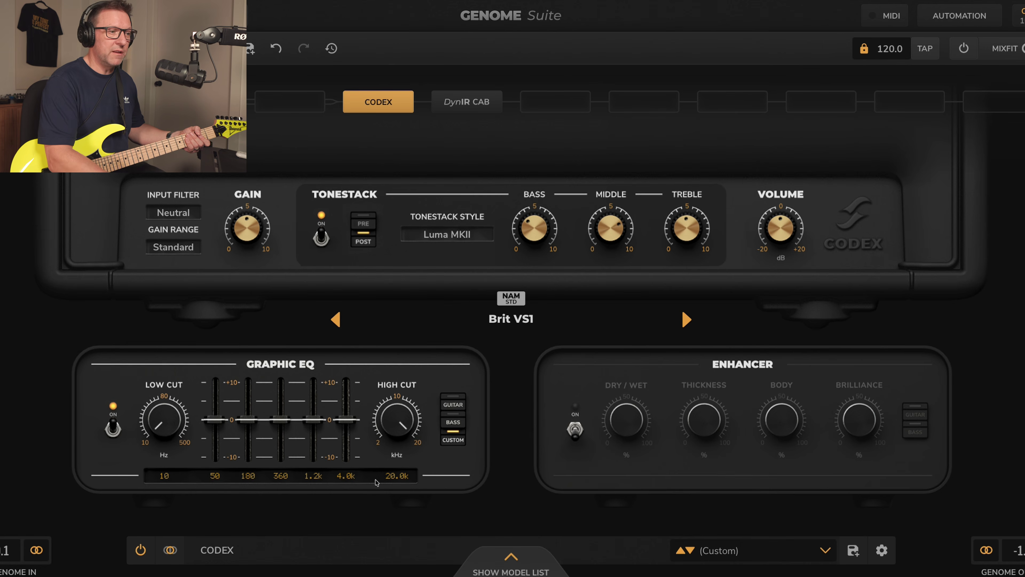
click(453, 404)
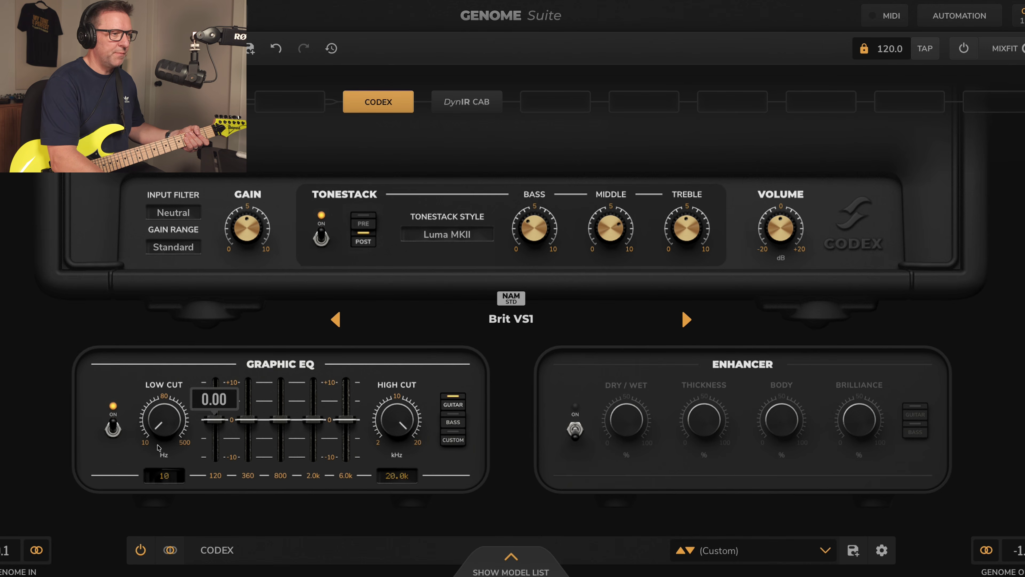
Set the Graphic EQ's Low Cut to 91 Hz and its High Cut to 5.4 kHz.
mouse_move(157, 428)
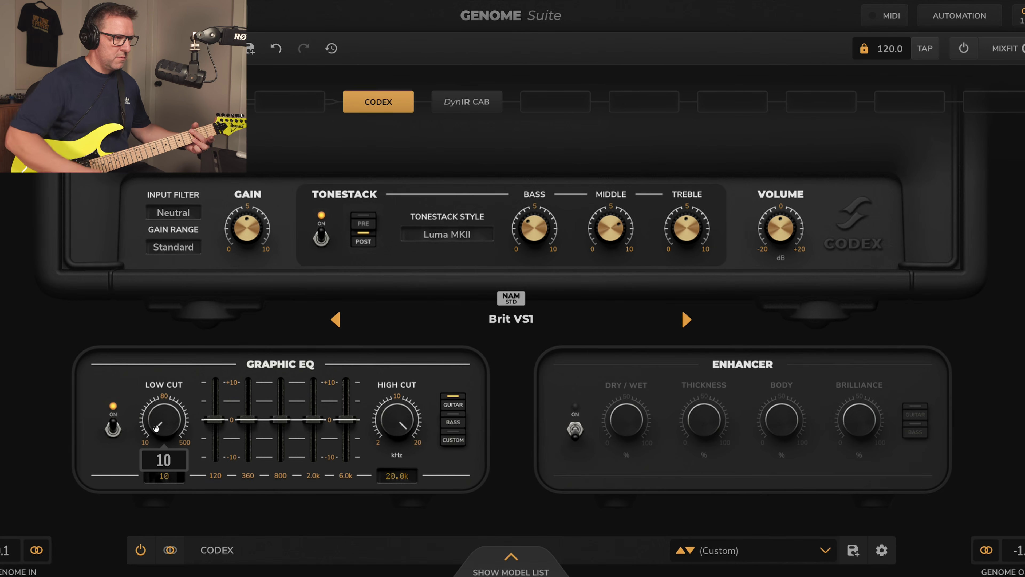
drag(156, 428, 153, 377)
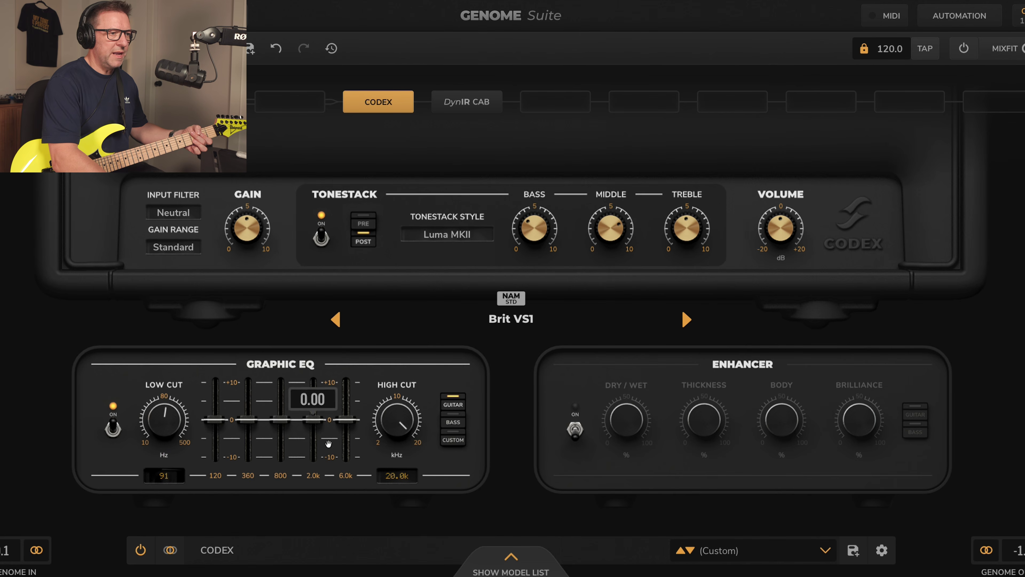
mouse_move(406, 412)
drag(403, 416, 365, 491)
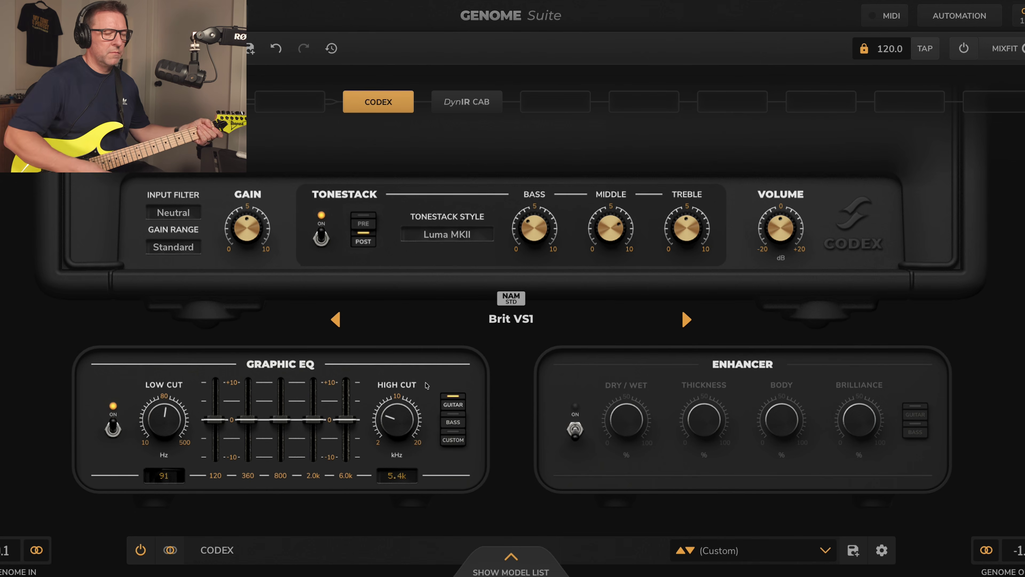
Enable the Enhancer, try Body at 35%, set it to 80%, and compare the sound with the Enhancer off and on.
click(573, 429)
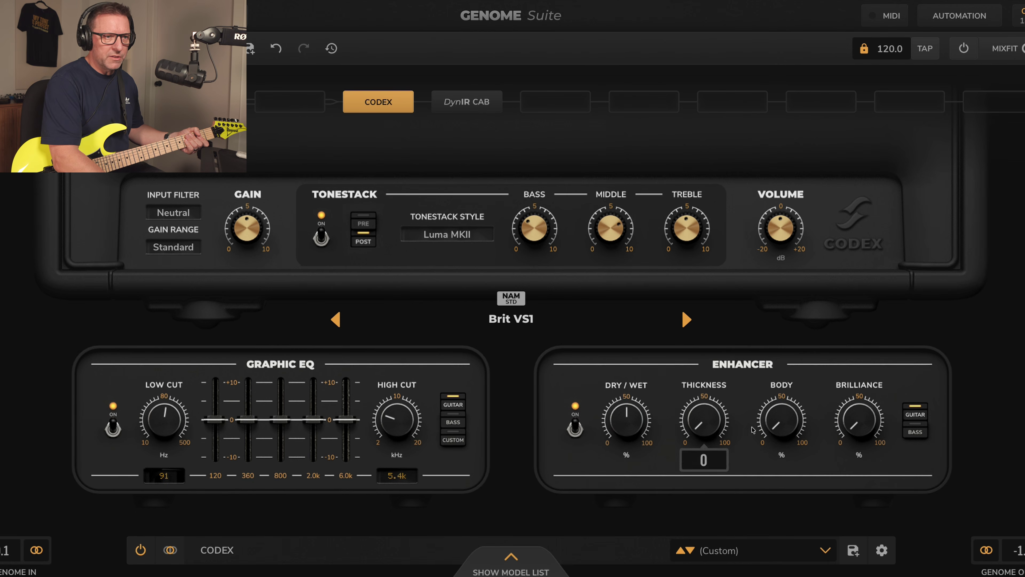
drag(781, 423, 782, 421)
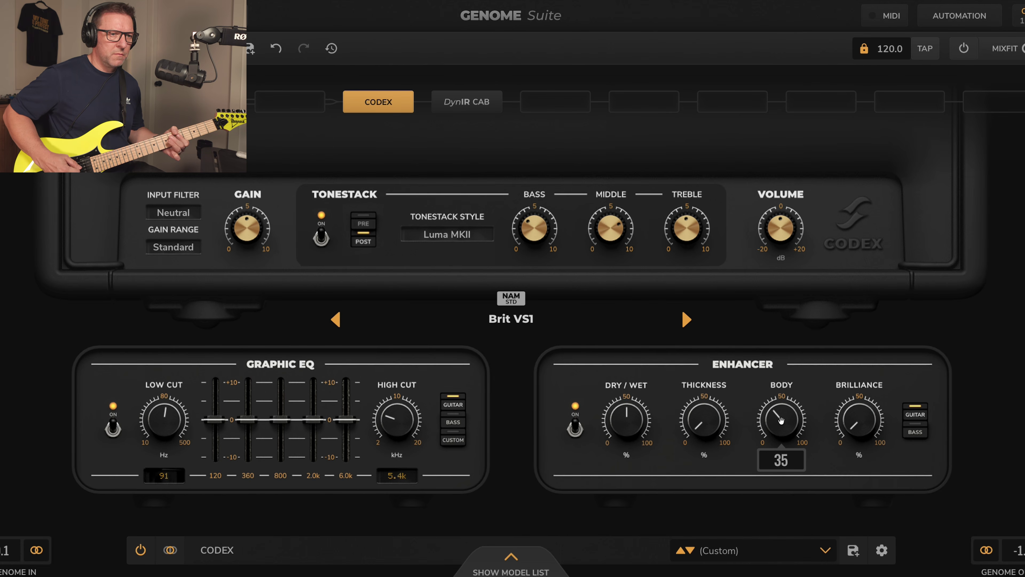
drag(781, 420, 781, 378)
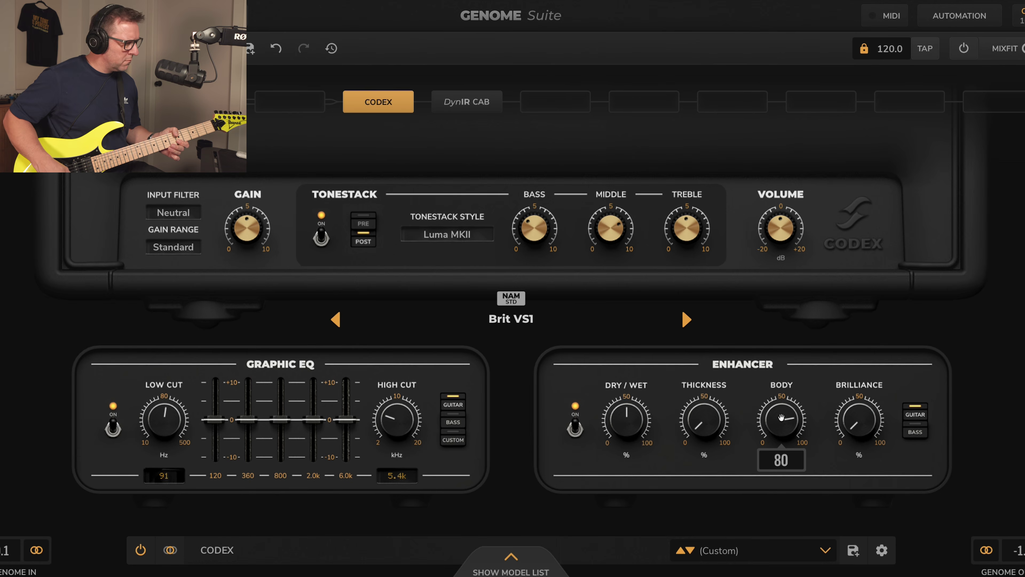
click(576, 428)
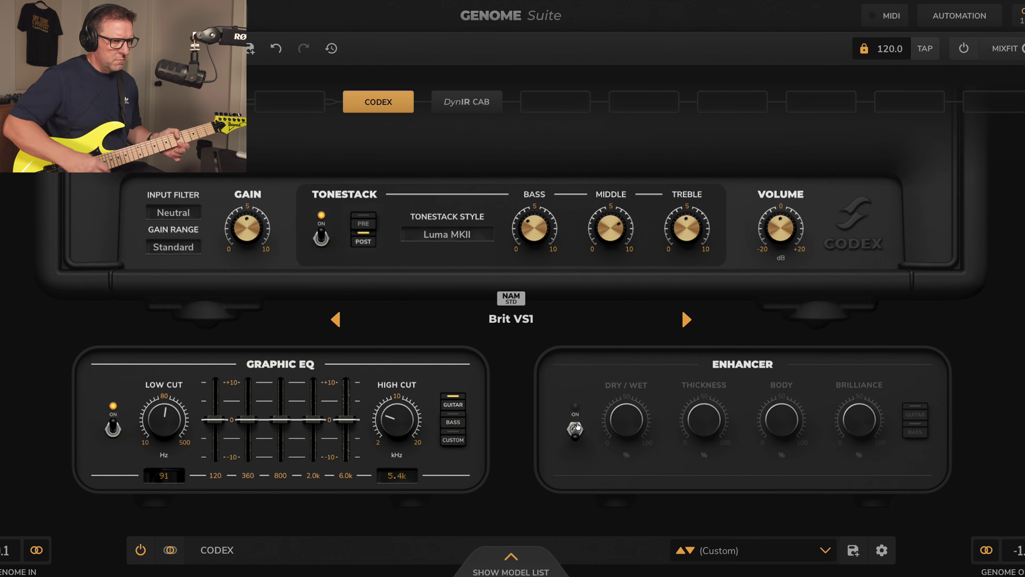
click(576, 427)
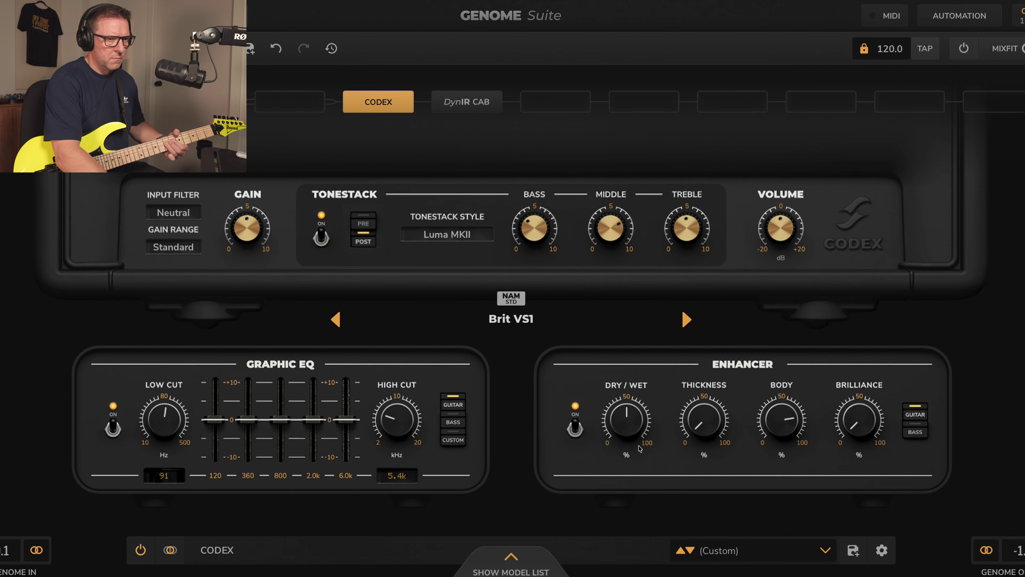
Lower the Enhancer's Body and raise its Thickness and Brilliance slightly.
drag(783, 428, 787, 446)
drag(712, 418, 693, 419)
mouse_move(853, 414)
mouse_down()
mouse_move(846, 405)
mouse_move(853, 421)
mouse_up()
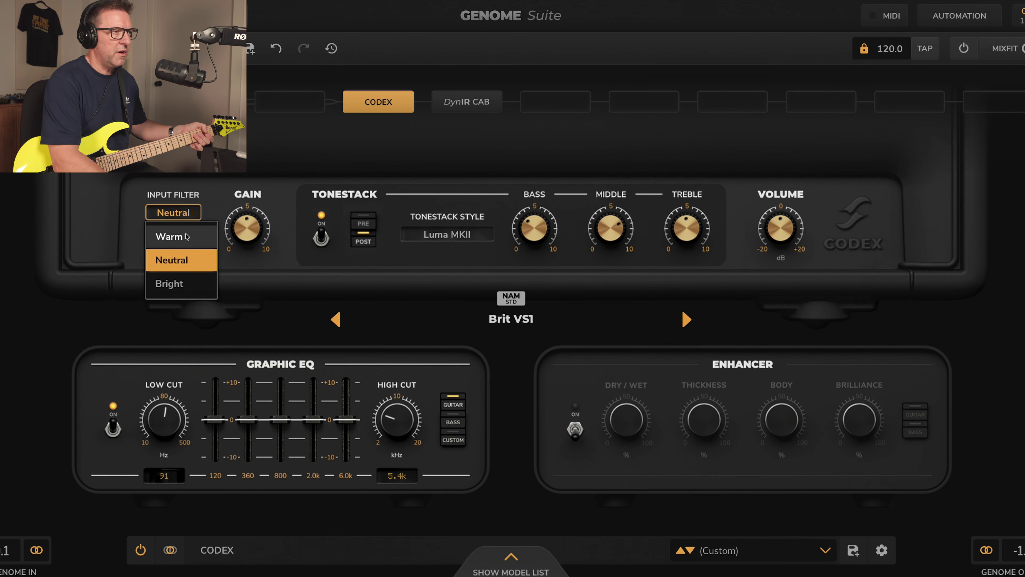
Set the Codex input filter to Warm and compare the sound with the Enhancer on and off.
click(173, 238)
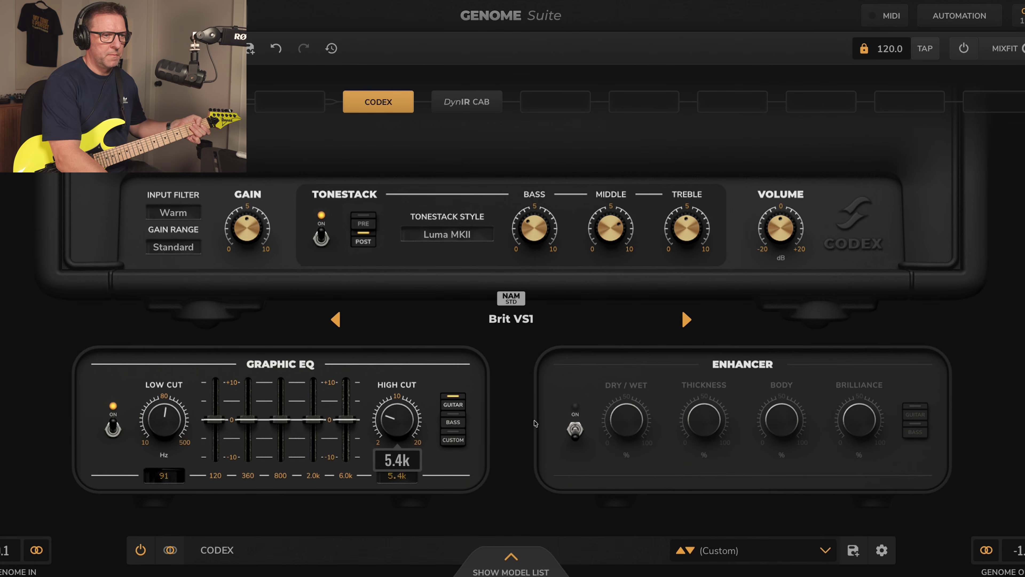
click(576, 426)
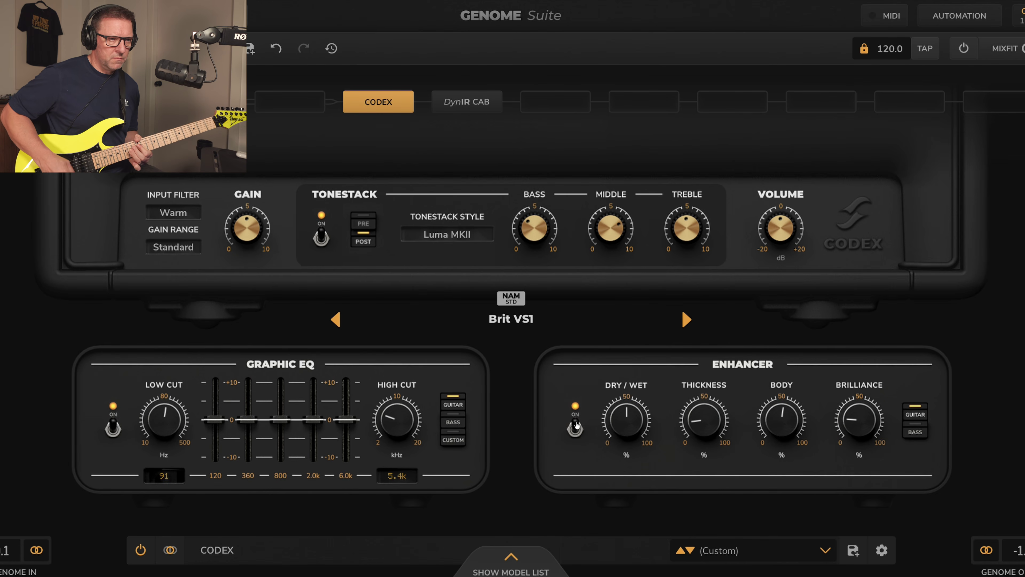
click(577, 425)
Try the 800 Hz band at 4.50 dB, compare with the Graphic EQ off and on, and reset the band to 0.
drag(280, 421, 280, 406)
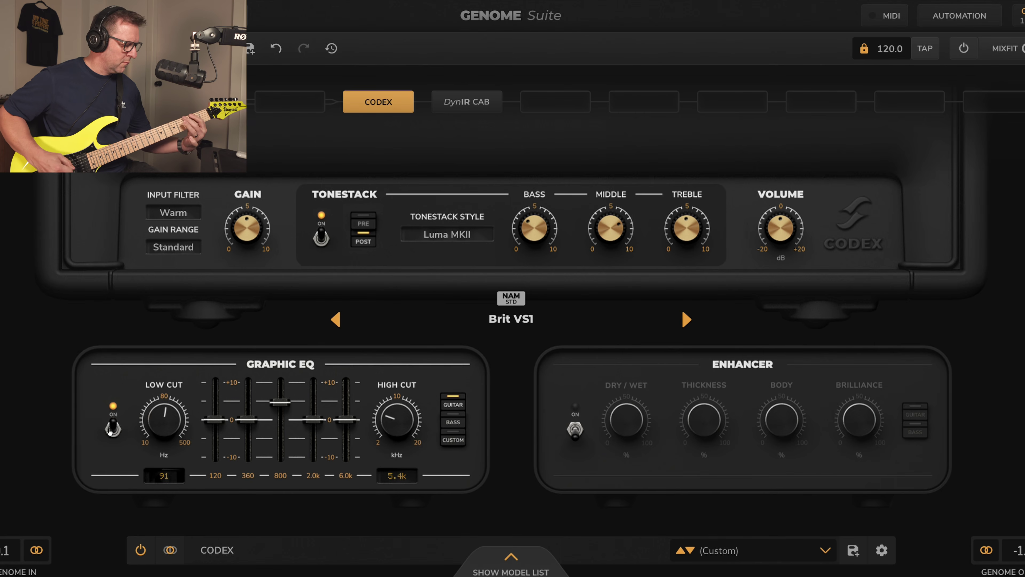
click(112, 428)
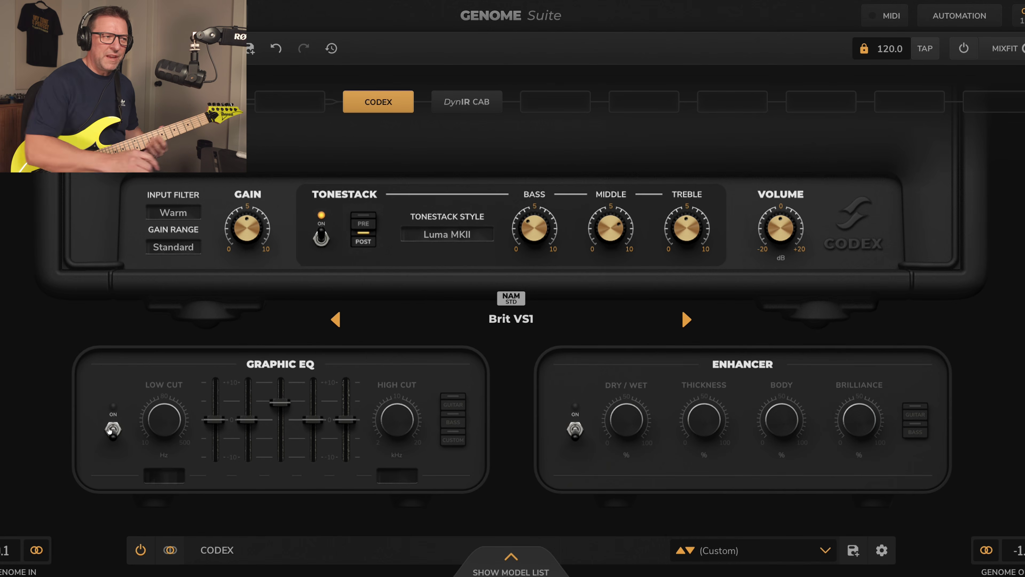
click(110, 429)
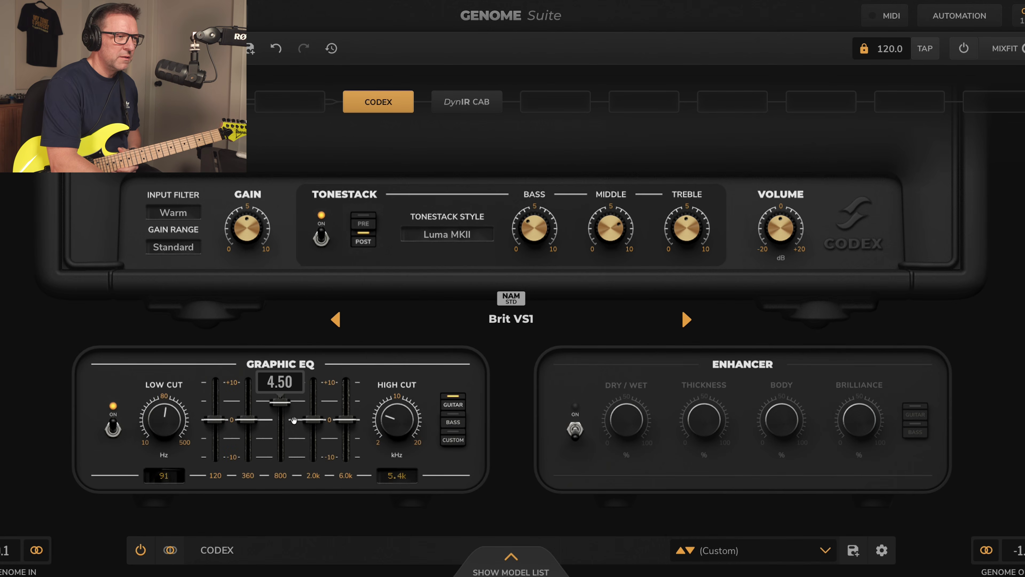
double_click(280, 433)
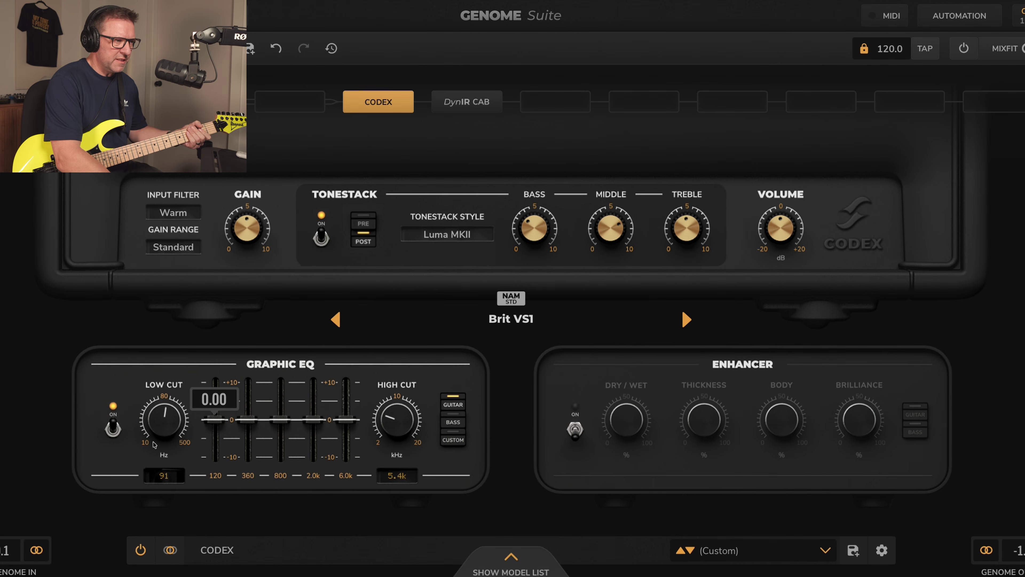
Compare the sound with the Graphic EQ off and on, and boost the 800 Hz band.
click(112, 429)
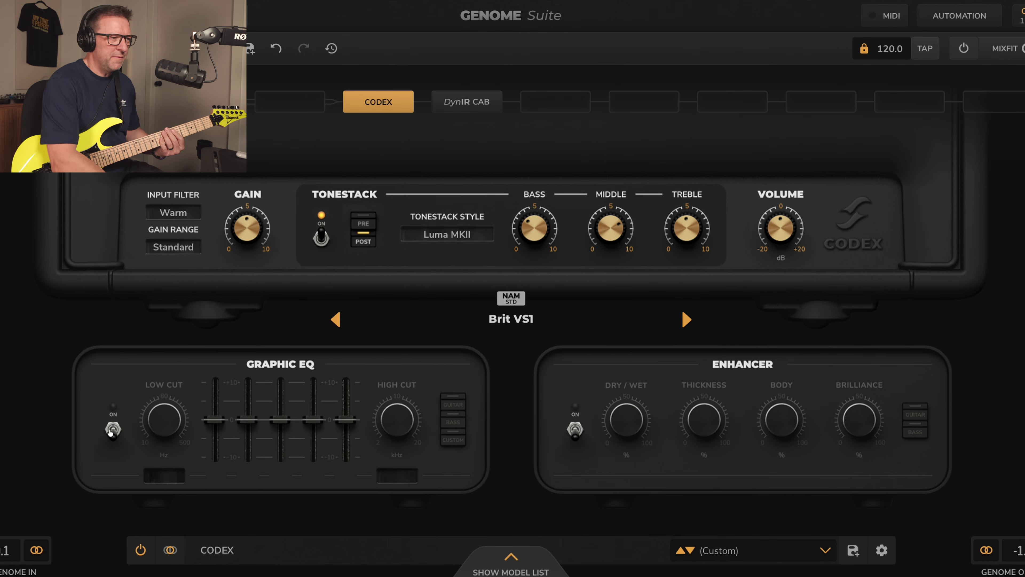
click(111, 430)
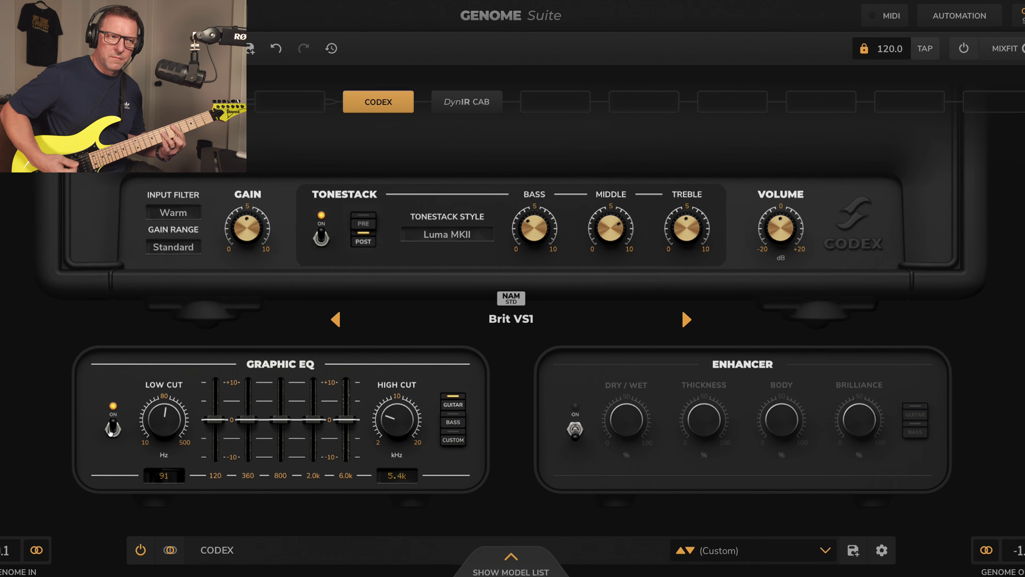
mouse_move(319, 420)
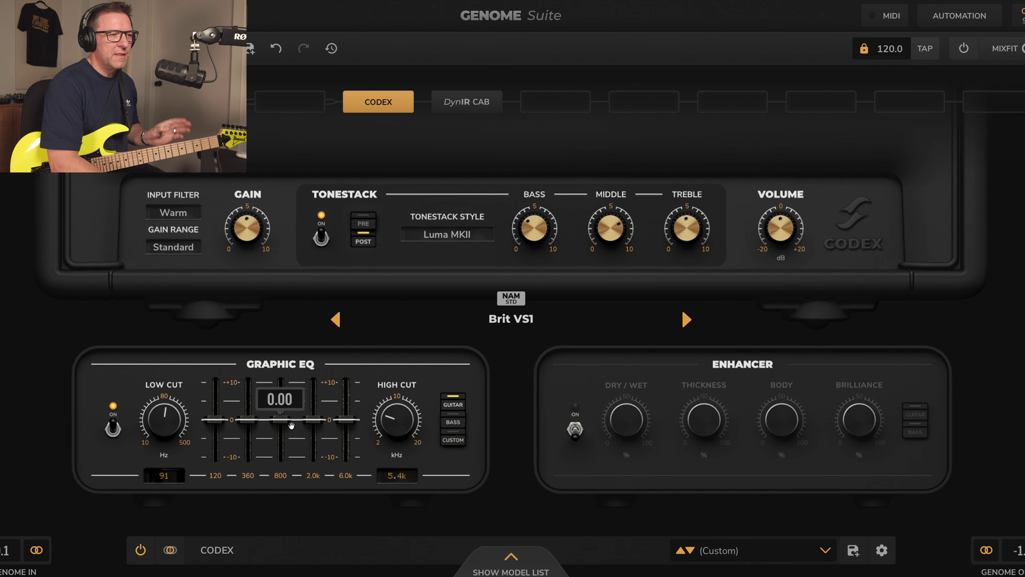
mouse_move(280, 420)
mouse_down()
mouse_move(278, 390)
mouse_move(279, 401)
mouse_up()
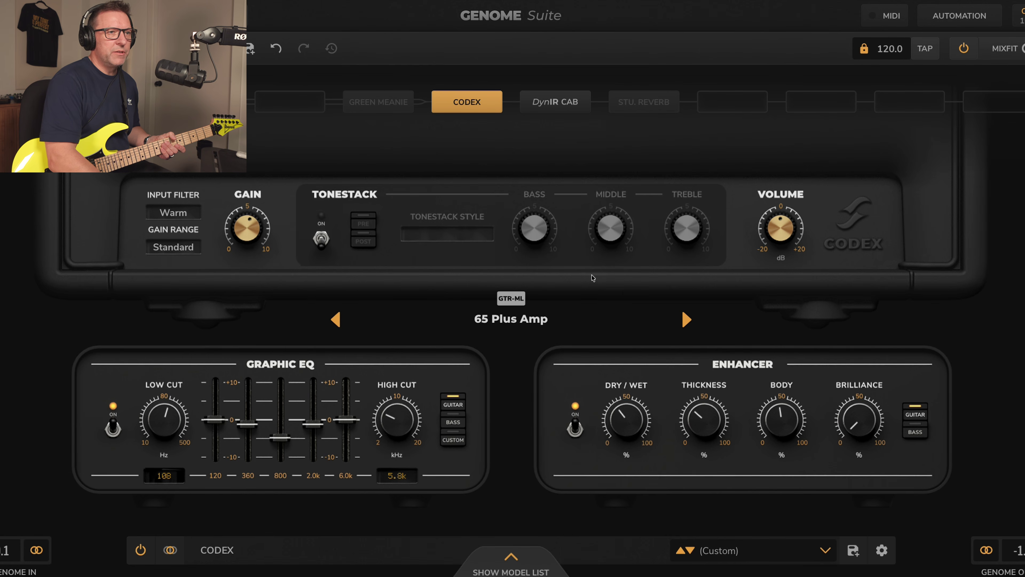
On the 65 Plus Amp rig, lower the Enhancer's Dry/Wet and Body and set its Brilliance to 11%.
mouse_move(250, 230)
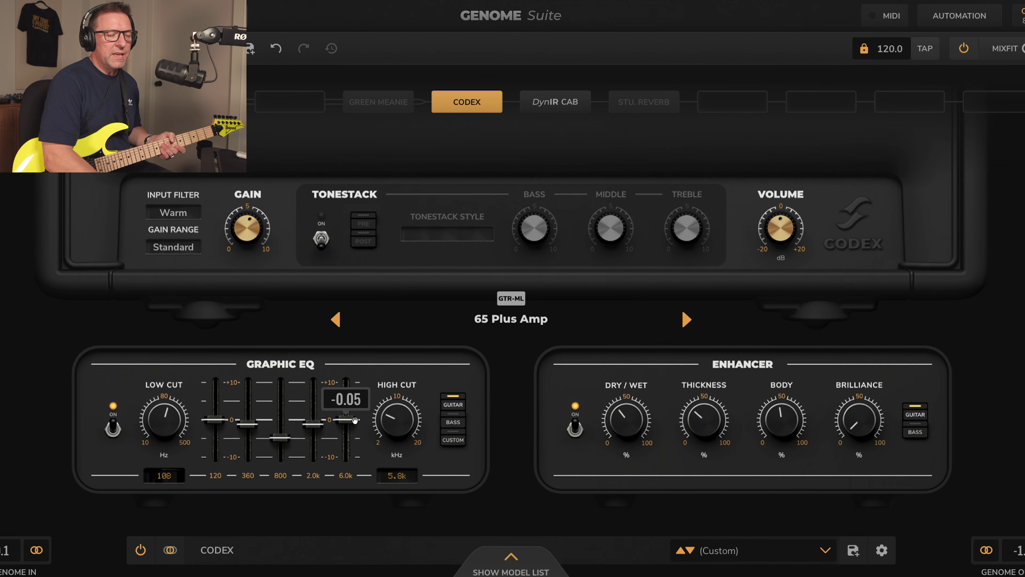
drag(620, 416, 620, 421)
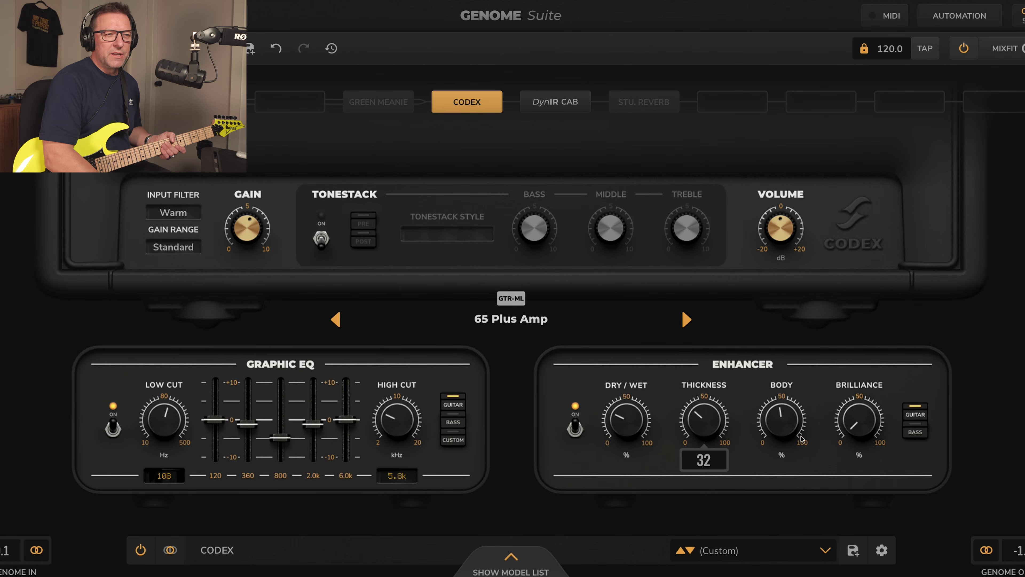
drag(874, 416, 873, 407)
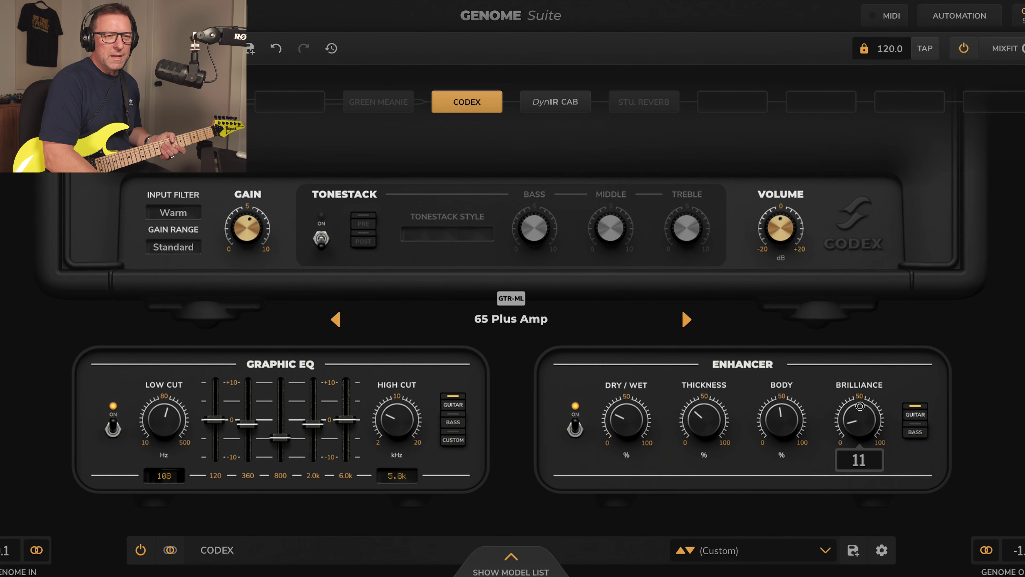
drag(772, 420, 770, 432)
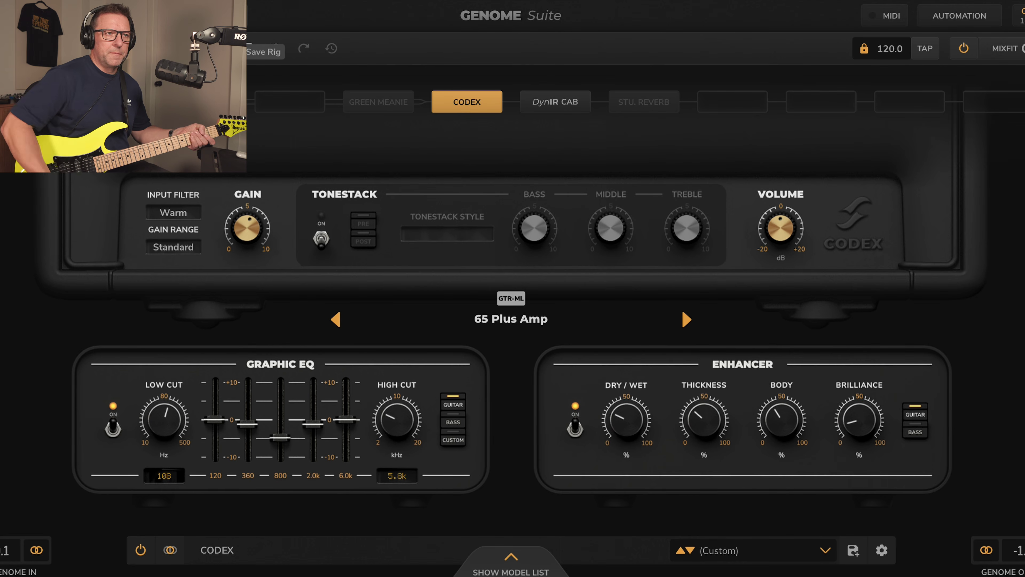
Open the MixFit settings and compare the rig with MixFit bypassed and enabled.
click(1005, 49)
mouse_move(498, 317)
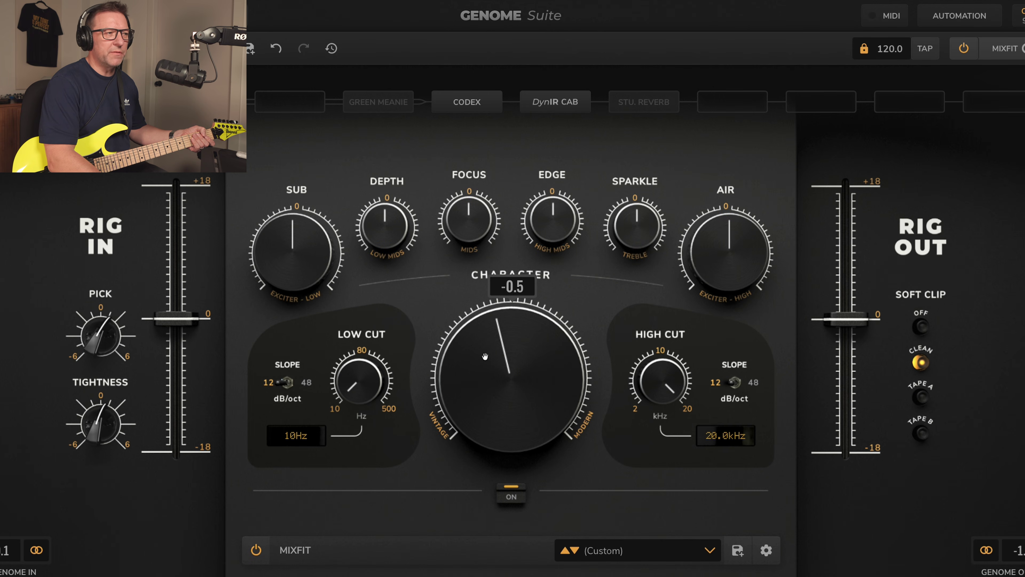
mouse_move(108, 354)
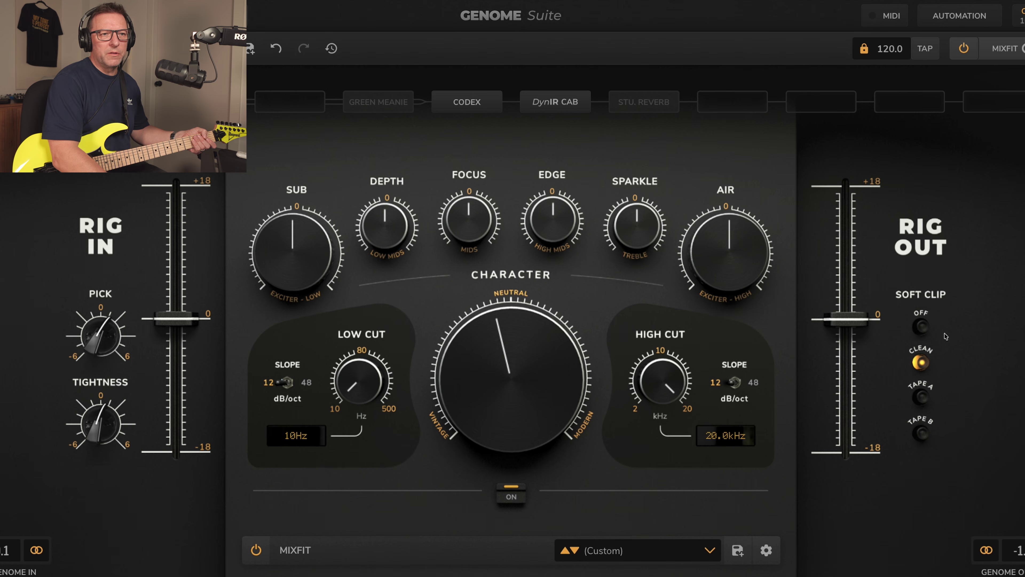
click(964, 49)
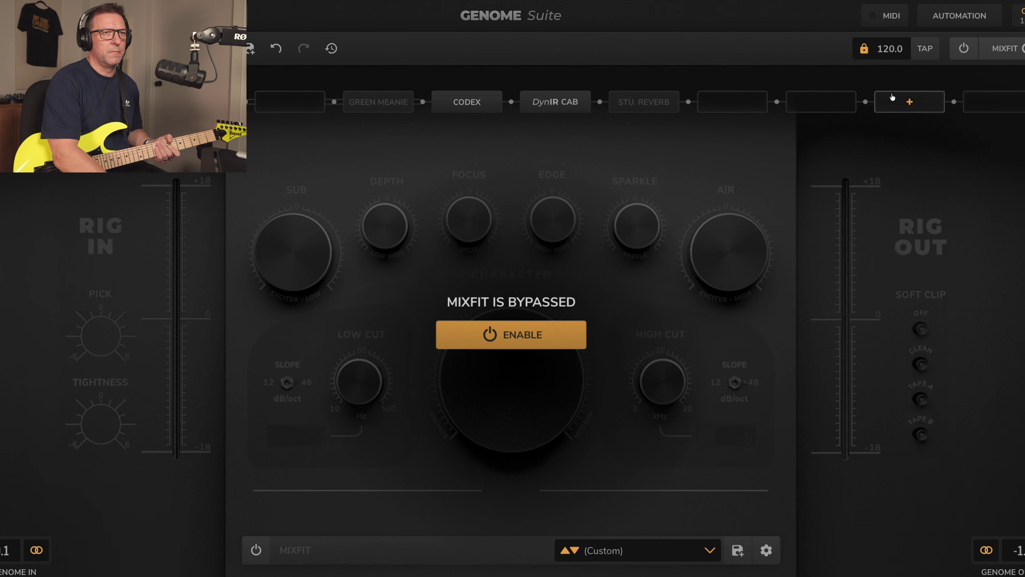
click(515, 327)
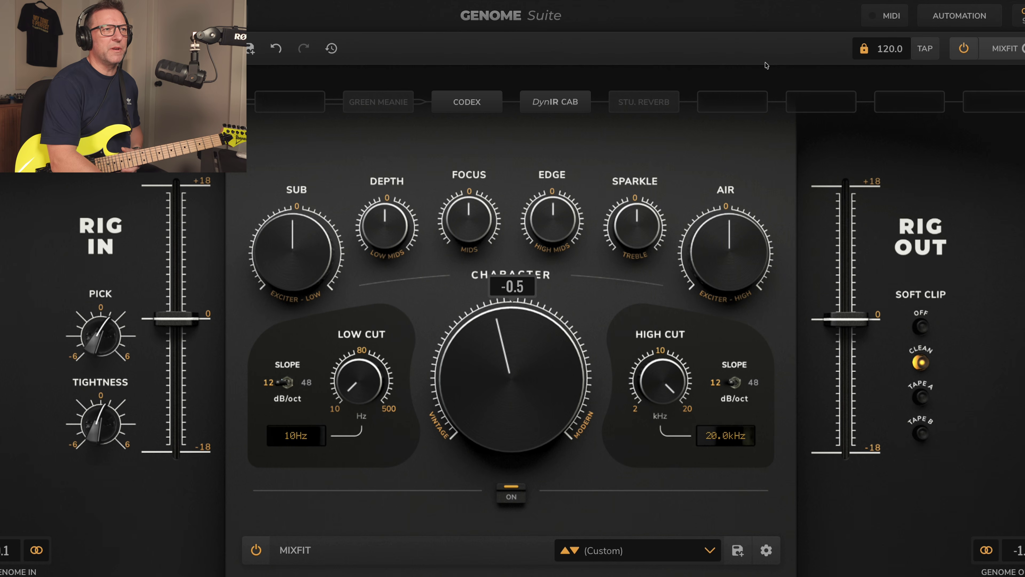
Return to the Codex, enable the Studio Reverb, and open the Studio Delay's settings.
click(480, 107)
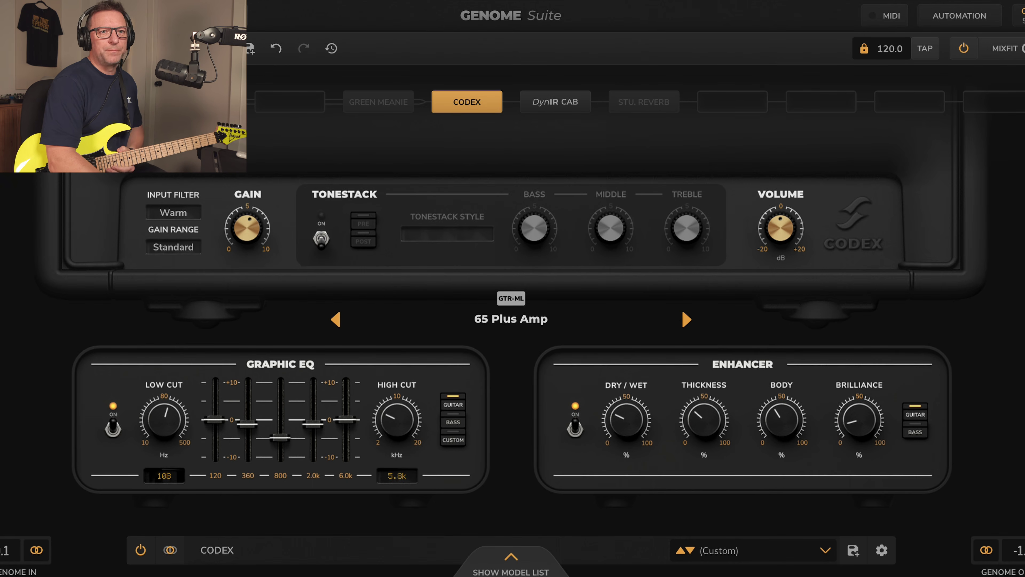
click(634, 103)
click(613, 123)
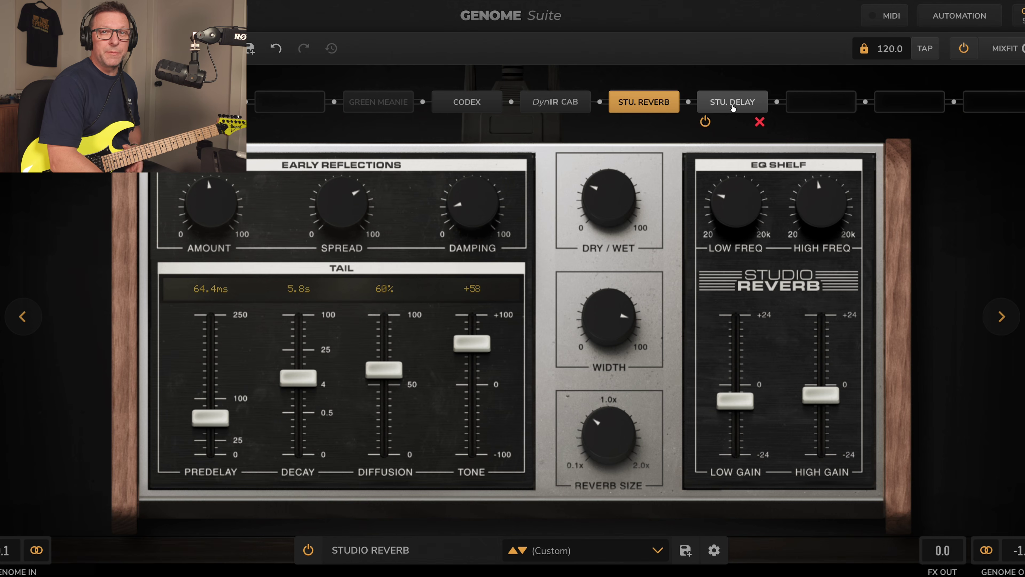
click(732, 107)
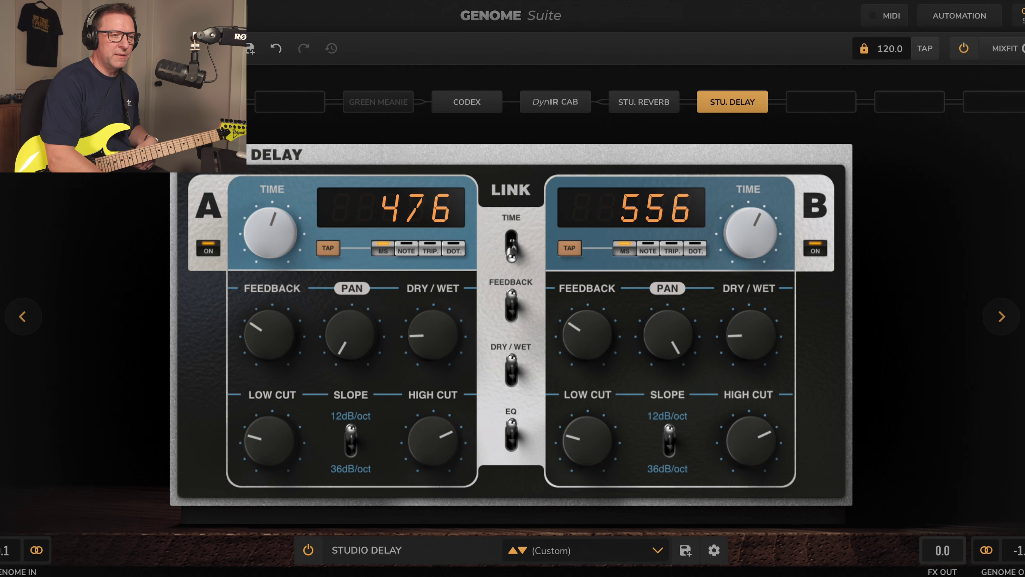
Switch to Spotify and play "Glasgow Kiss".
mouse_move(494, 574)
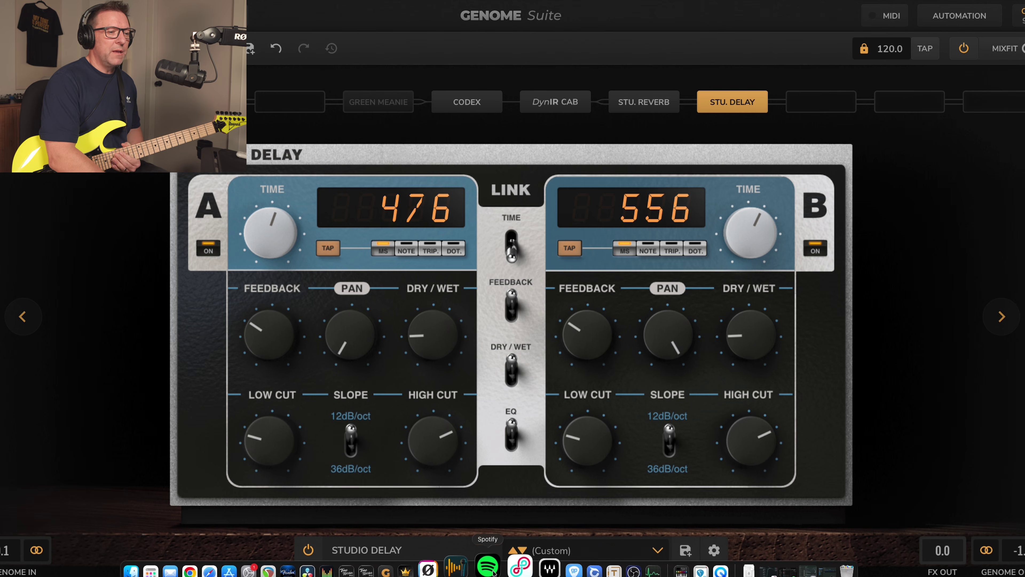
click(494, 573)
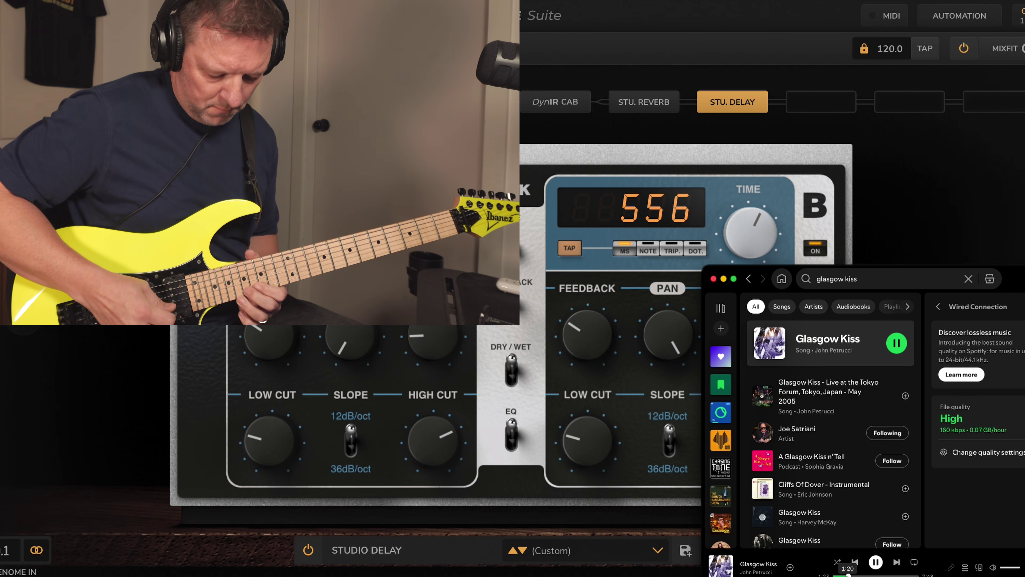